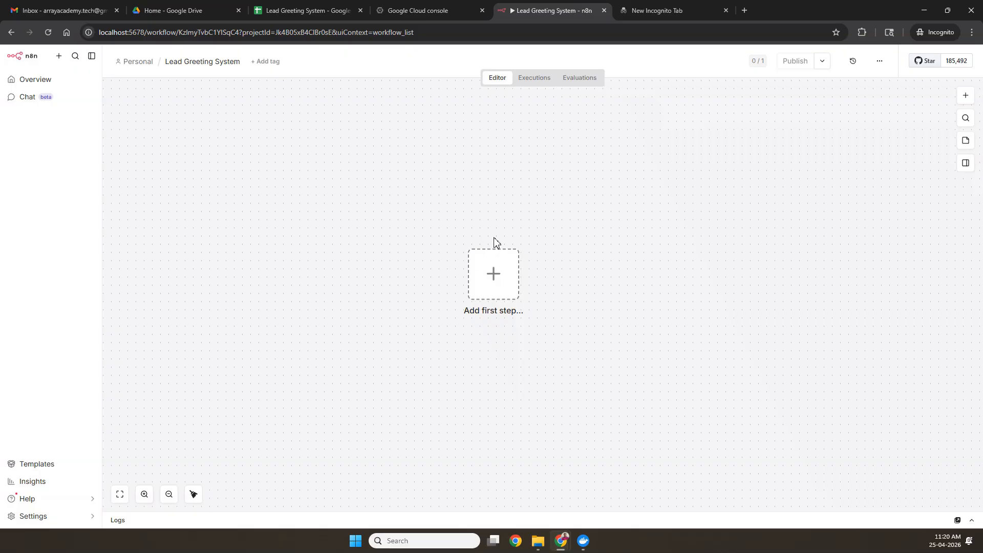
Step: Add a Google Sheets 'On row added' trigger as the workflow's first node
left_click(503, 284)
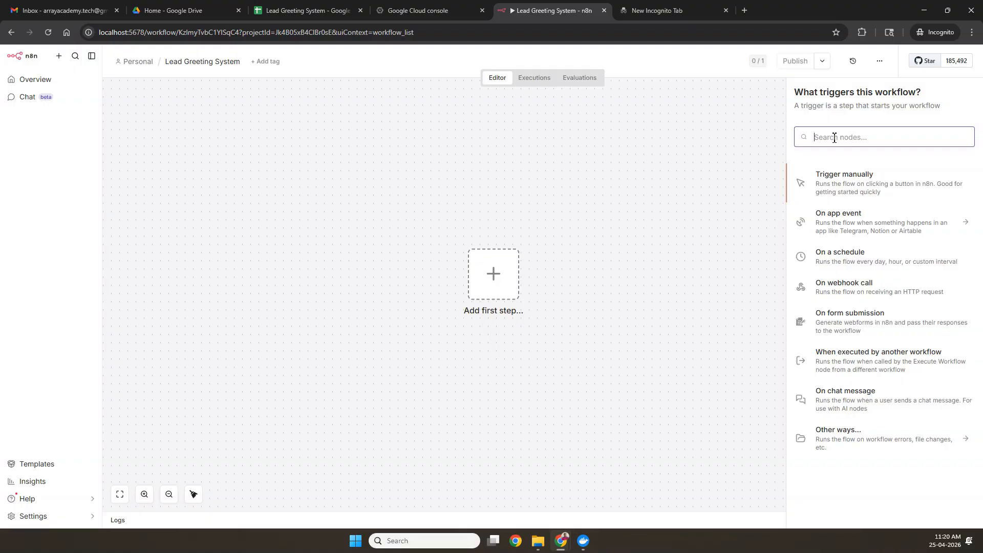
type("google sh")
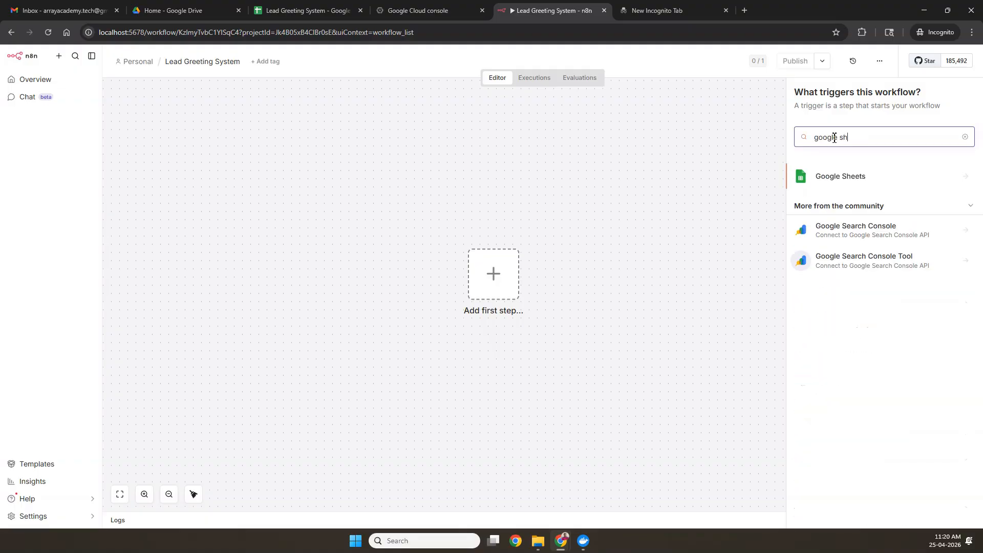
left_click(857, 180)
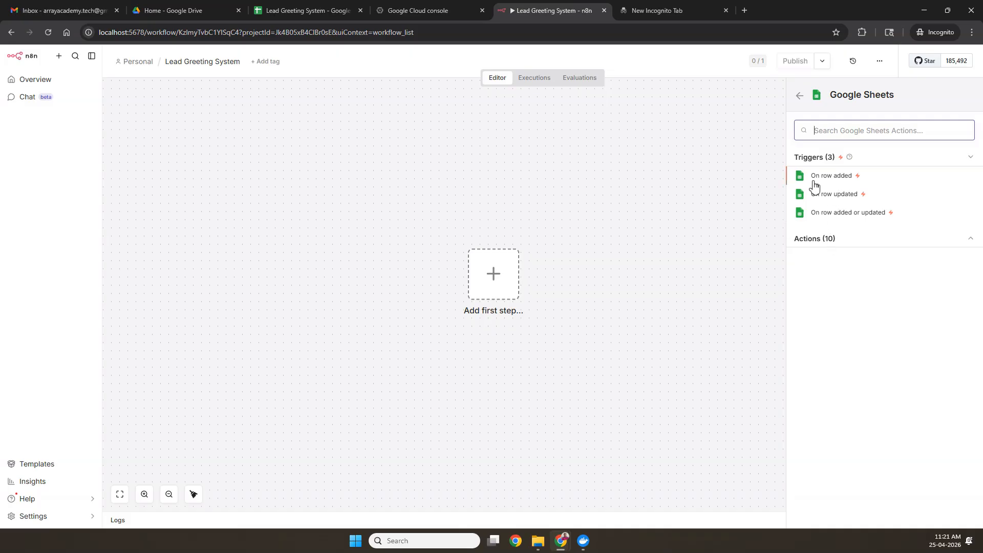
left_click(833, 176)
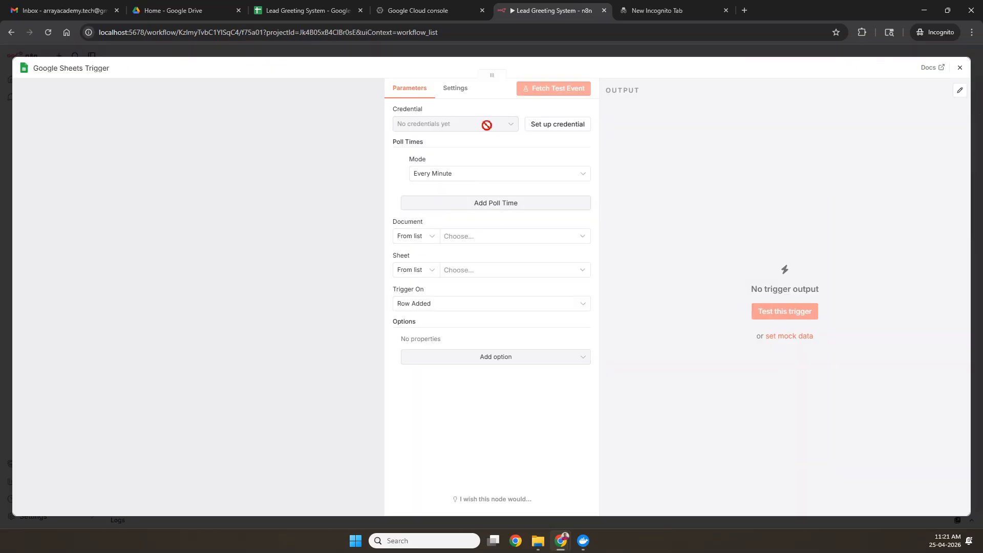
Step: Start an empty Google Sheets OAuth2 credential, then bring up the Google Cloud console
left_click(558, 125)
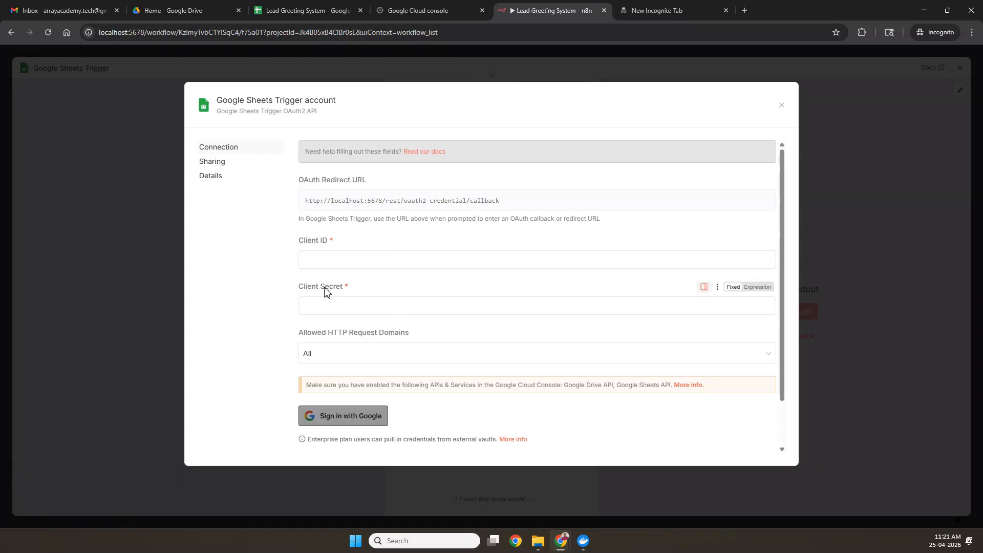
scroll(355, 312, "down", 1)
scroll(355, 312, "up", 1)
left_click(419, 14)
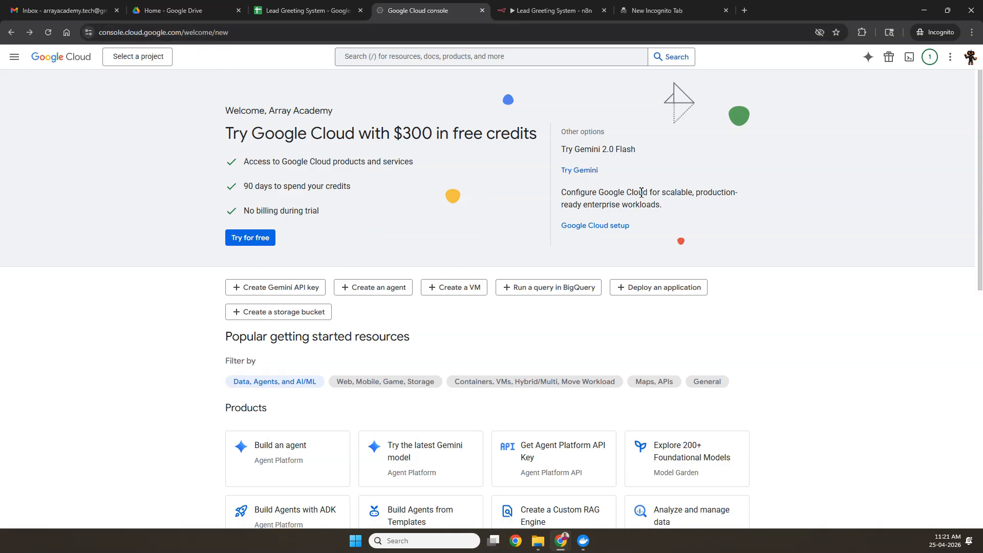
Step: Create a Google Cloud project named 'Lead greeting automation' and switch the console to it
left_click(142, 59)
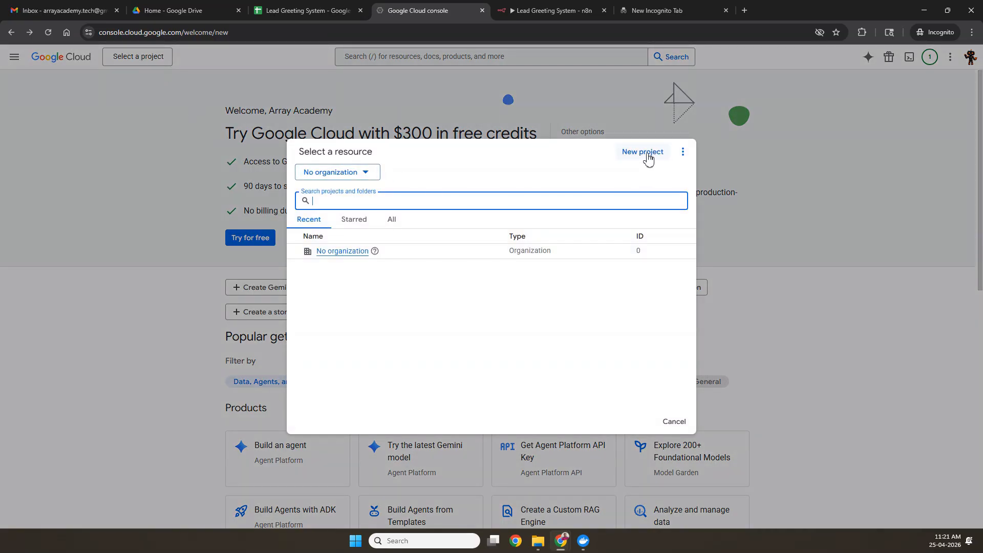
left_click(646, 155)
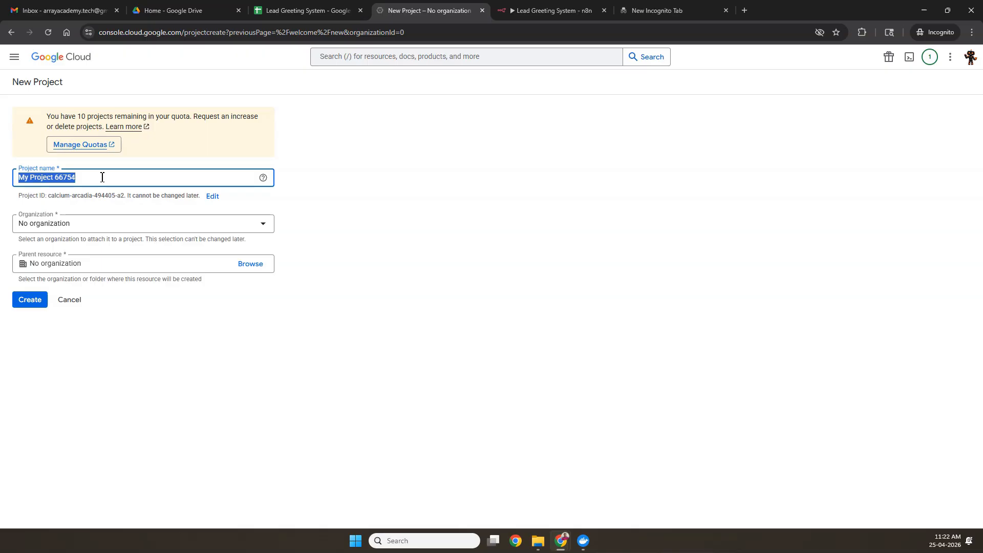
key("BackSpace")
type("L")
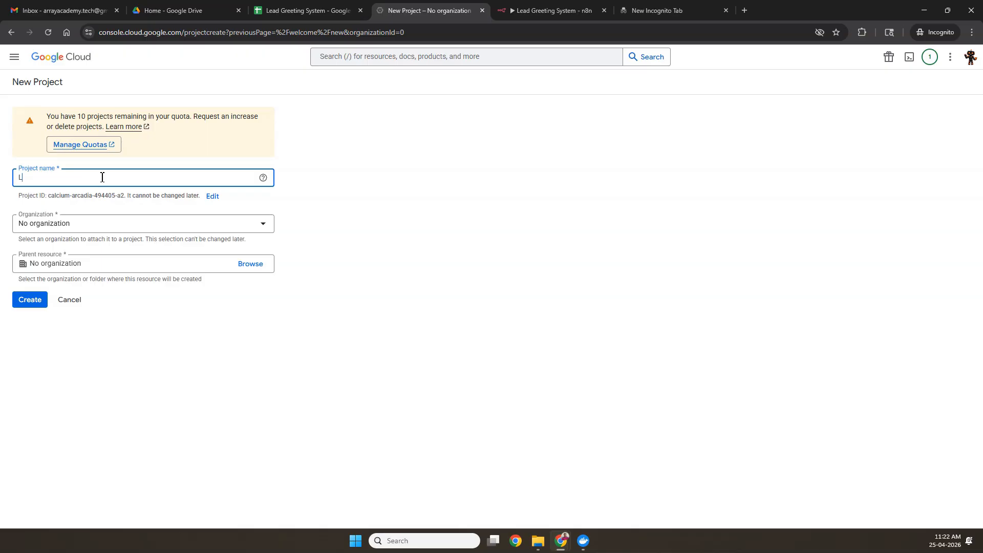
type("ead greeting automation")
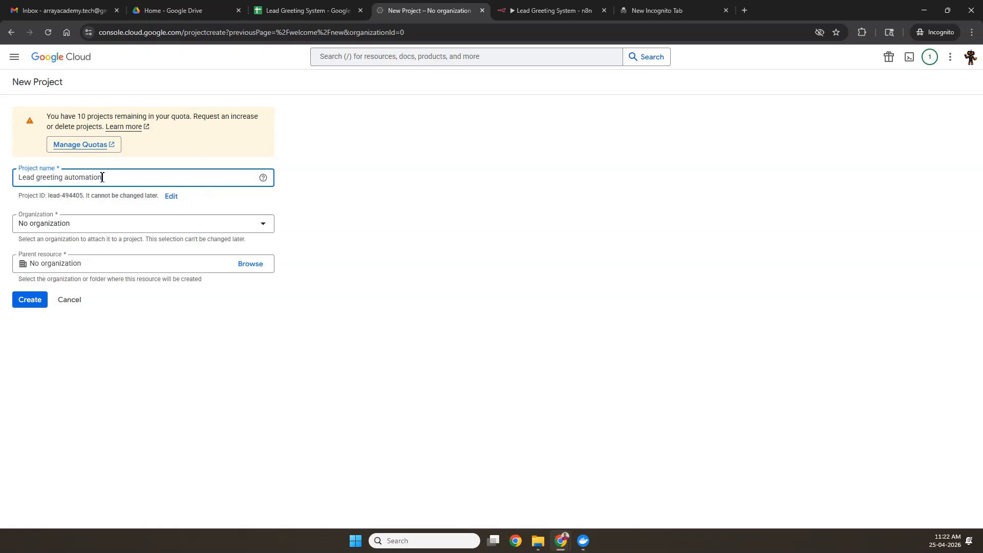
left_click(31, 300)
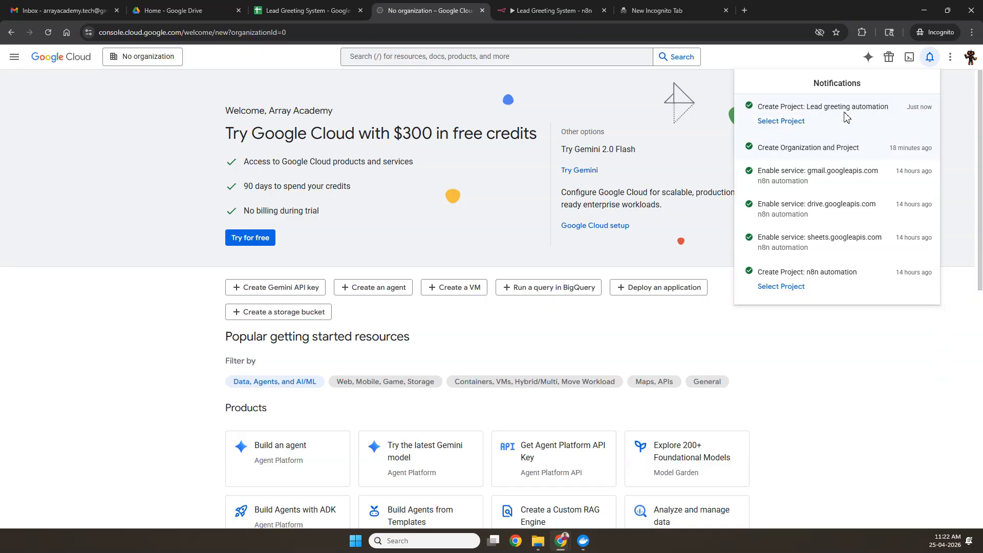
left_click(142, 58)
left_click(142, 57)
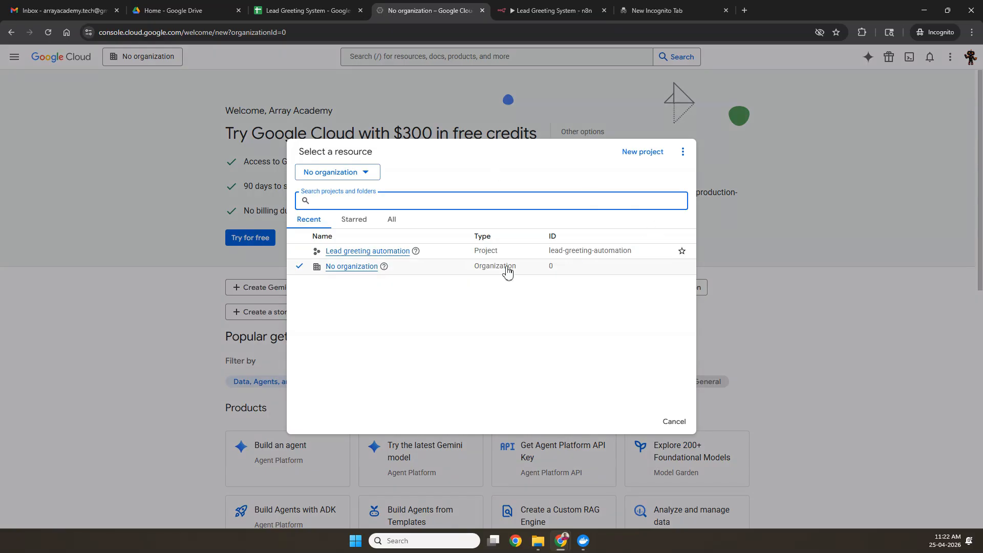
left_click(363, 253)
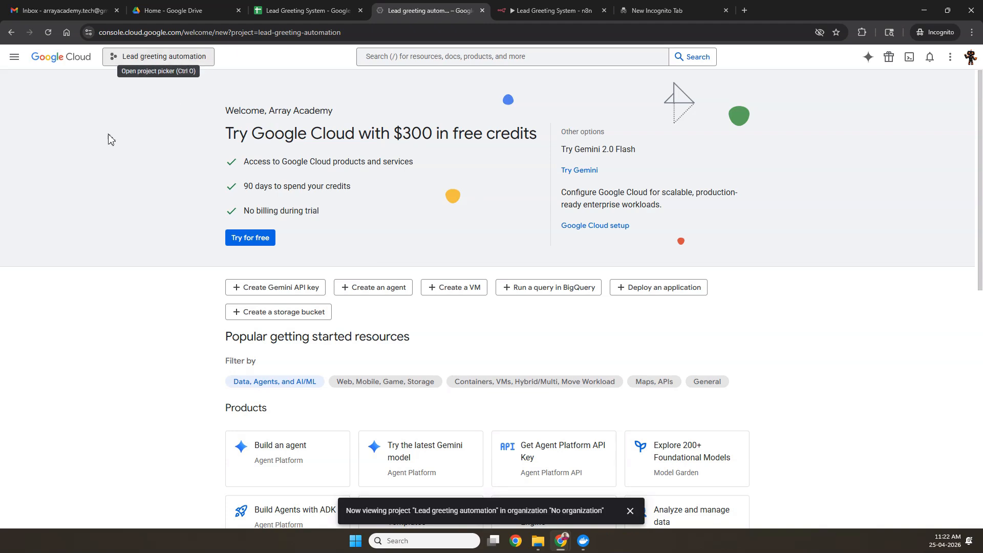
Step: Find the Google Sheets API in the API Library and enable it
left_click(20, 66)
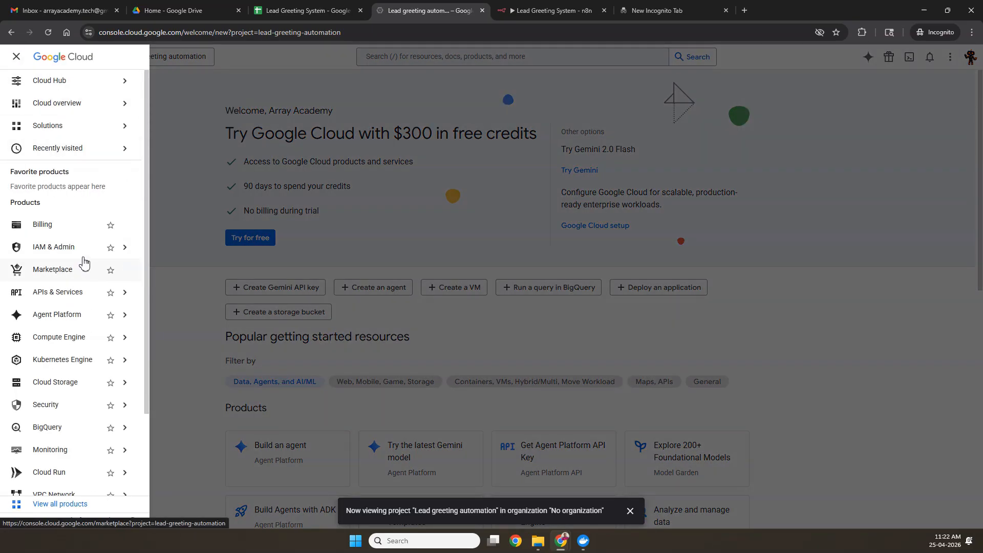
mouse_move(72, 292)
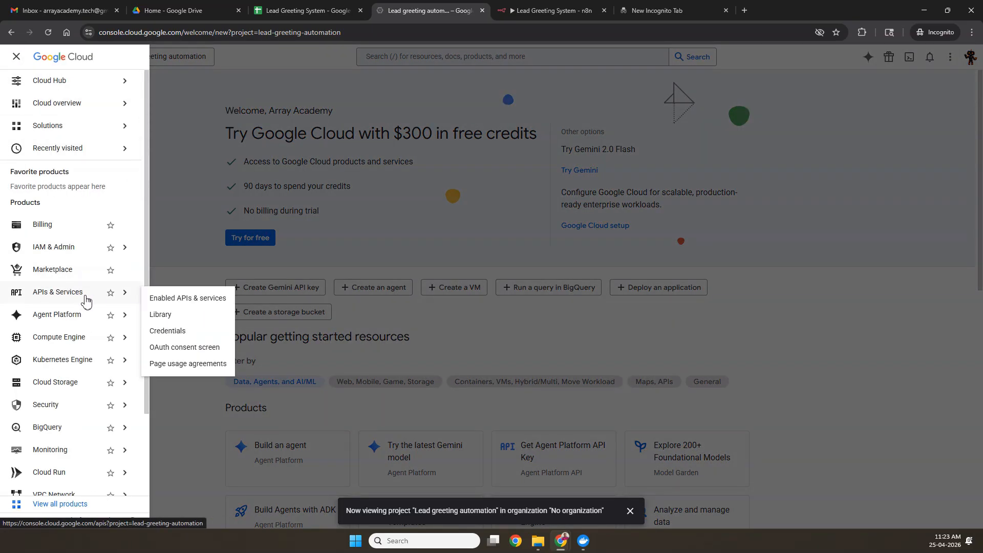
left_click(172, 319)
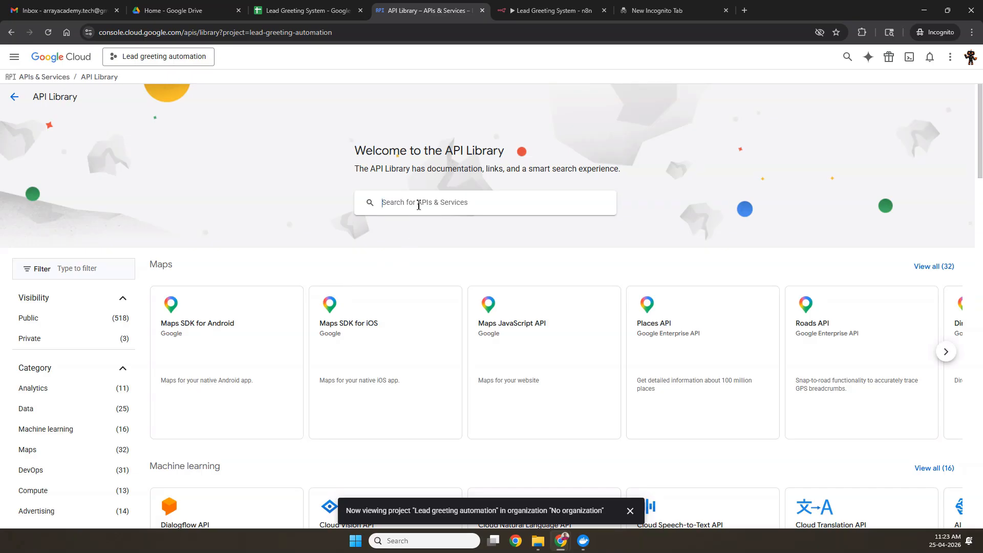
type("google shee")
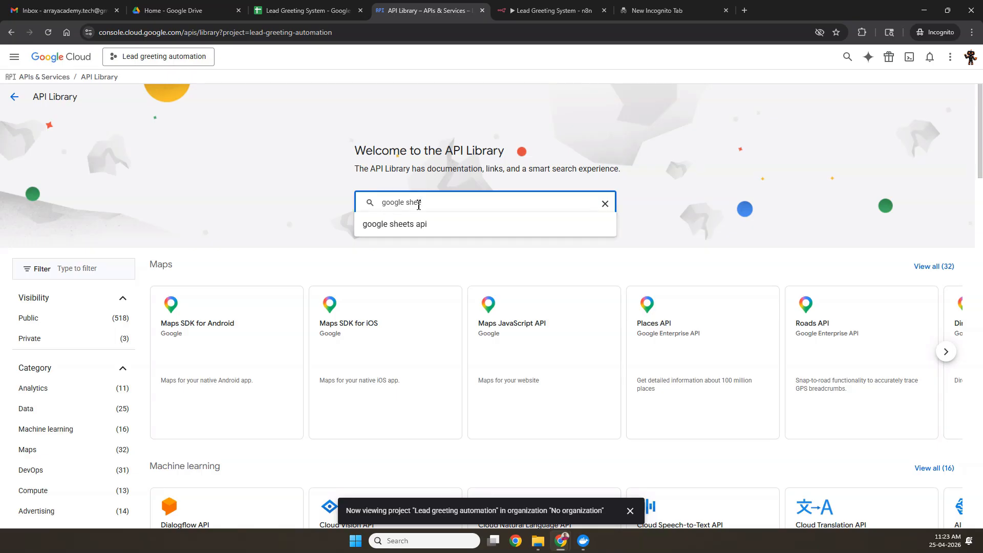
left_click(414, 225)
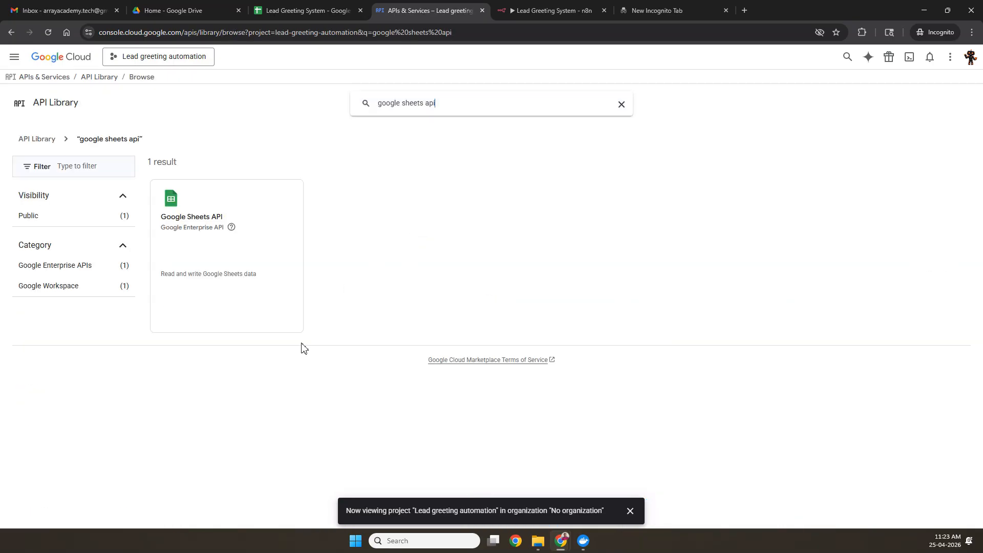
left_click(207, 227)
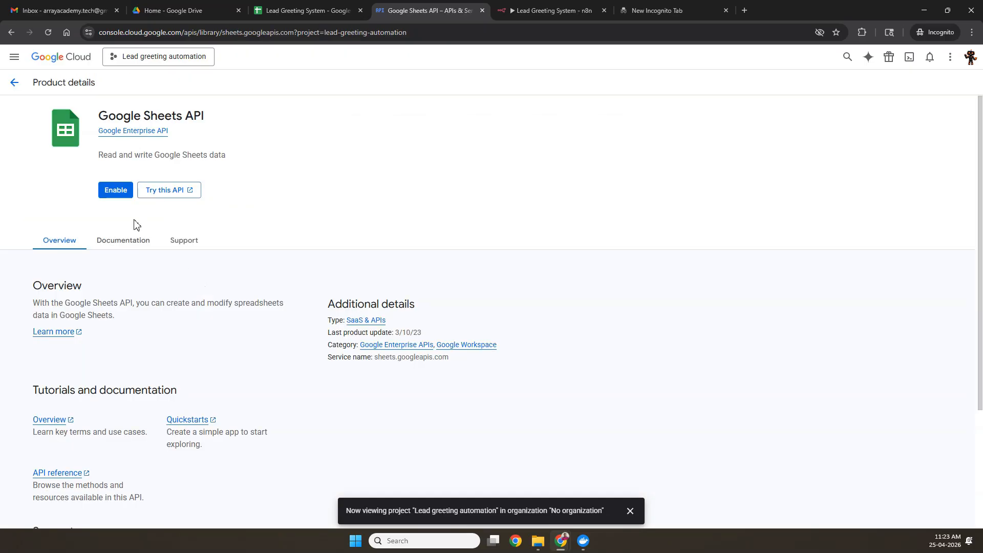
left_click(122, 195)
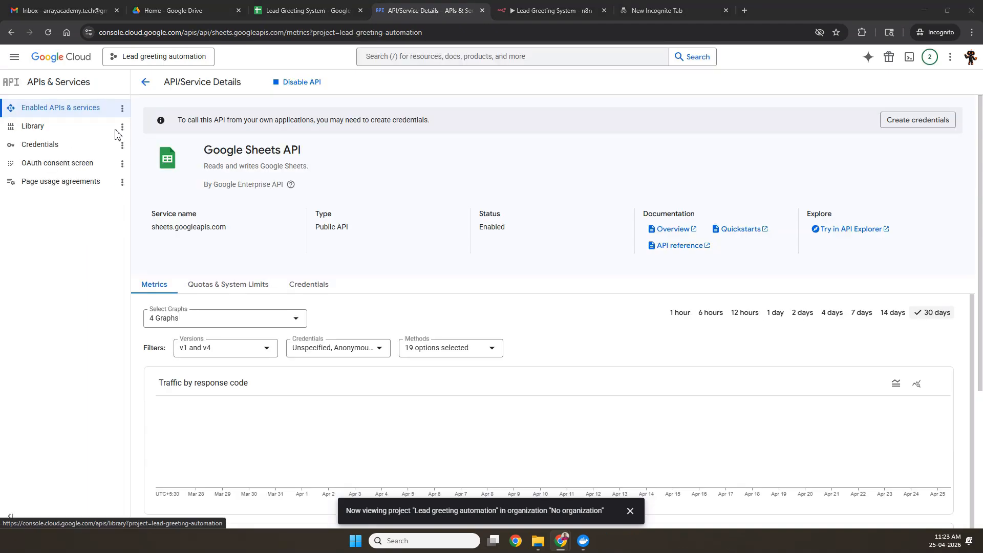
Step: Enable the Google Drive API as well, then go to the project's Credentials page
left_click(80, 132)
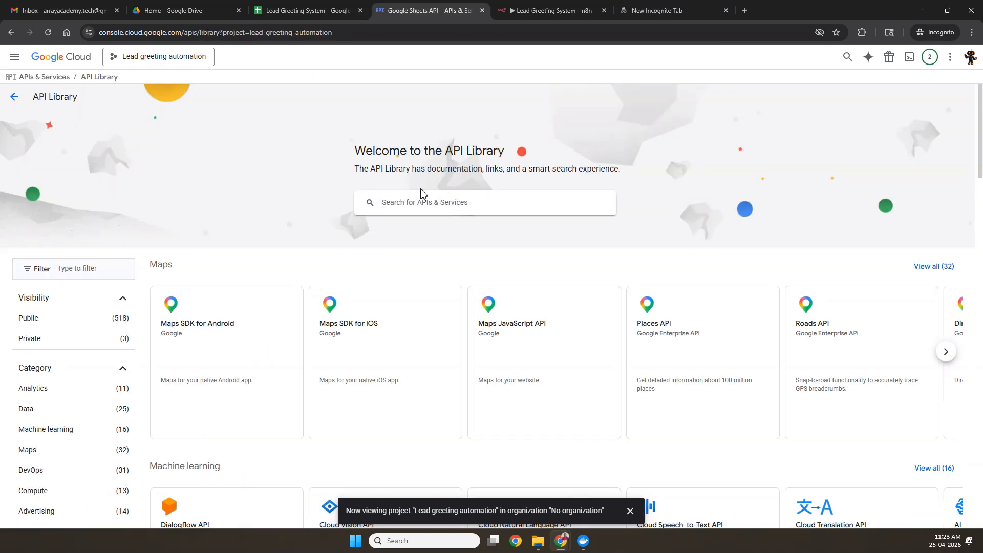
type("google drive")
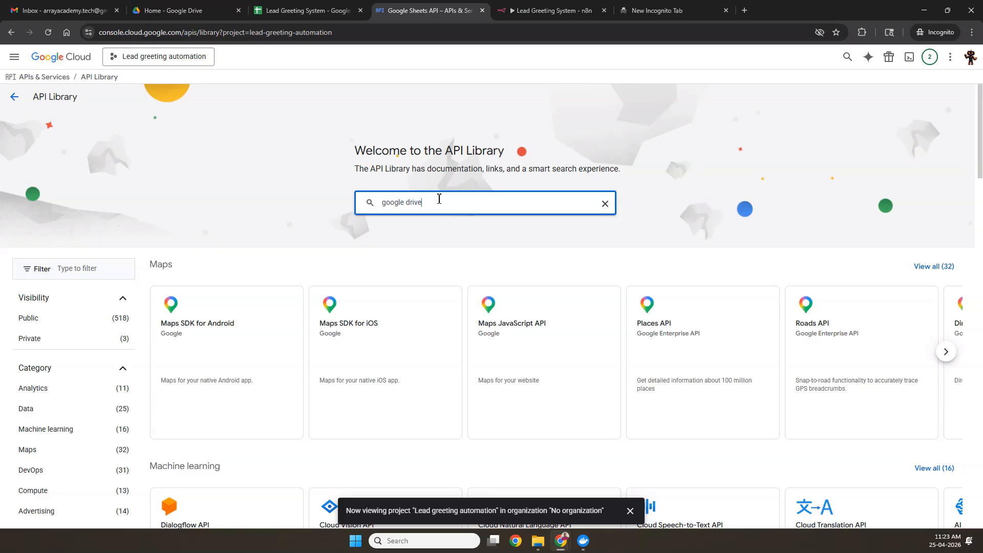
key("Return")
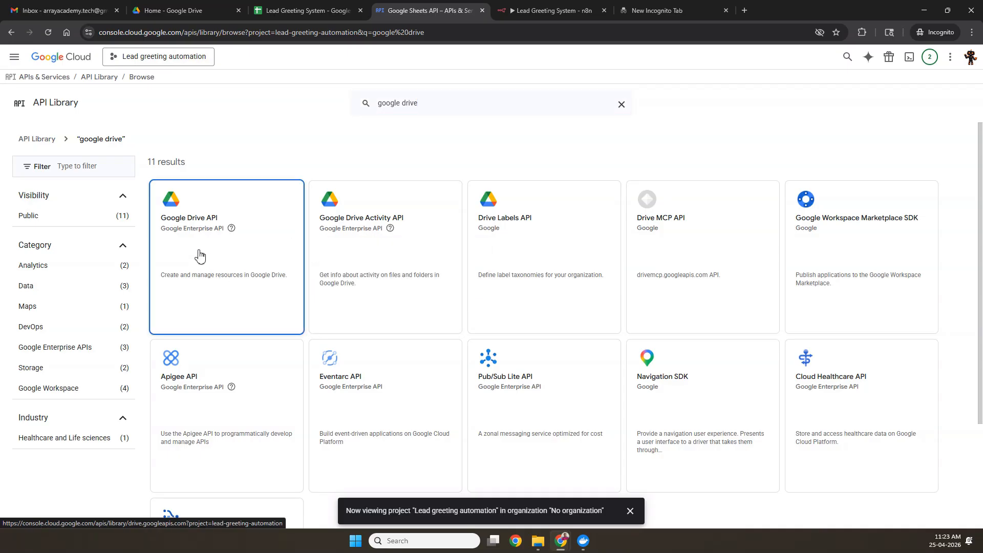
left_click(200, 254)
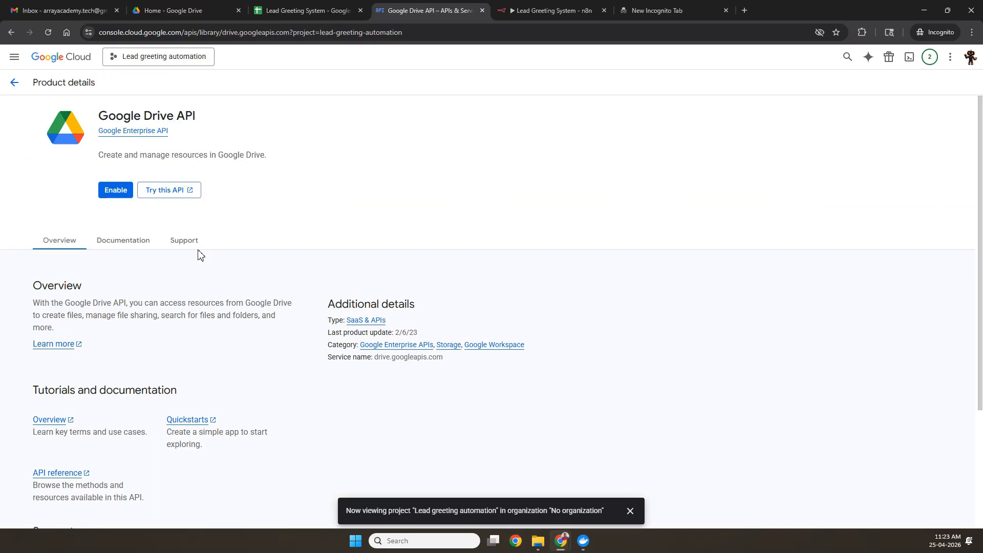
left_click(121, 193)
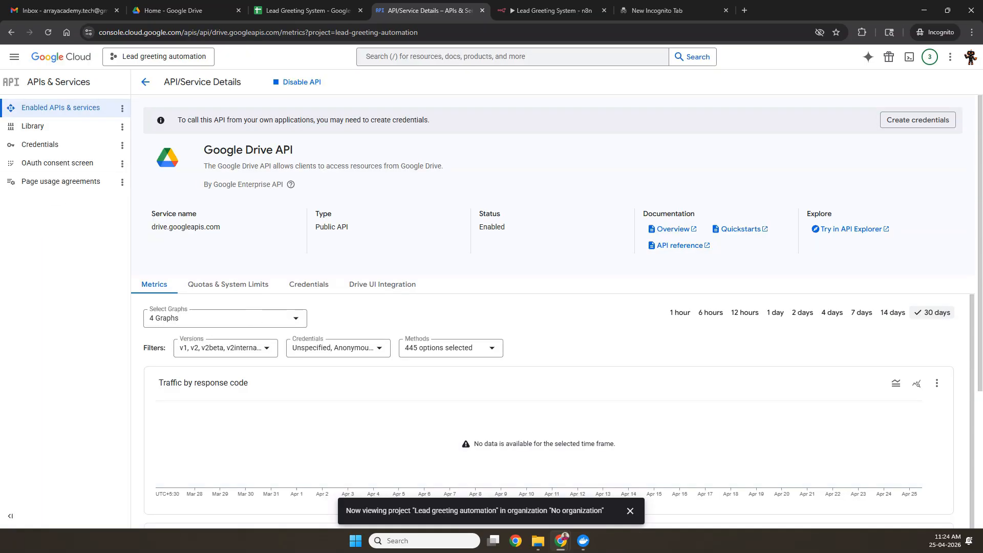
left_click(84, 149)
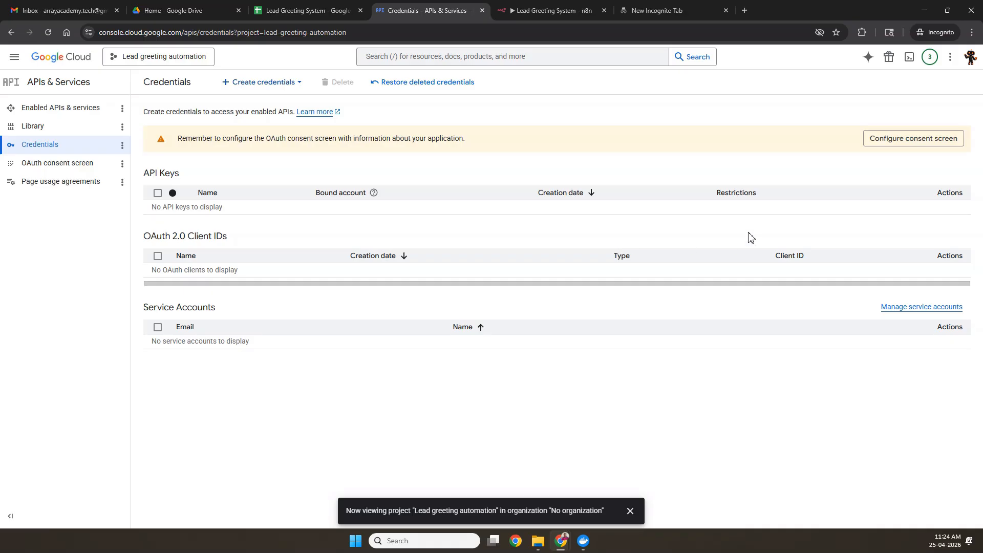
Step: Choose Create credentials > OAuth client ID and go to the consent screen setup
left_click(263, 88)
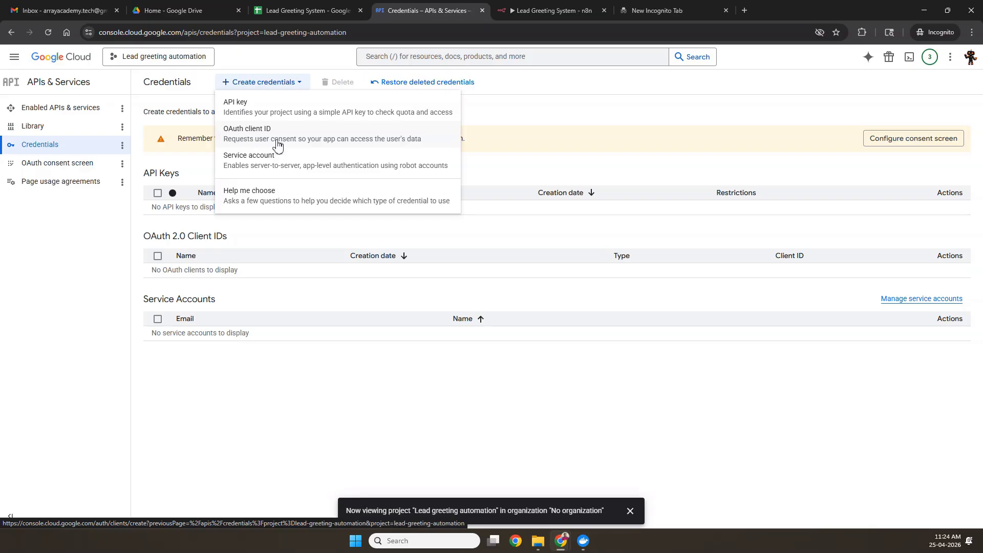
left_click(278, 147)
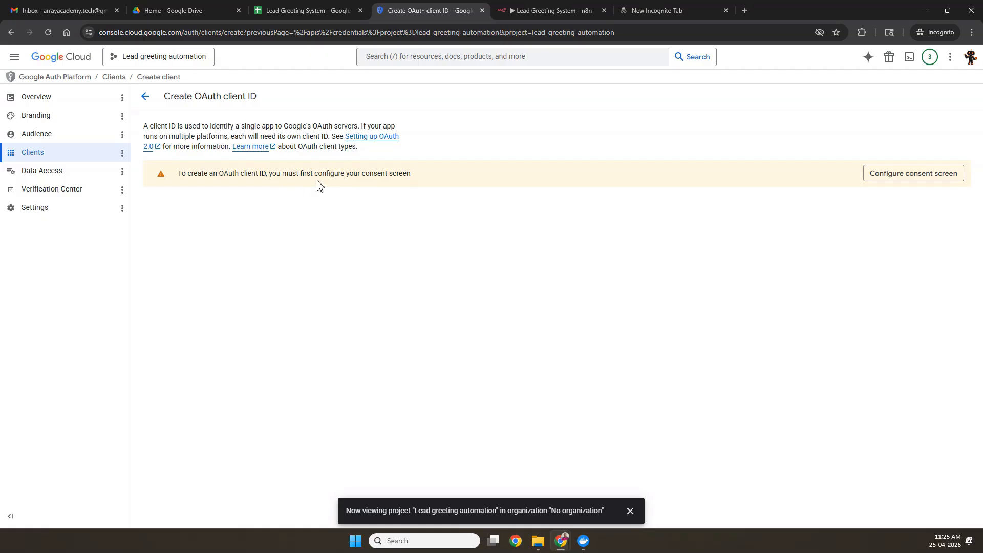
left_click(923, 177)
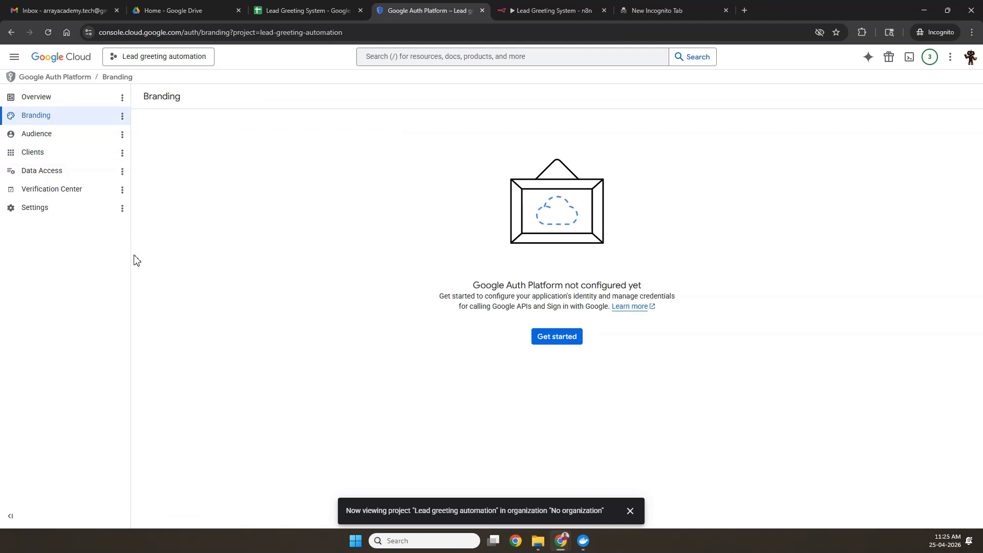
Step: Set the app name to 'Lead greeting' with the account email as support contact
left_click(556, 337)
left_click(217, 164)
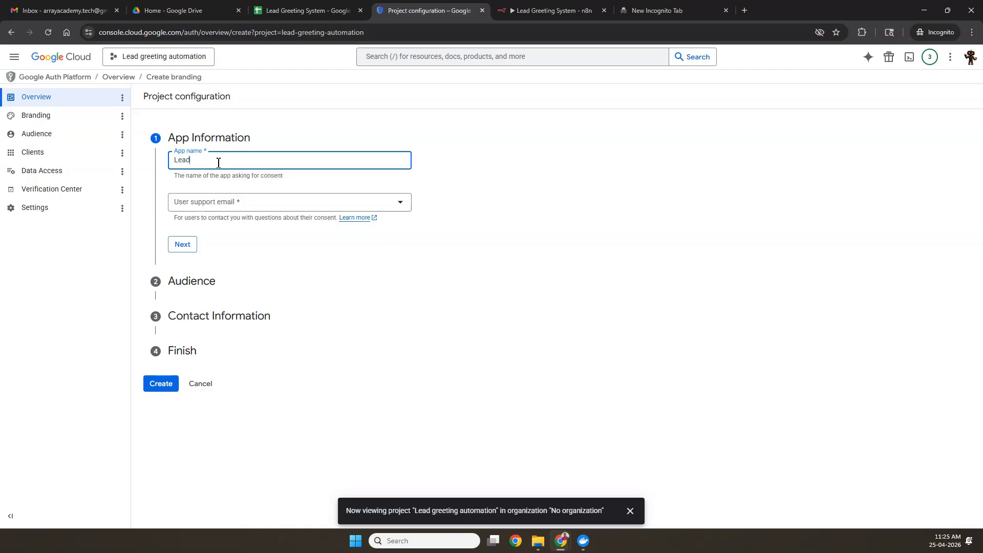
type("Lead greeting")
left_click(232, 203)
left_click(243, 209)
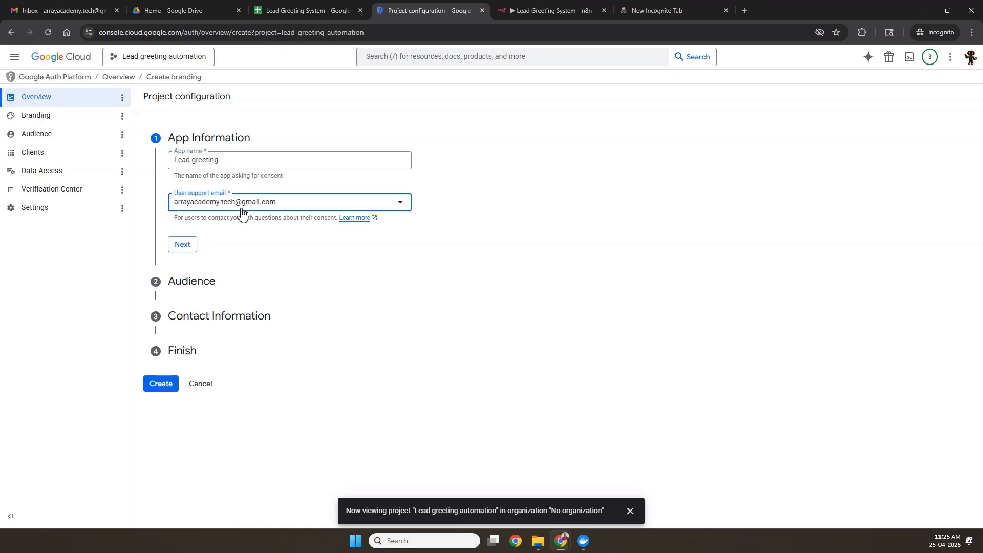
Step: Choose External audience, enter the contact email, accept the data policy, and create the configuration
left_click(190, 246)
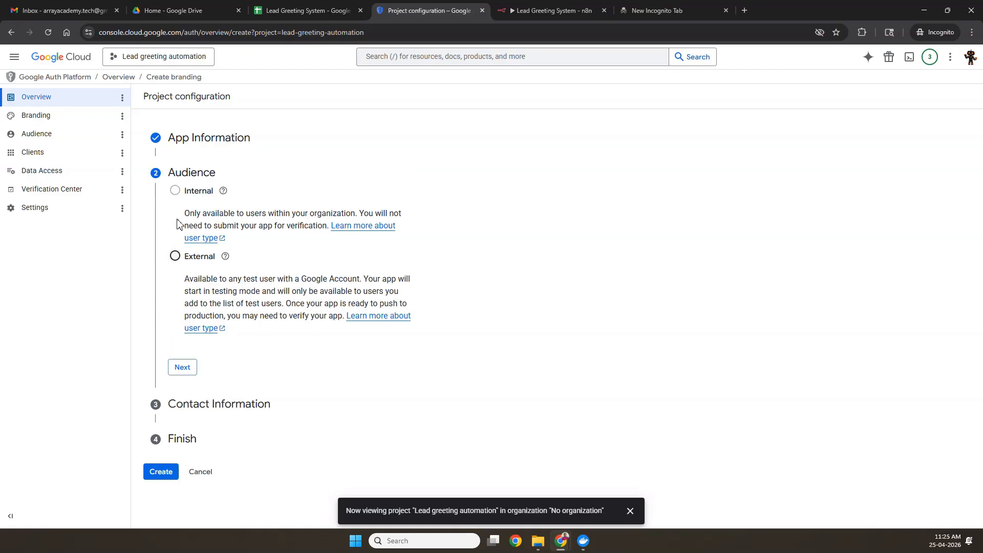
left_click(174, 256)
left_click(184, 368)
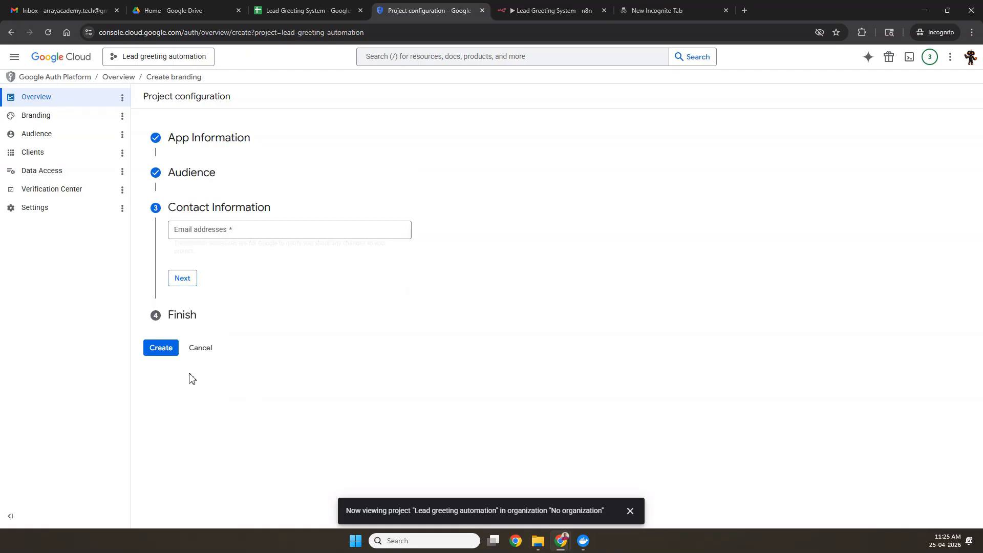
left_click(208, 233)
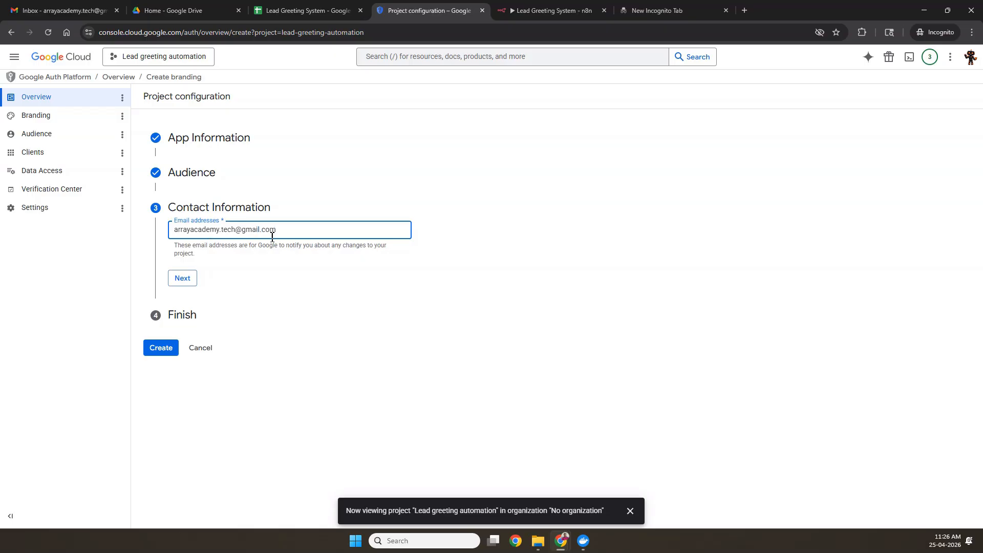
left_click(181, 280)
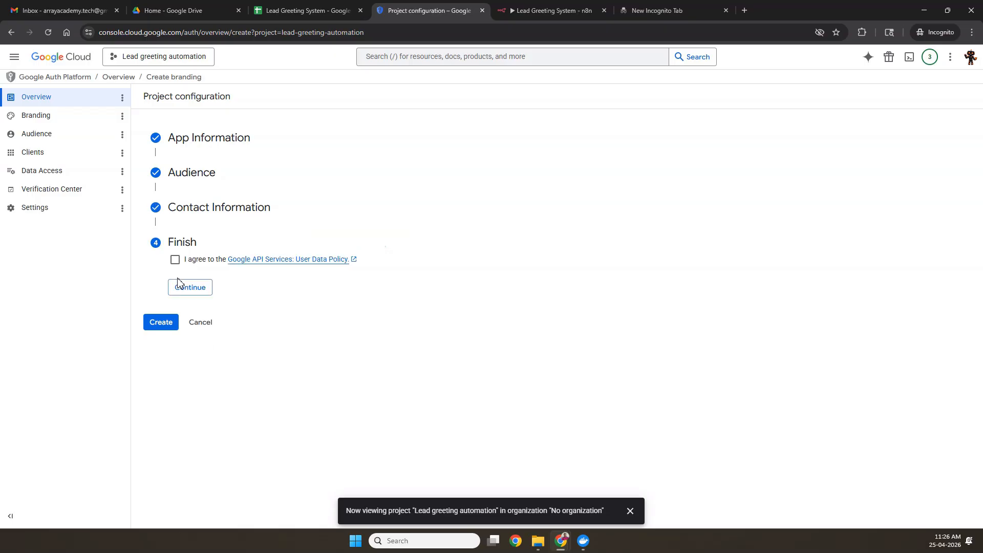
left_click(174, 260)
left_click(190, 287)
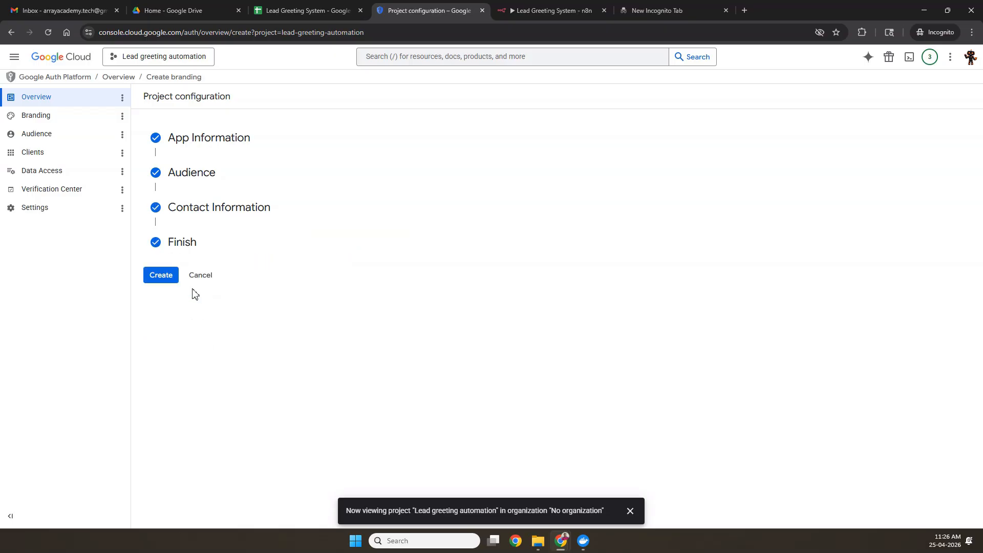
left_click(161, 277)
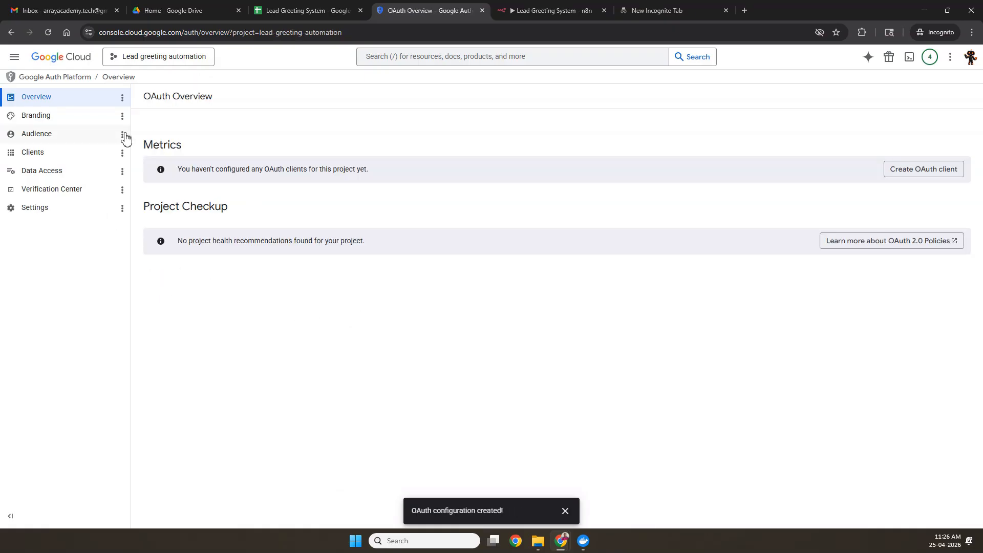
Step: Start a Web application OAuth client and name it 'Lead Greeting Automation'
left_click(930, 175)
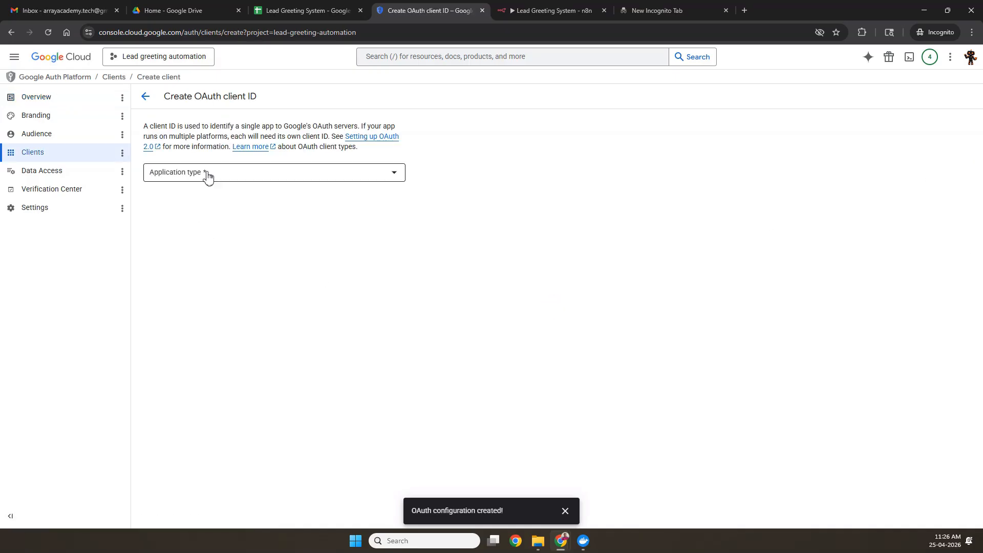
left_click(208, 174)
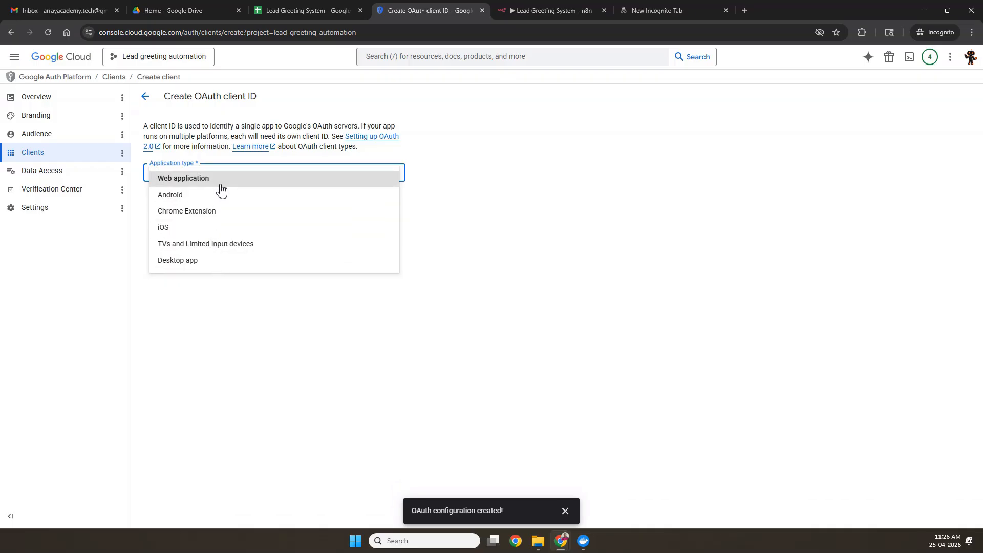
left_click(215, 183)
left_click(204, 201)
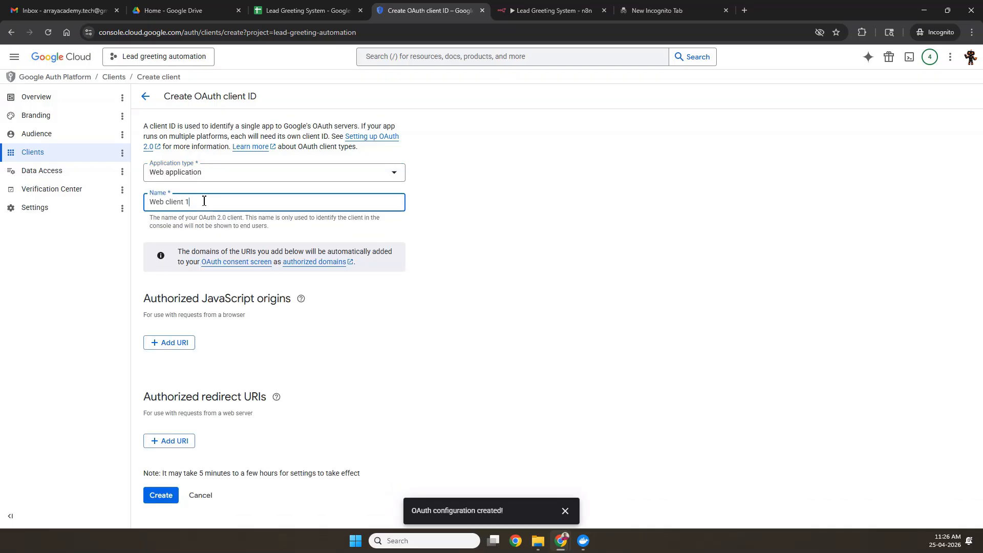
key("BackSpace")
key("BackSpace")
key("BackSpace")
key("BackSpace")
key("BackSpace")
key("BackSpace")
key("BackSpace")
key("BackSpace")
type("Lead Greeting Automation")
left_click(493, 261)
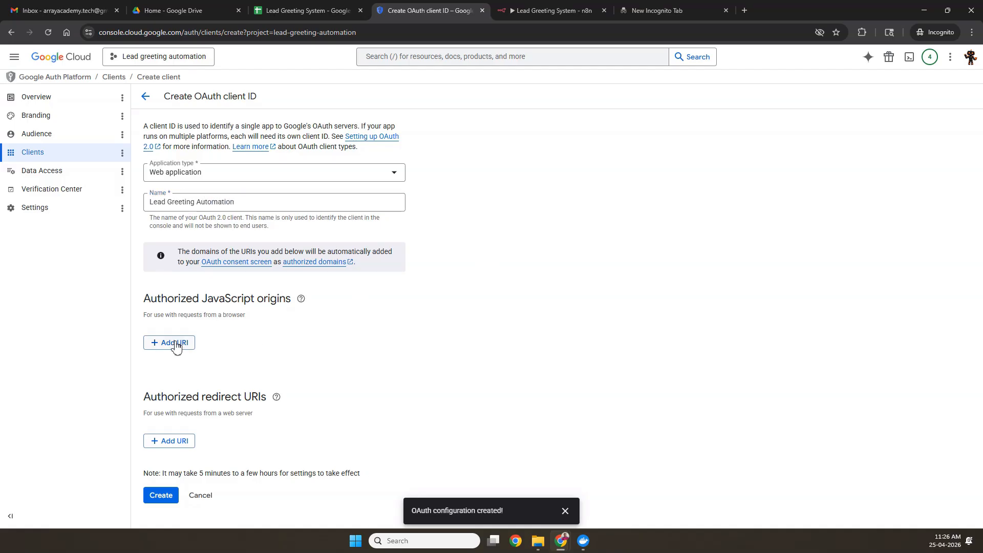
left_click_drag(140, 404, 267, 405)
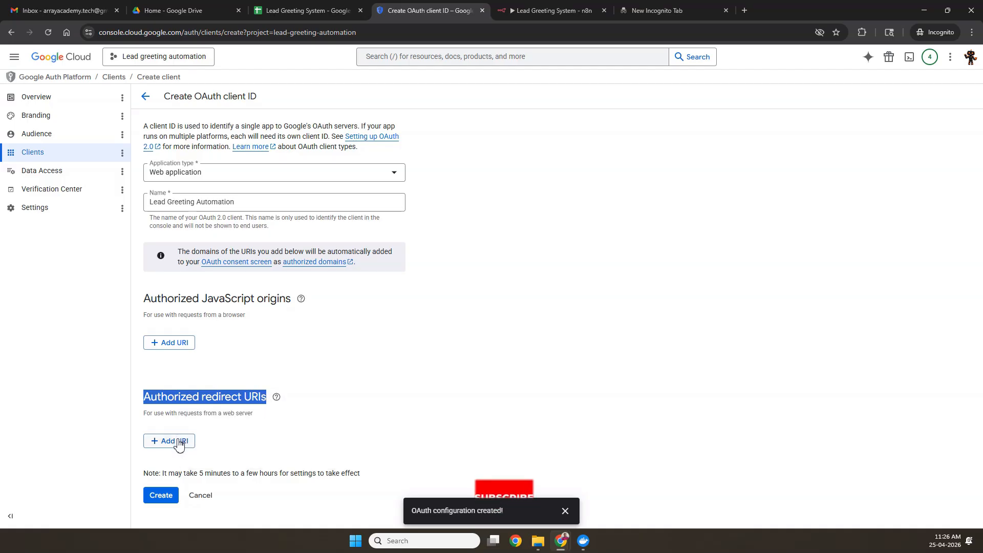
left_click(231, 403)
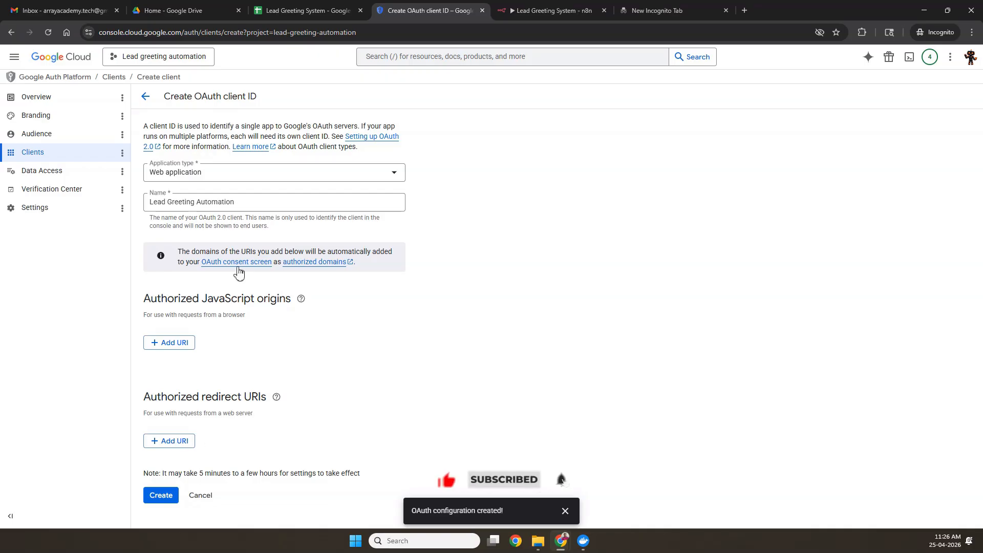
left_click(535, 14)
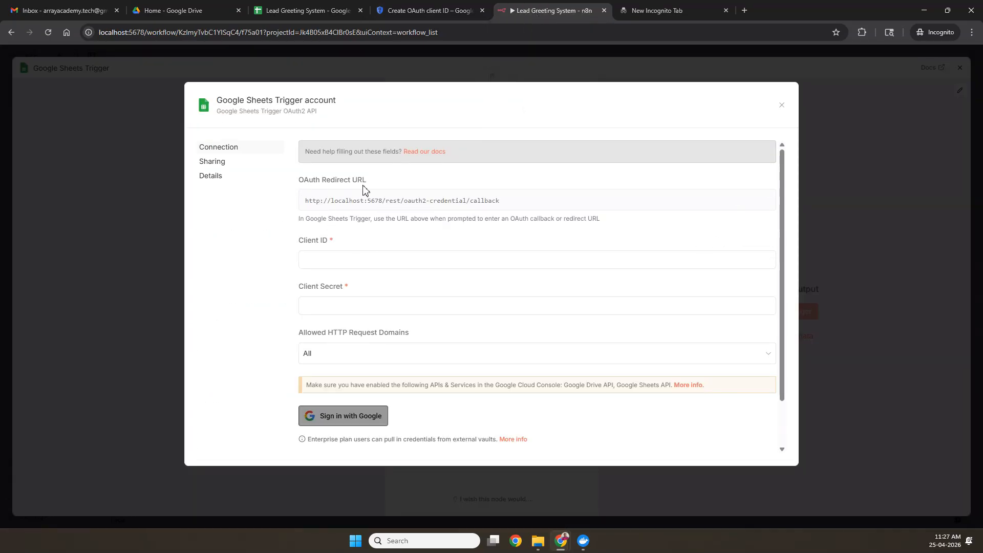
left_click(616, 210)
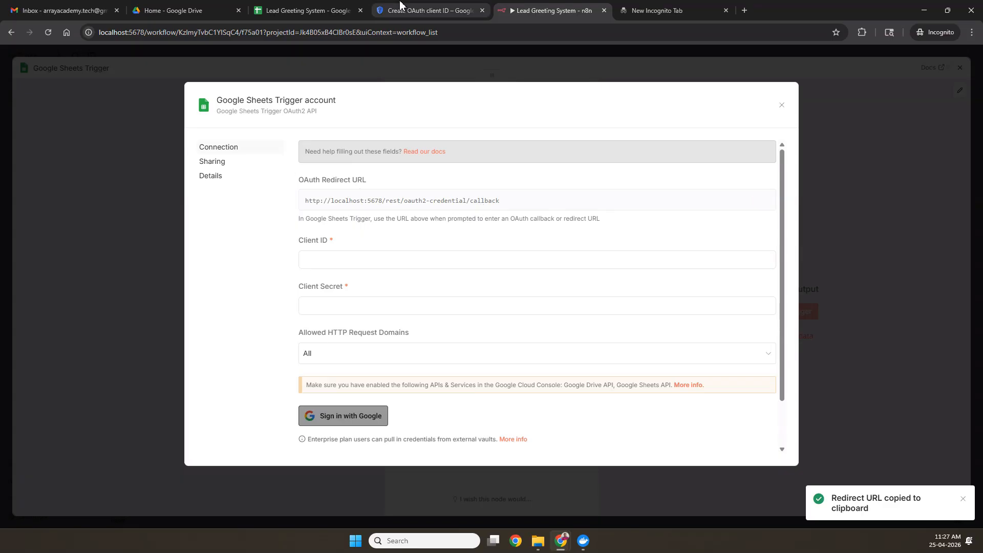
left_click(422, 11)
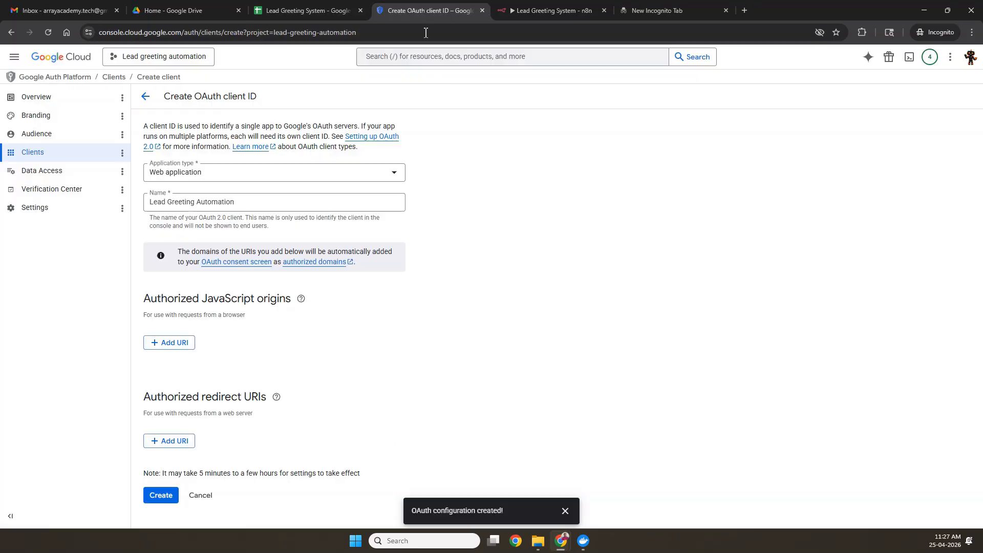
left_click(187, 441)
key("ctrl+v")
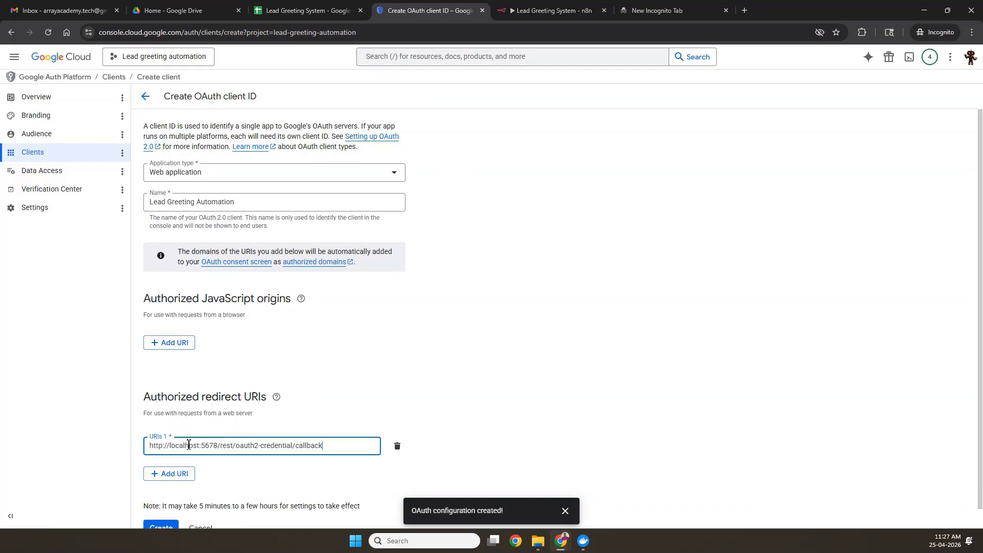
left_click(363, 414)
scroll(363, 413, "down", 1)
left_click(163, 508)
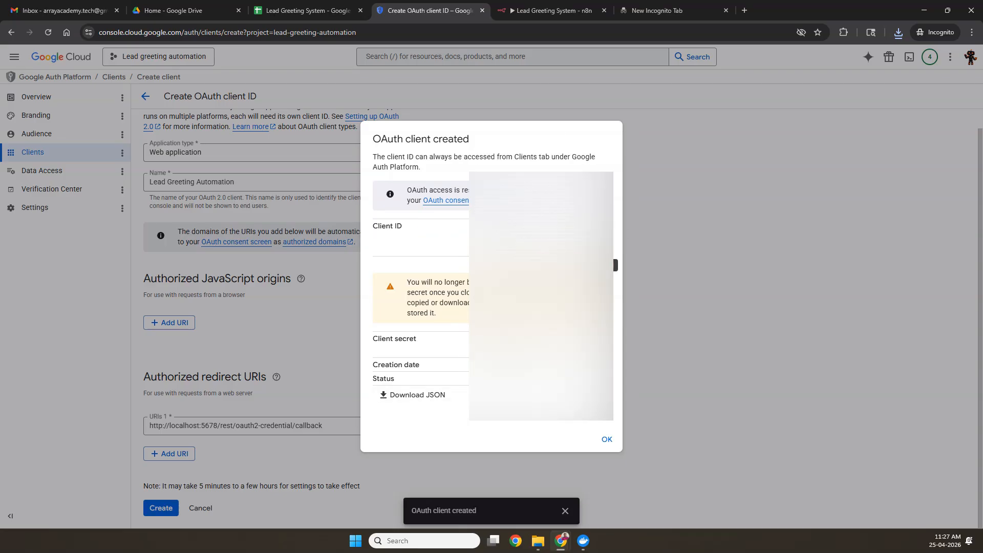
Step: Copy the new client ID and client secret into the n8n credential fields
left_click(551, 10)
left_click(384, 258)
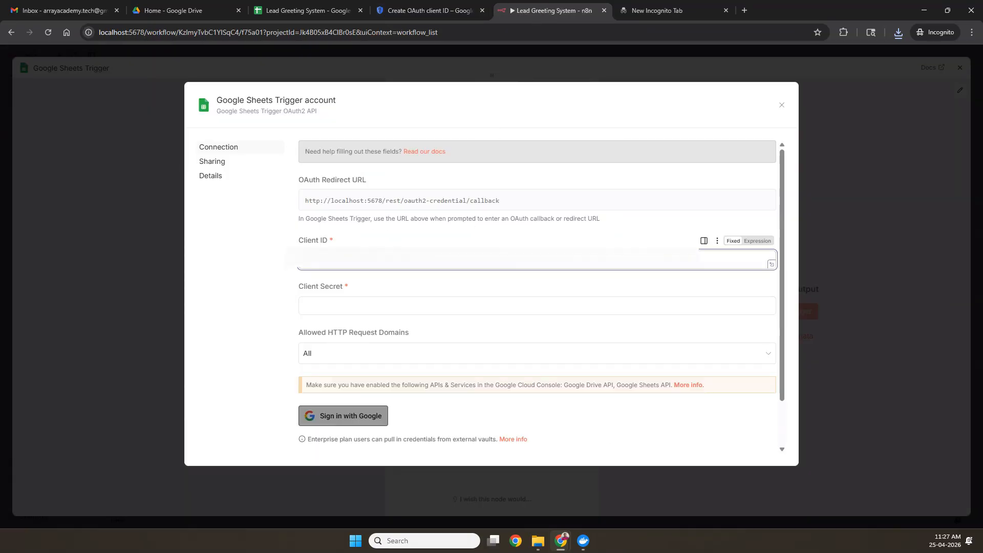
left_click(385, 7)
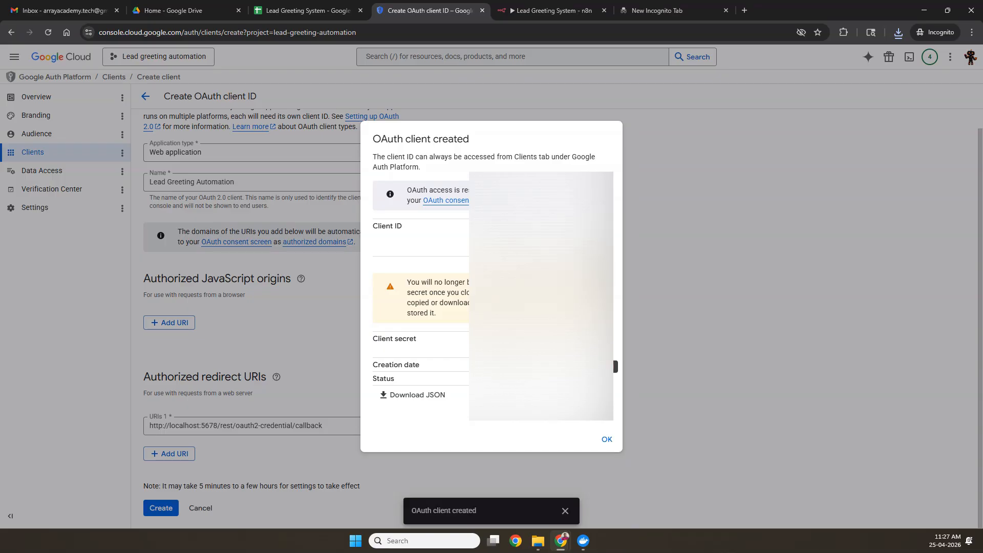
left_click(550, 10)
left_click(384, 306)
key("ctrl+v")
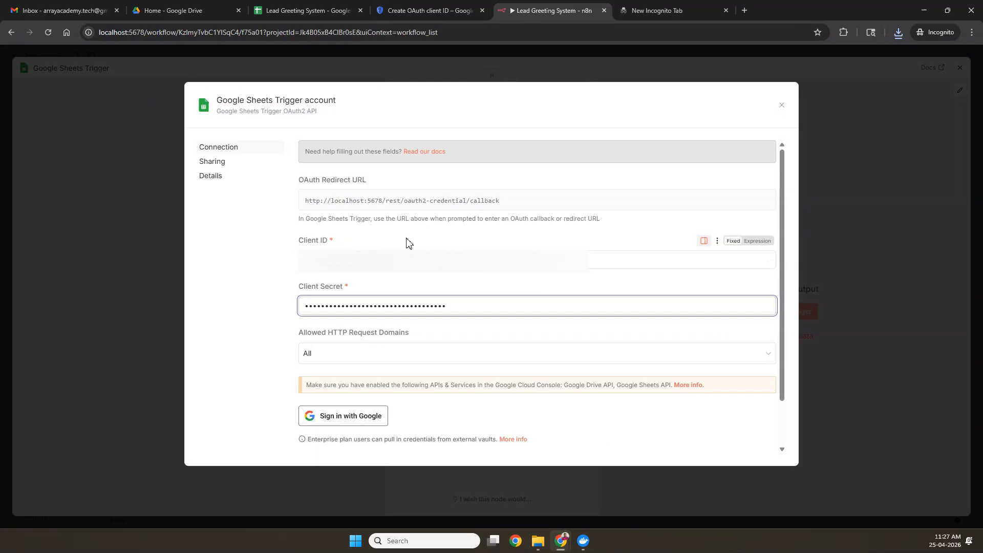
Step: Close the OAuth client summary in Google Cloud and save the n8n credential to begin Google sign-in
left_click(425, 10)
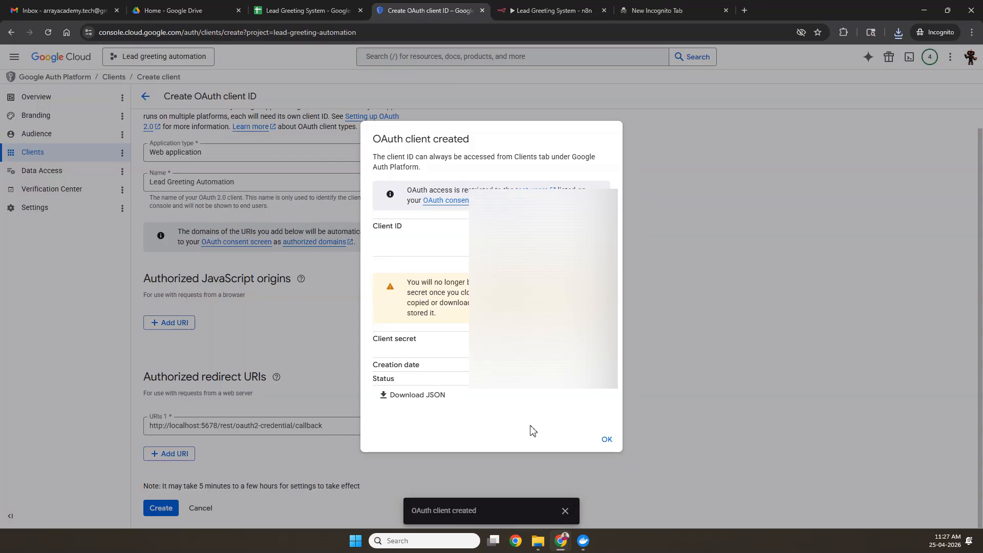
left_click(605, 439)
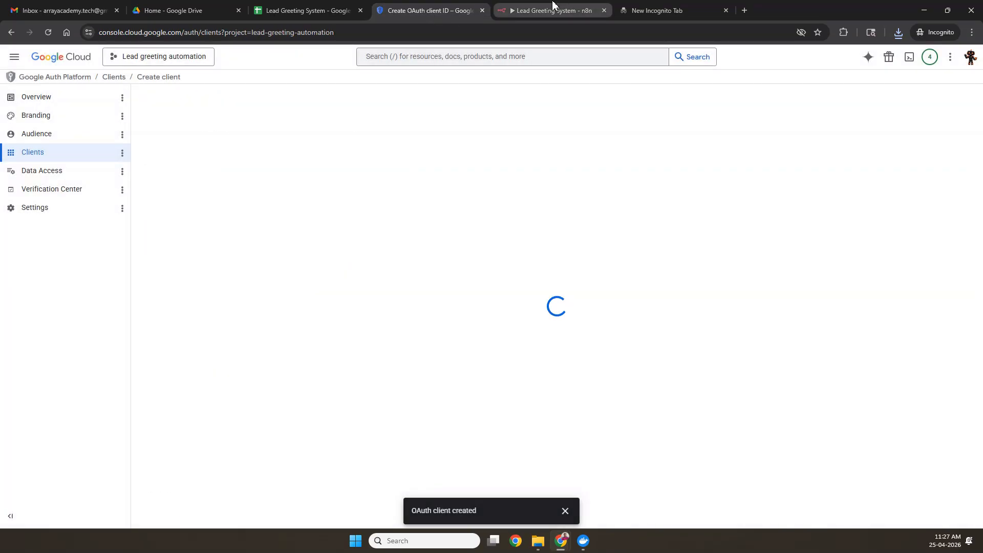
left_click(553, 7)
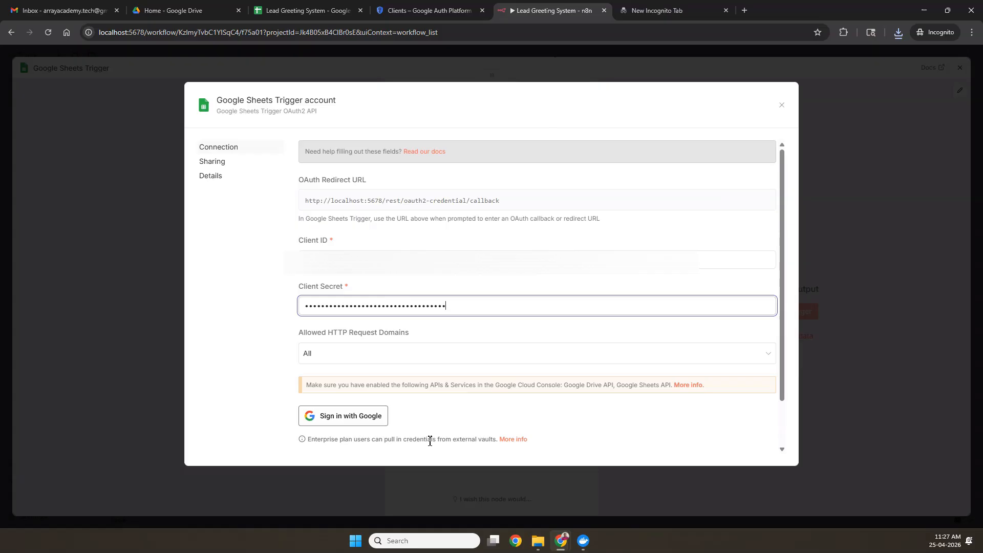
left_click(348, 422)
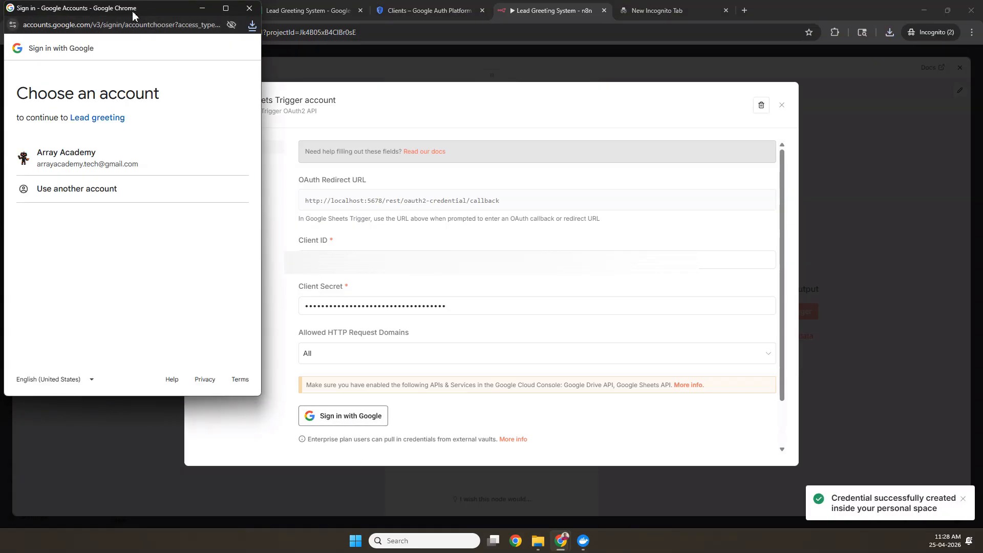
Step: Sign in with the Google account, close the Error 403 access_denied block, and return to the Clients list
left_click_drag(151, 8, 351, 45)
left_click(292, 195)
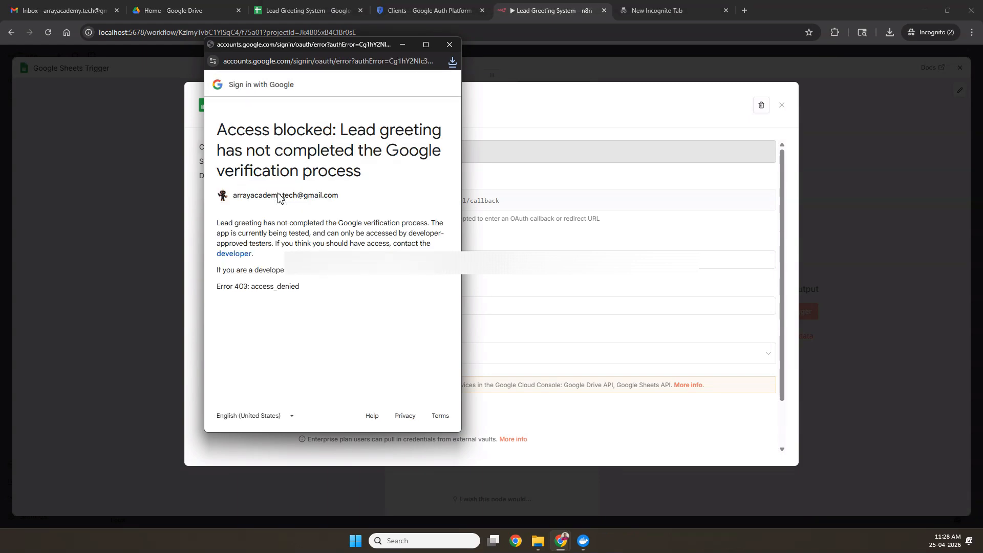
left_click_drag(219, 132, 377, 187)
left_click(378, 187)
left_click_drag(221, 134, 377, 185)
left_click(377, 185)
left_click_drag(321, 46, 261, 67)
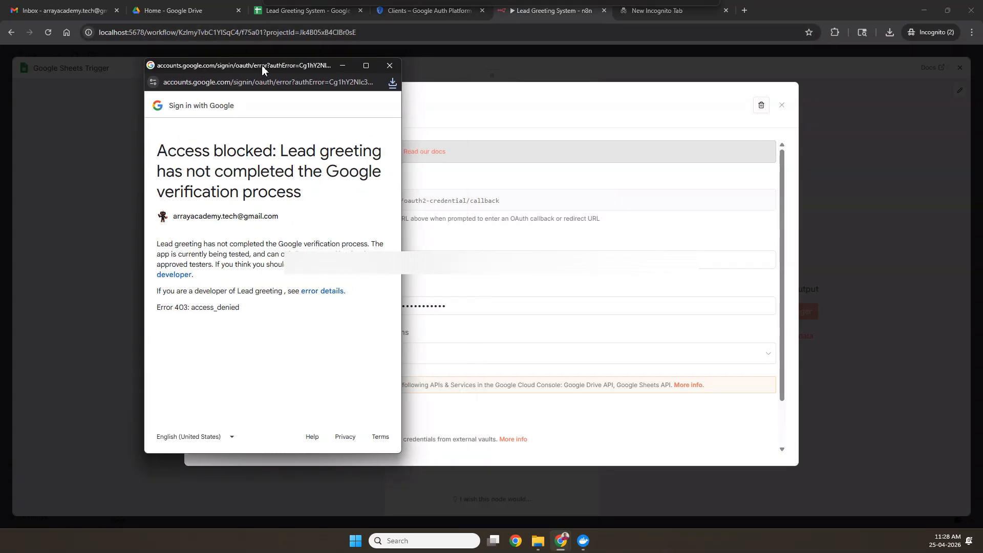
left_click(390, 66)
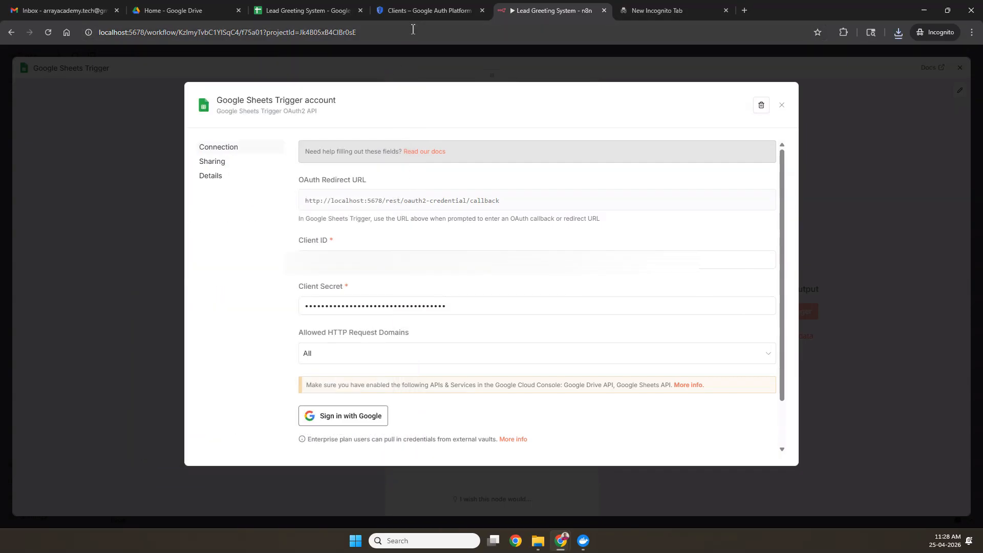
left_click(414, 16)
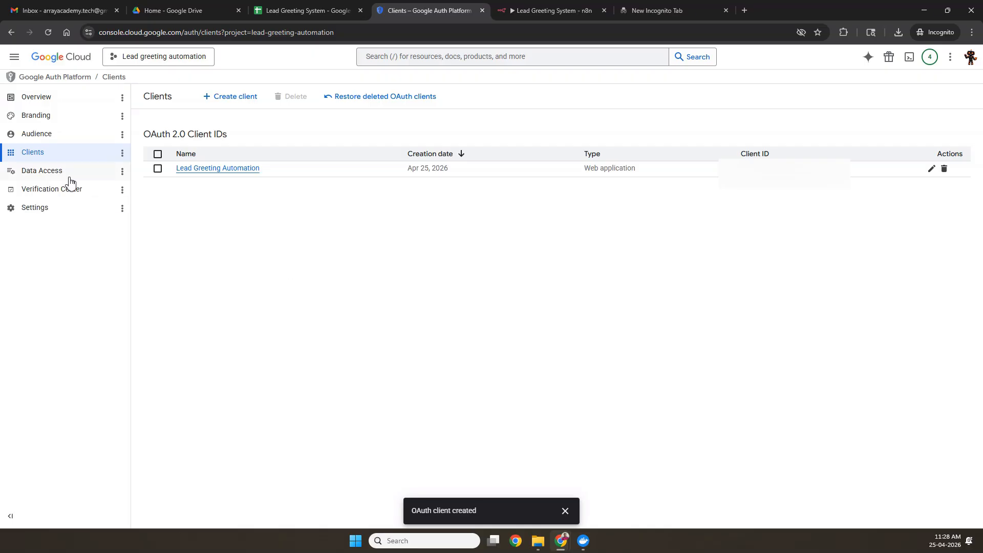
Step: Add the Gmail account as the OAuth app's test user on the Audience page, then return to n8n
left_click(37, 98)
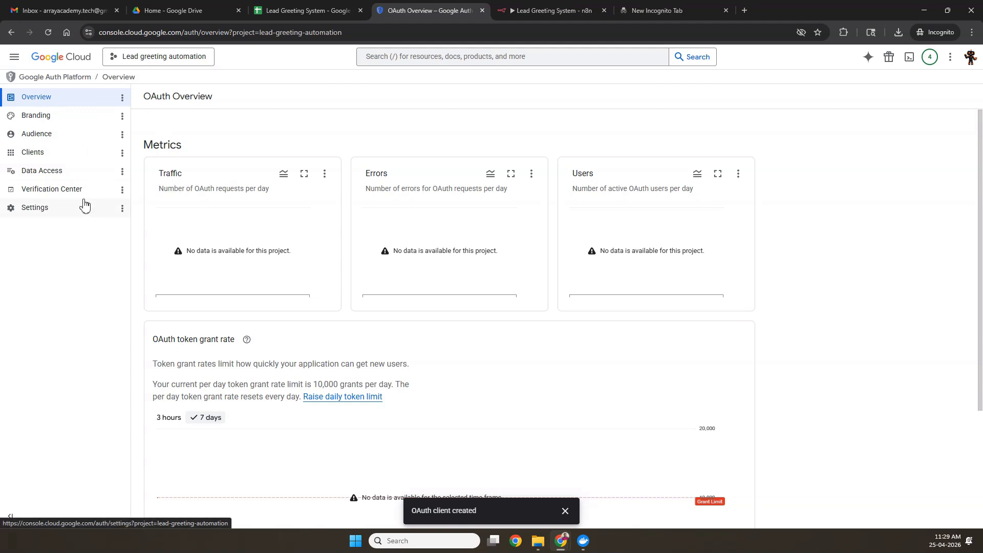
left_click(51, 136)
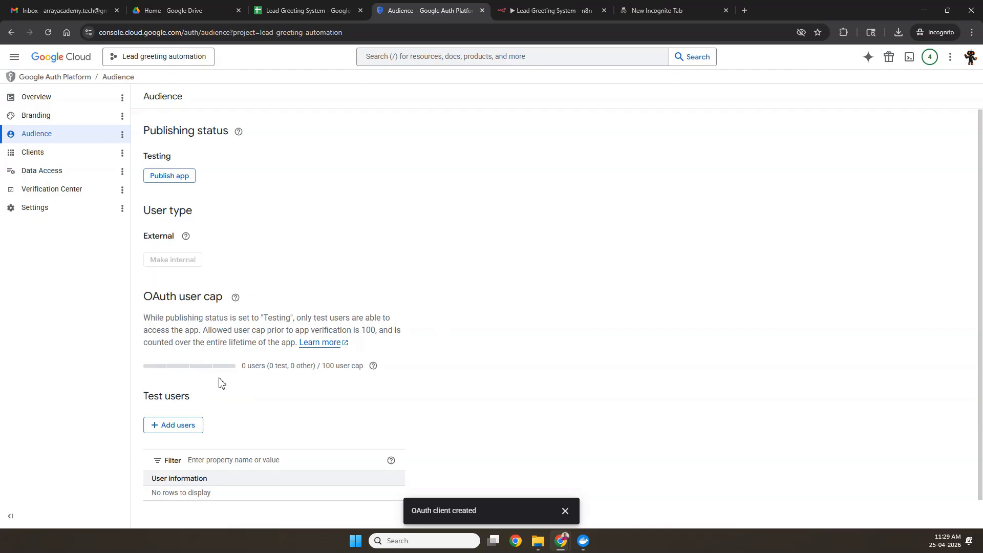
scroll(209, 432, "down", 1)
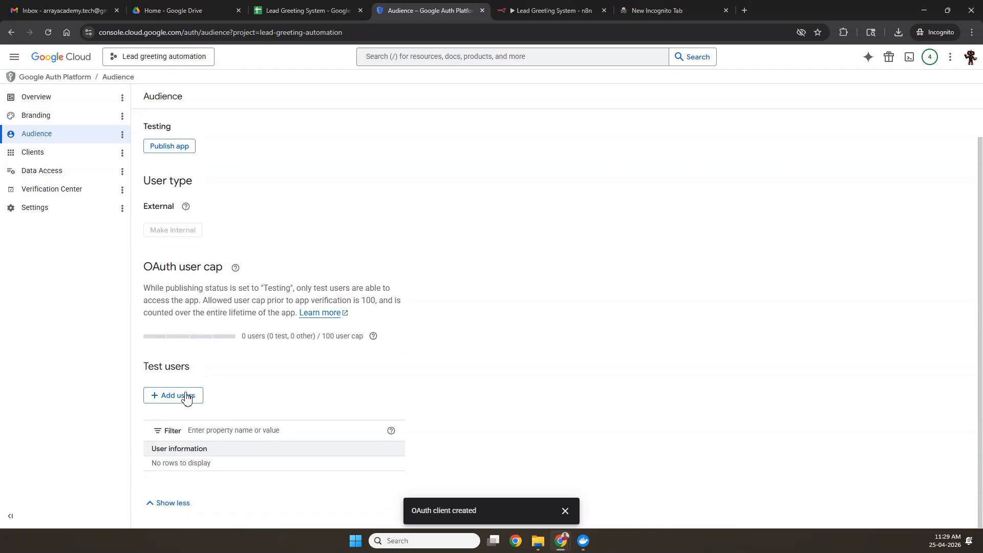
left_click(185, 400)
left_click(668, 156)
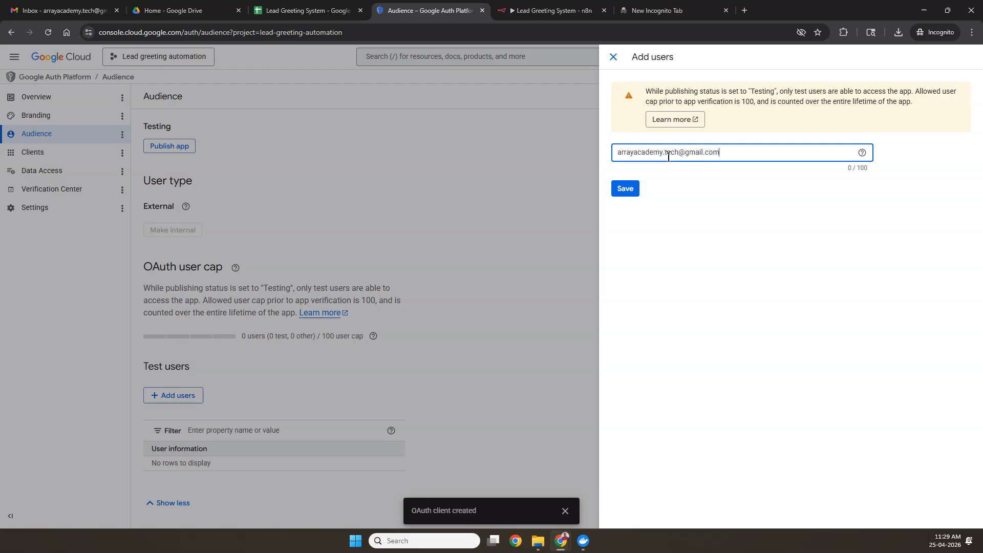
left_click(627, 195)
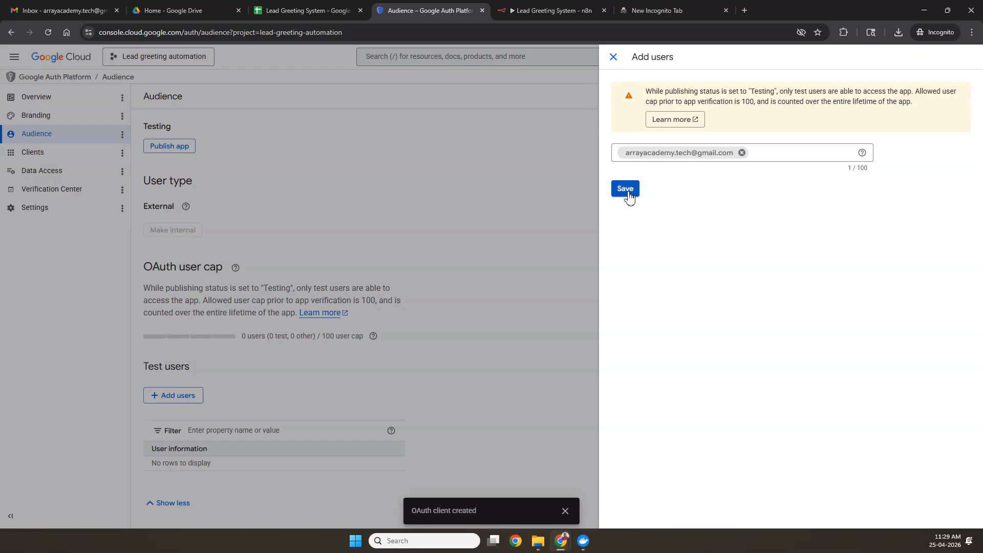
left_click(628, 194)
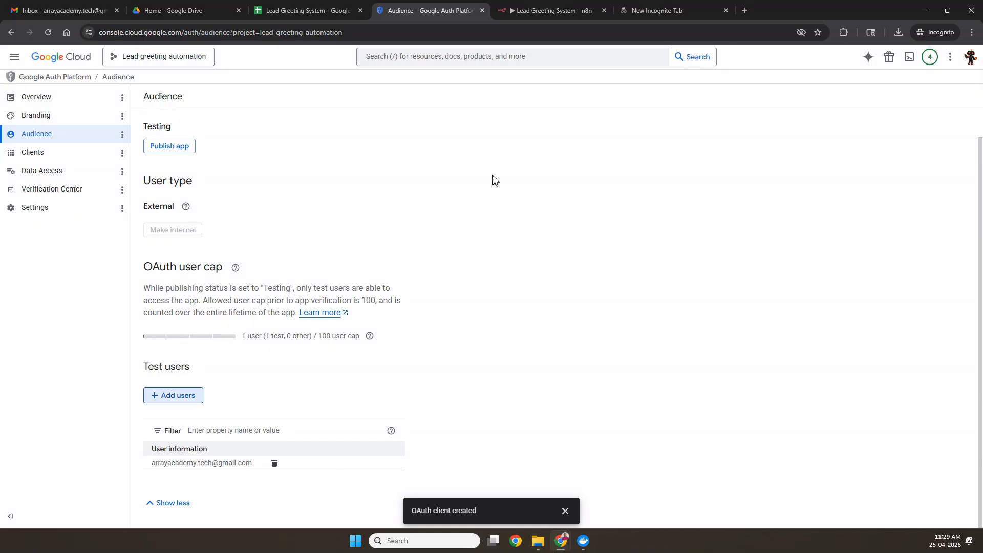
left_click(553, 10)
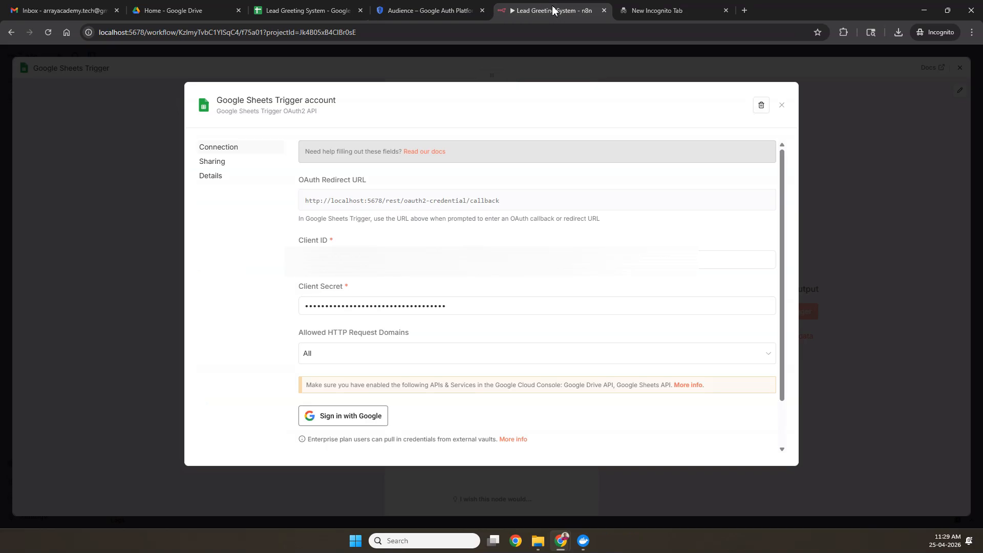
Step: Sign in with Google for the credential, pick the account and proceed past the unverified-app warning
left_click(342, 418)
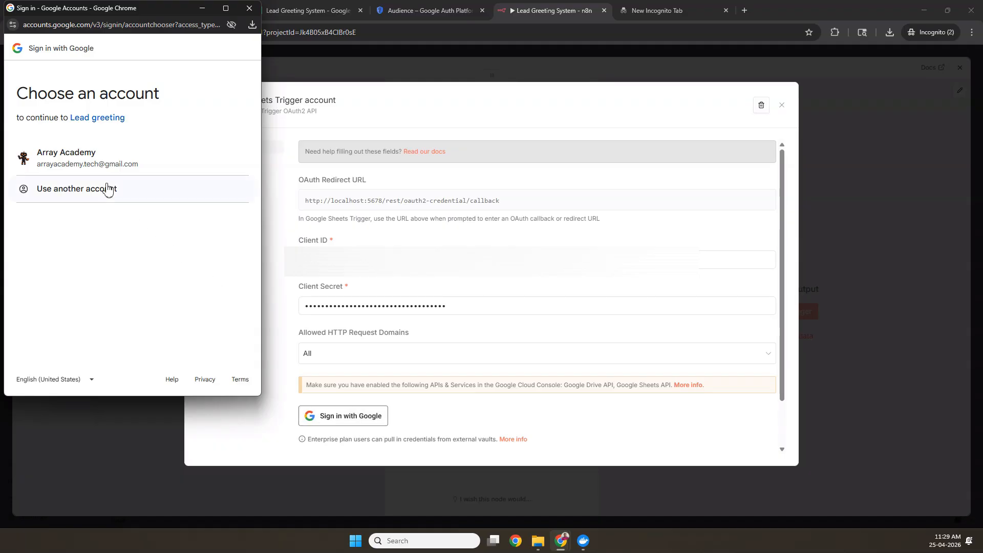
left_click(97, 167)
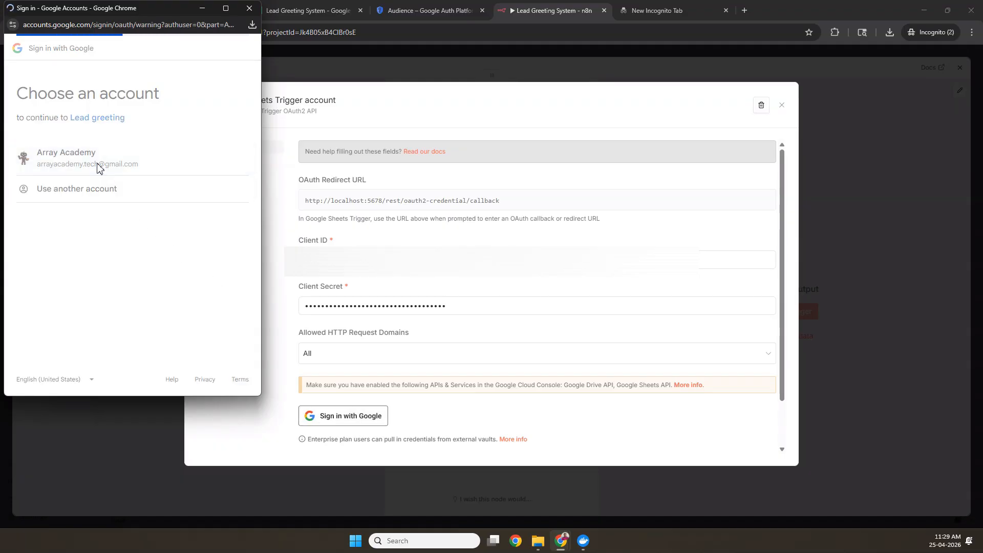
left_click_drag(142, 14, 432, 77)
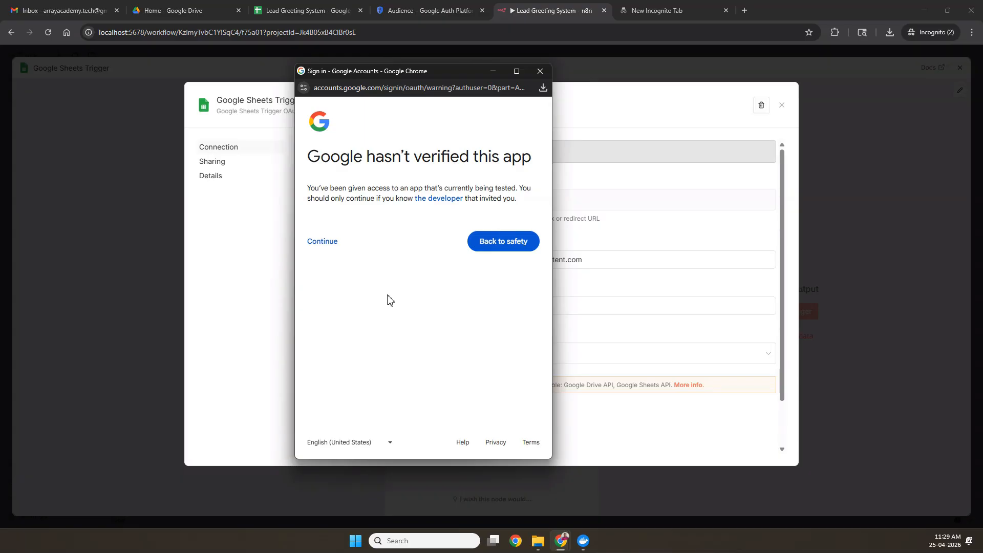
left_click(323, 244)
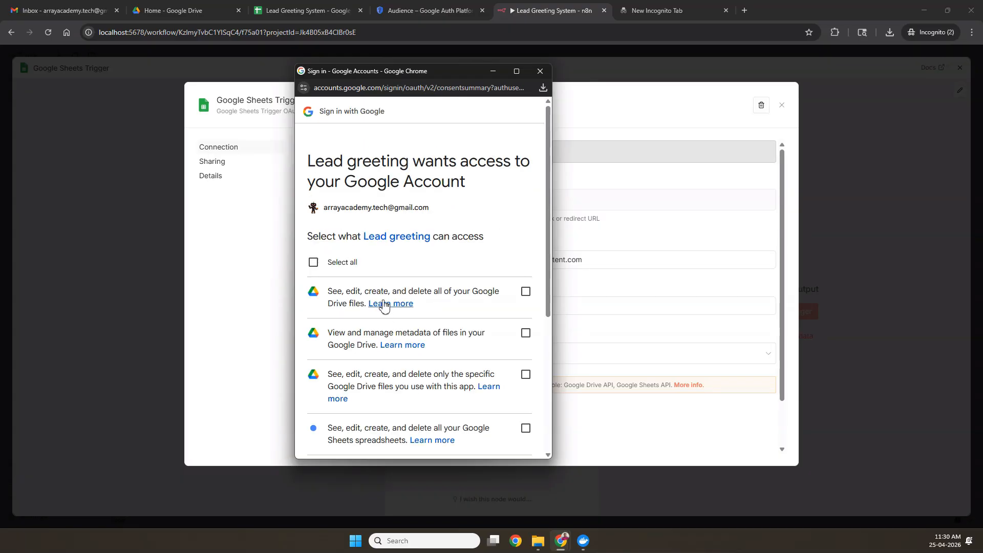
Step: Grant all requested Drive and Sheets permissions and close the connection success popup
scroll(351, 284, "down", 2)
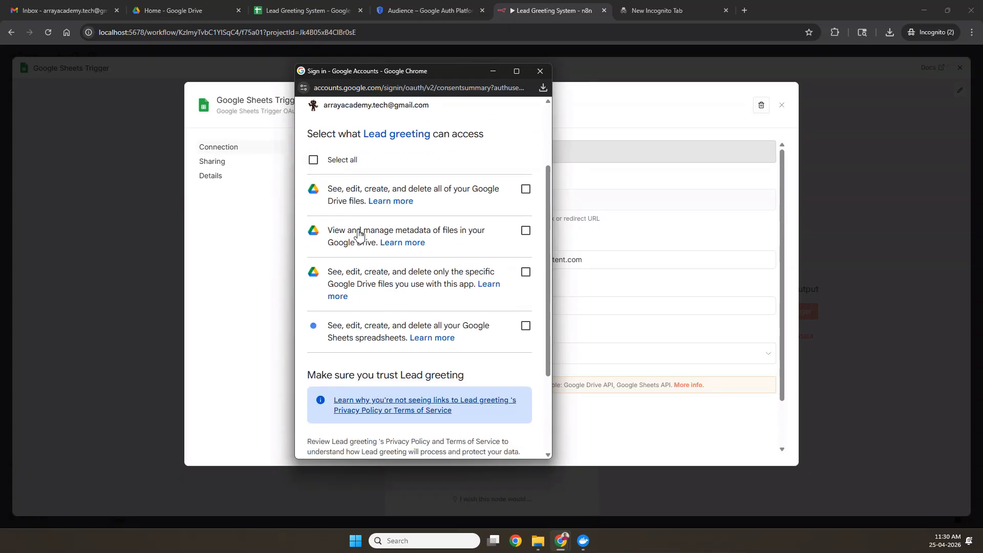
left_click(314, 161)
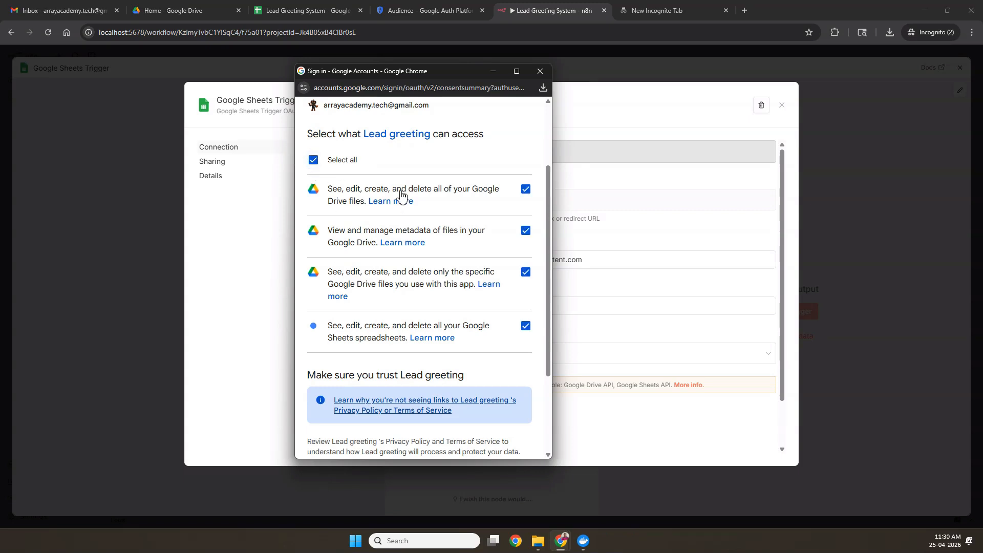
scroll(410, 374, "down", 3)
left_click(487, 408)
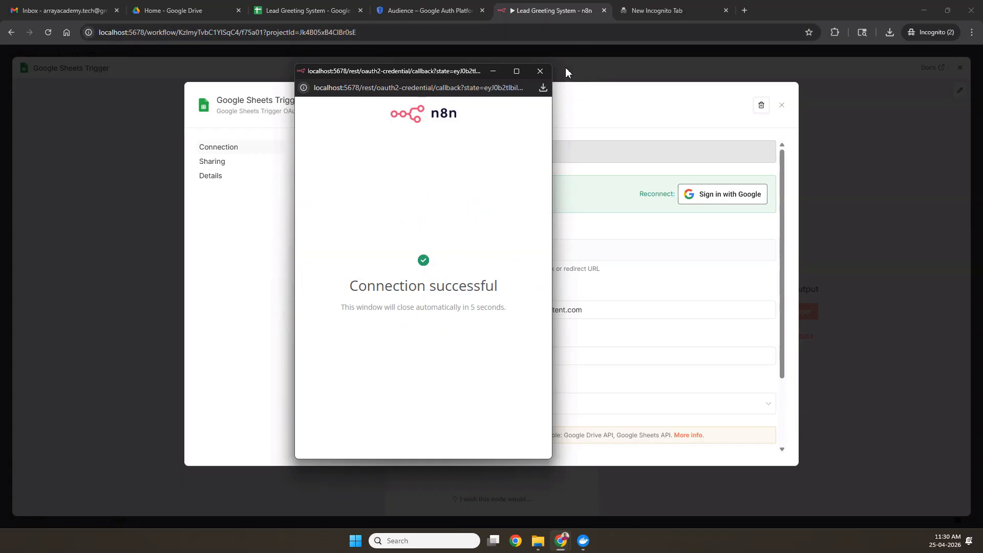
left_click(541, 70)
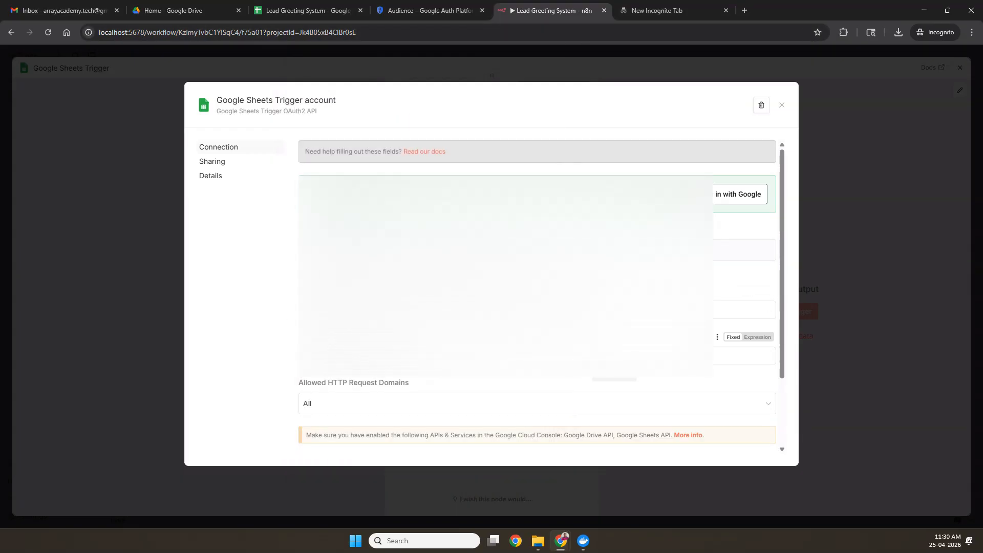
scroll(590, 363, "down", 3)
scroll(597, 353, "up", 3)
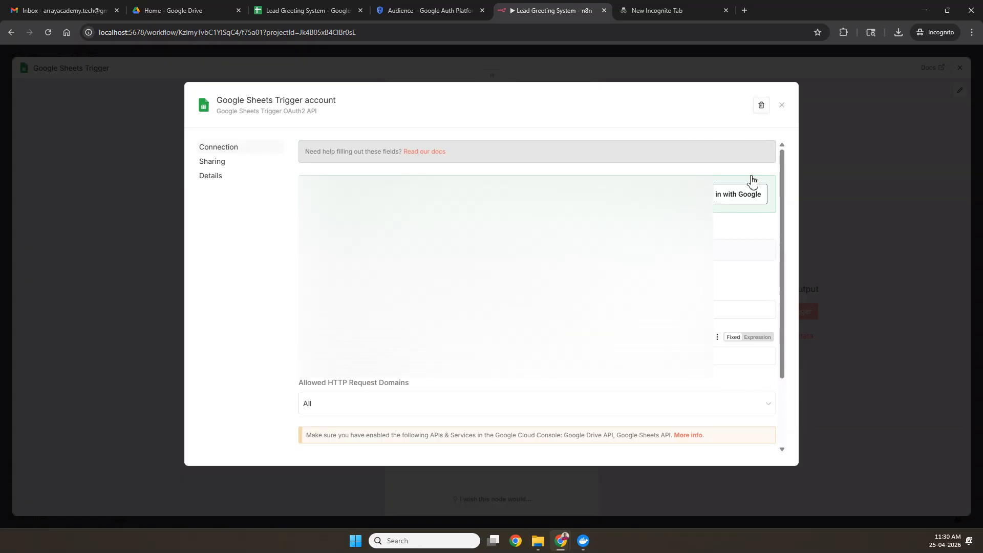
Step: Close the credential dialog and choose Lead Greeting System as the trigger's document
left_click(783, 106)
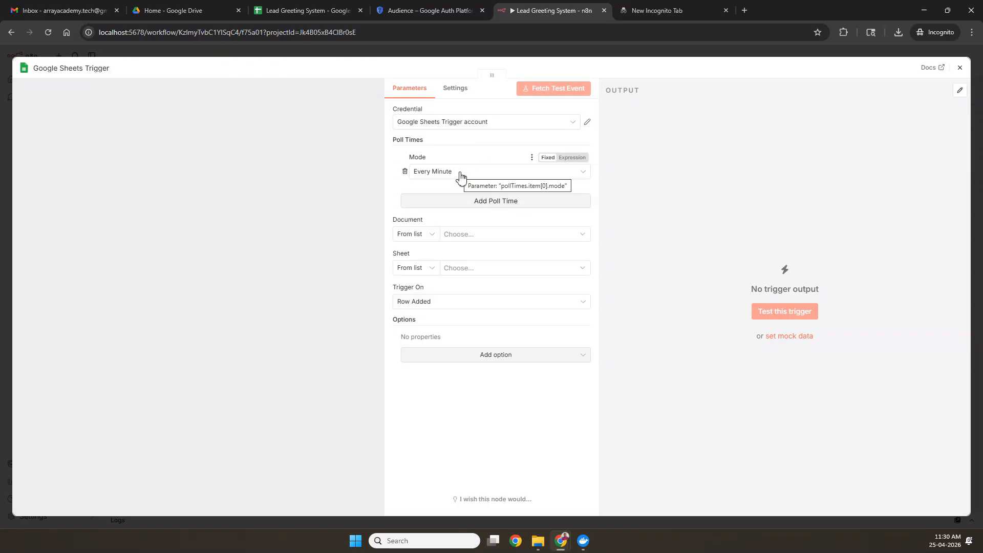
left_click(448, 238)
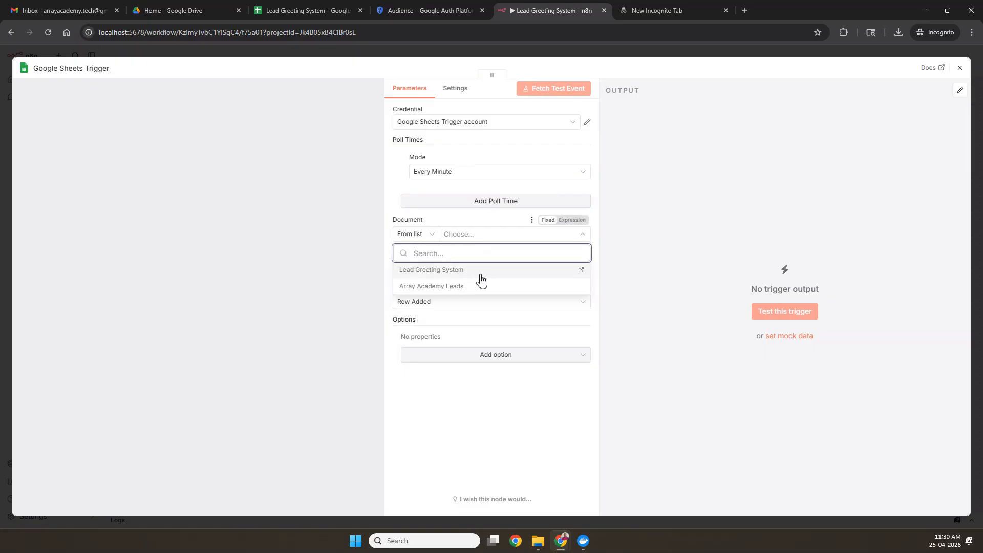
left_click(473, 275)
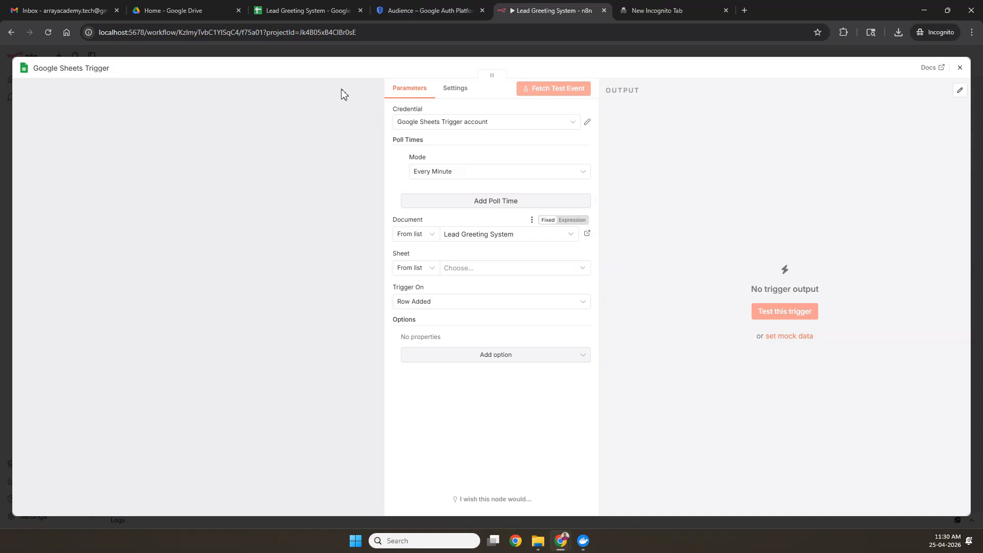
left_click(290, 11)
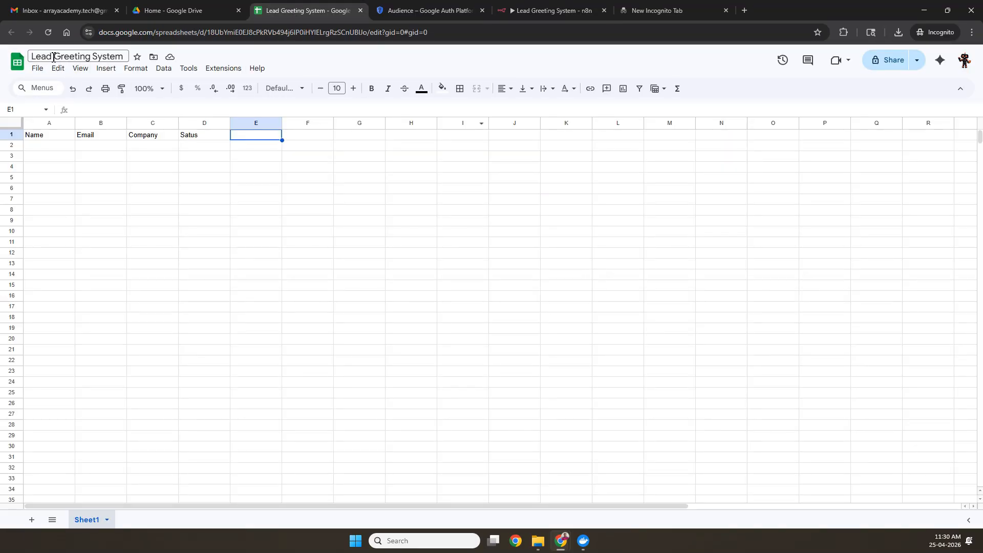
left_click(542, 11)
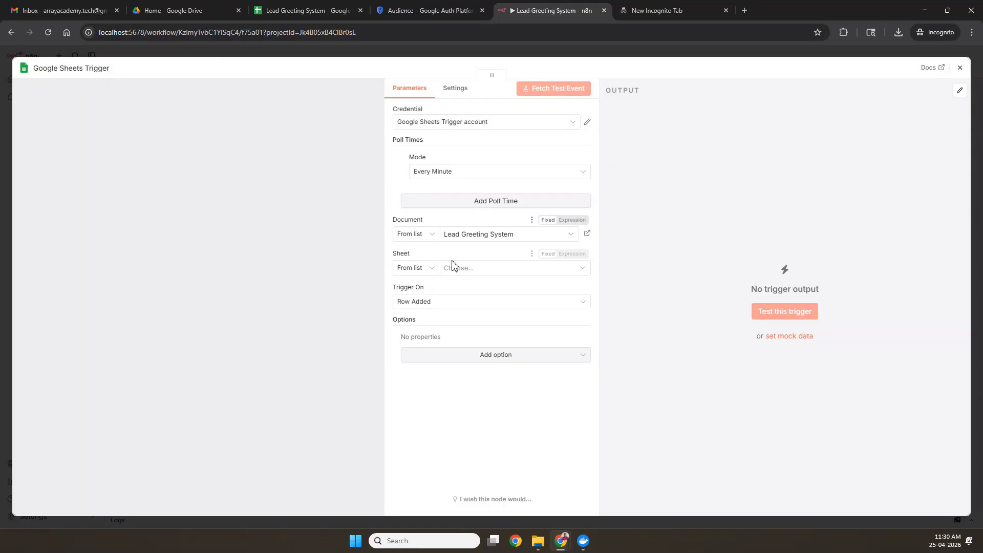
Step: Set the watched sheet to Sheet1 and keep Row Added as the trigger event
left_click(469, 272)
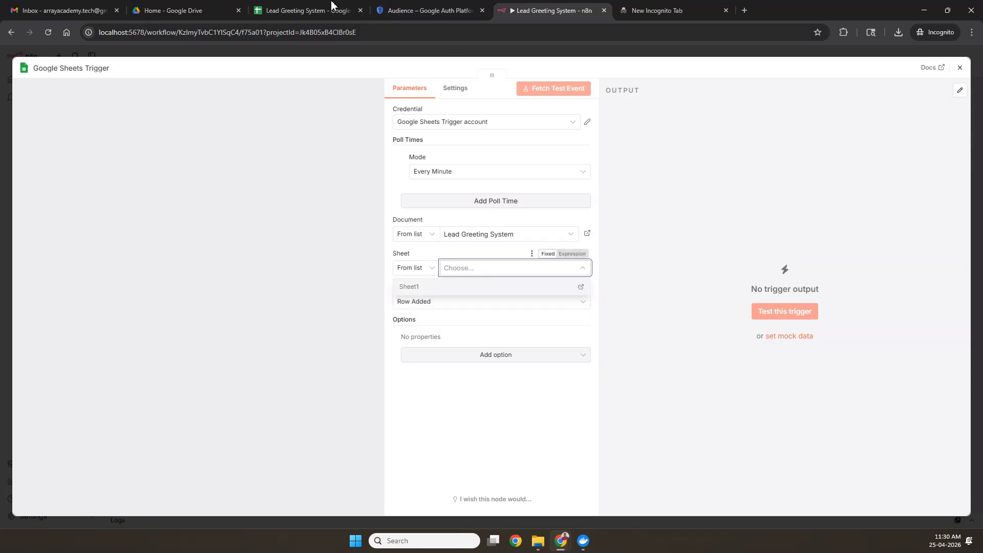
left_click(300, 16)
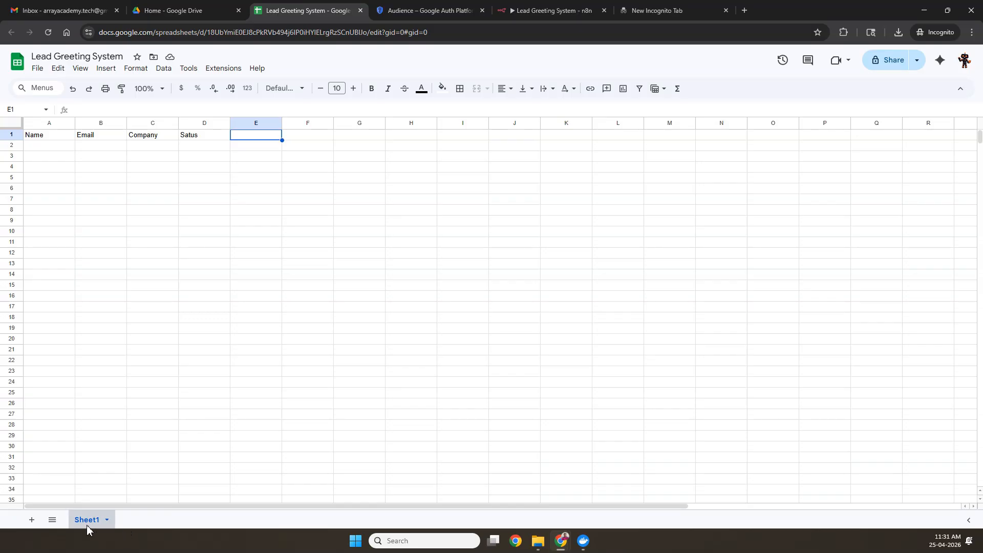
left_click(524, 12)
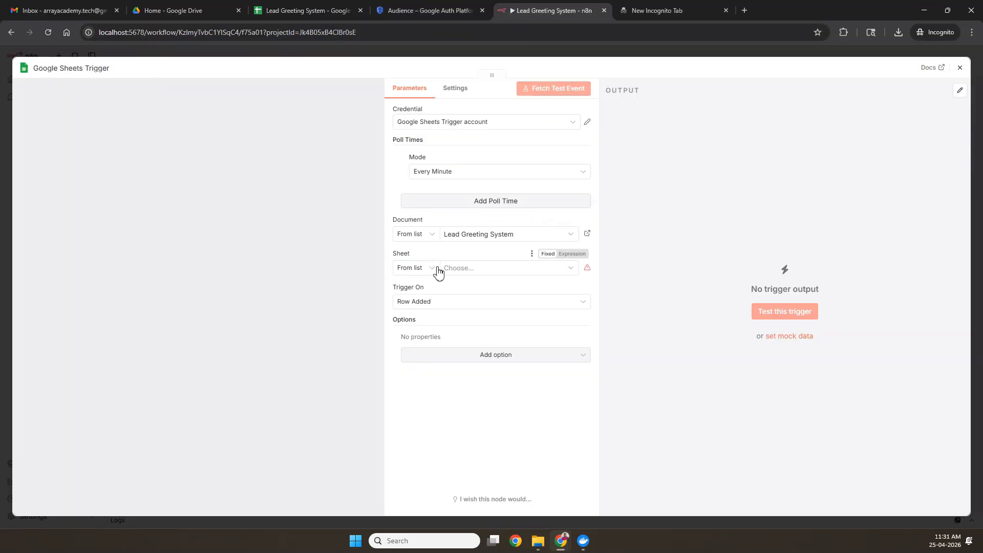
left_click(458, 271)
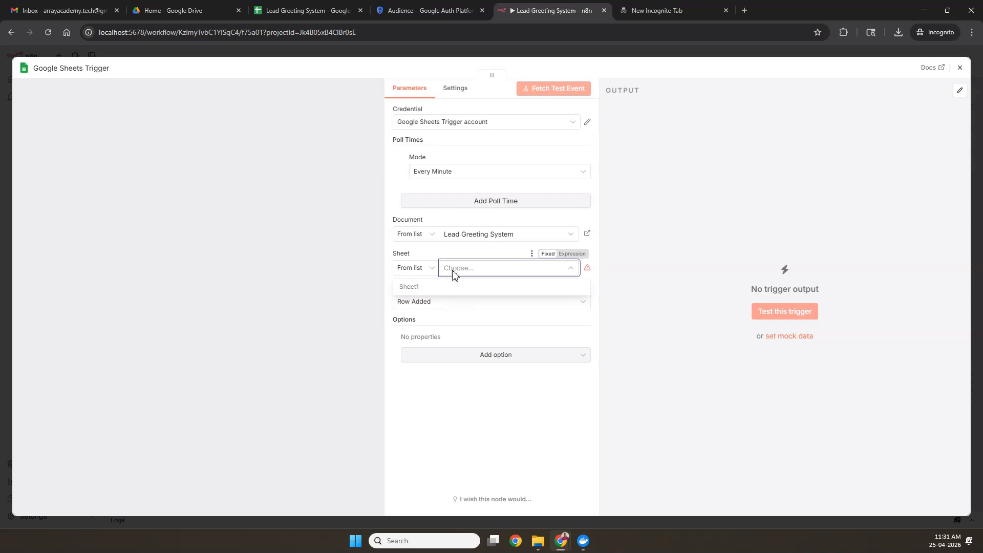
left_click(419, 288)
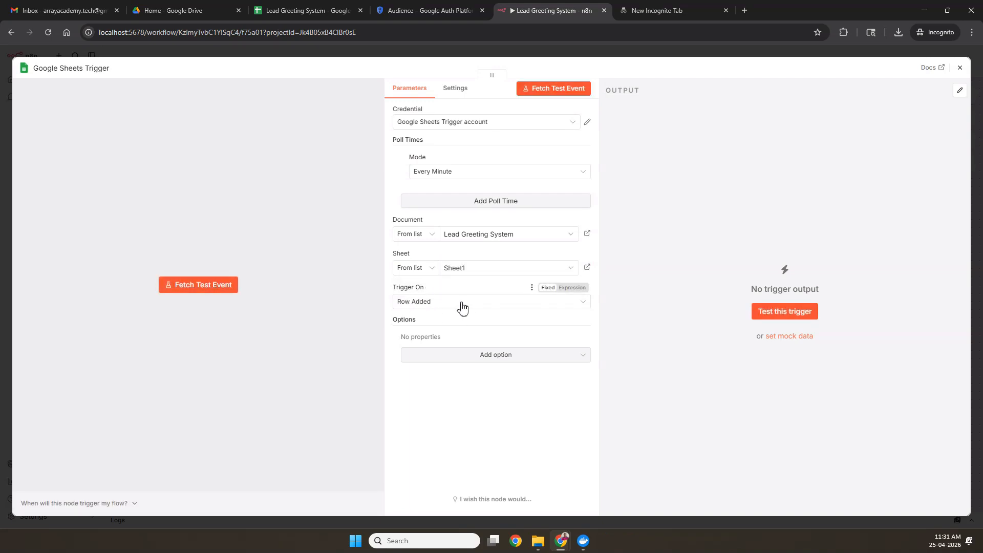
left_click(446, 307)
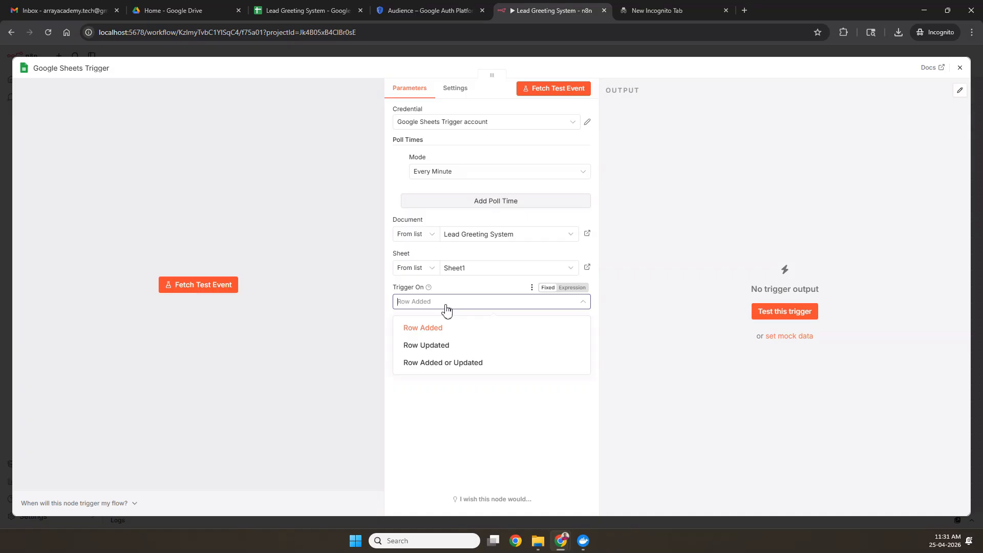
left_click(453, 290)
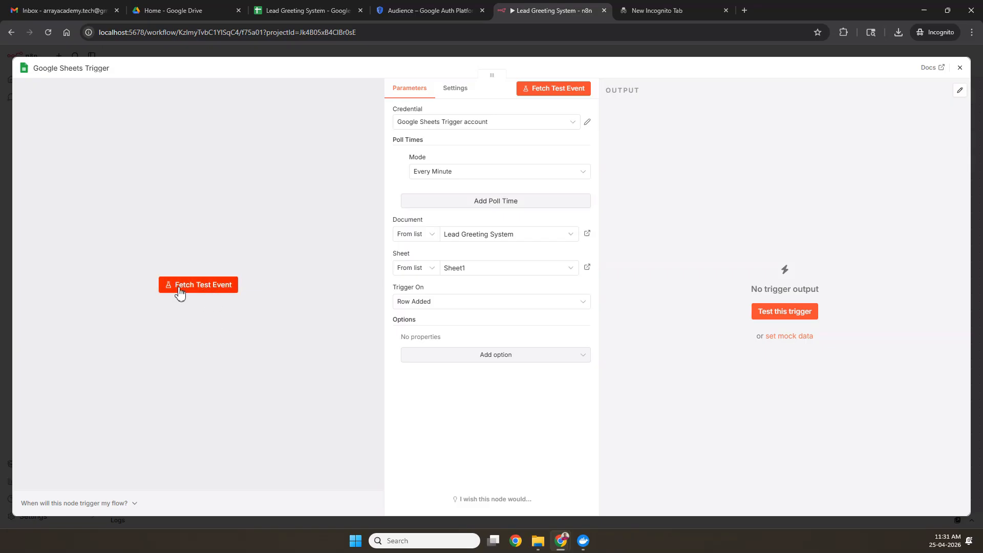
Step: Fetch a test event, then switch to the spreadsheet to add a lead
left_click(211, 289)
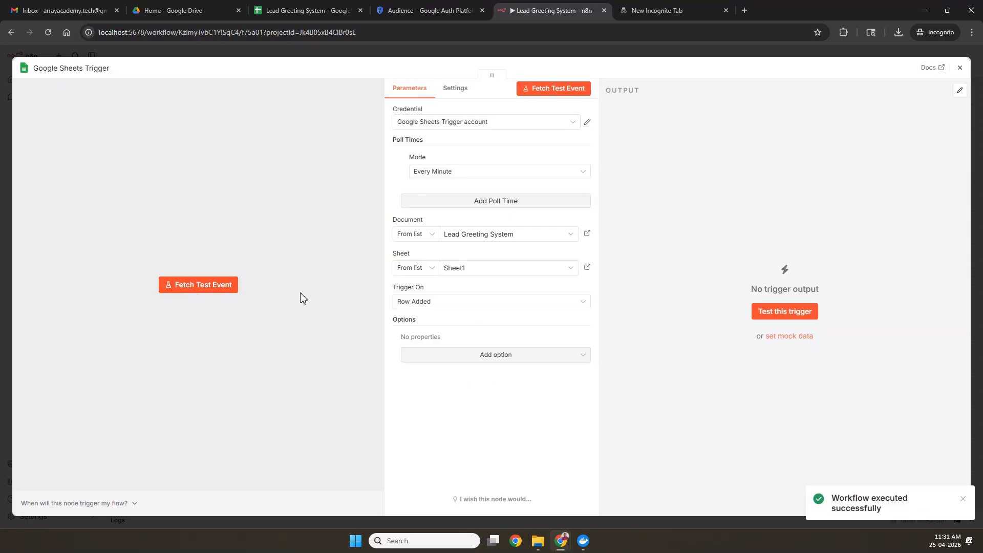
left_click(316, 14)
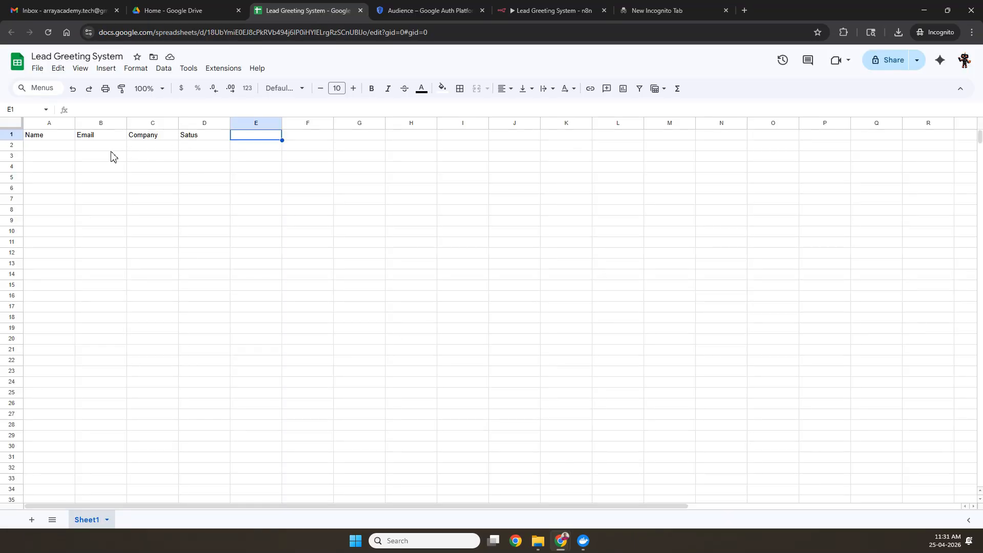
left_click(545, 12)
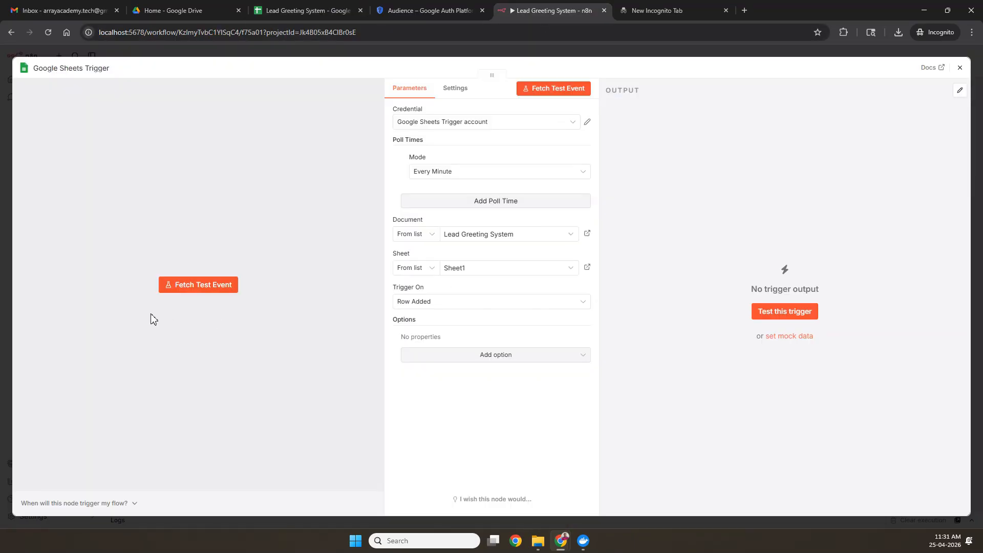
left_click(306, 15)
Step: Enter row 2: name Array Academy, the lead's e-mail address, company Array Academy, Status New
left_click(51, 149)
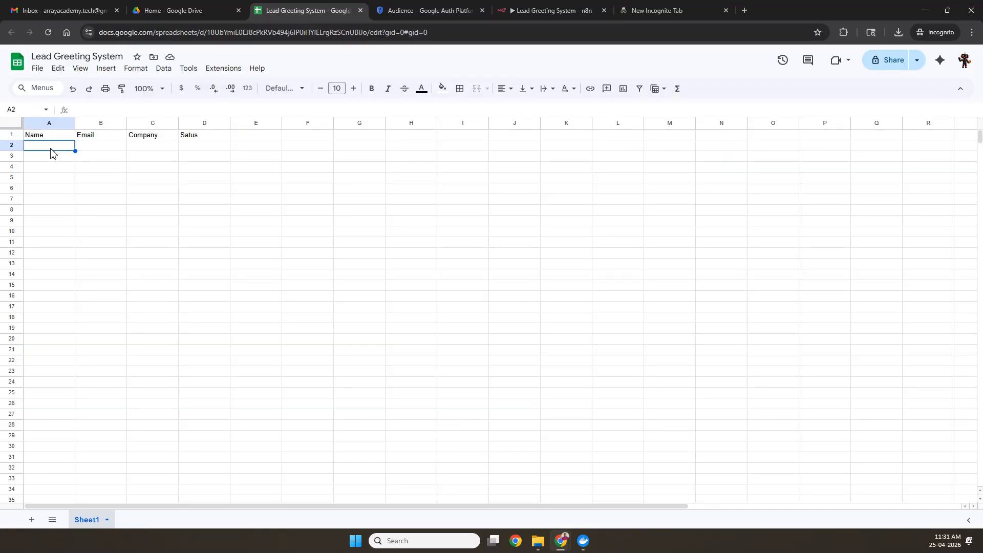
type("Array Academy")
key("Tab")
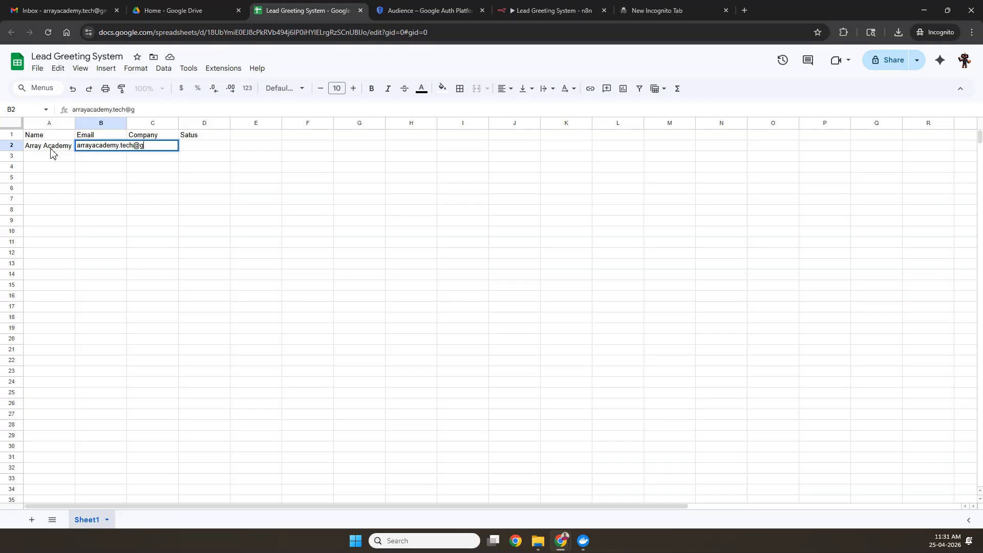
key("Tab")
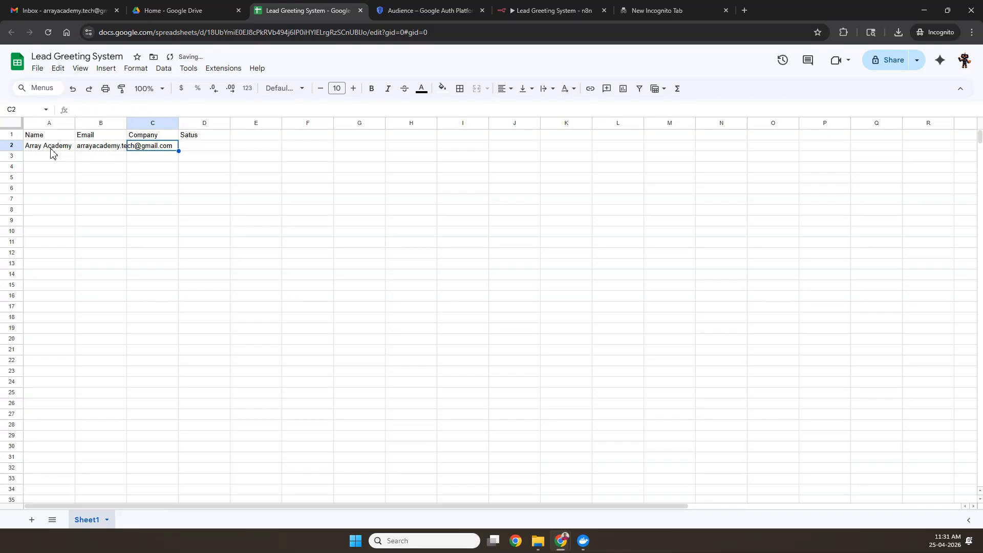
type("Array Academy")
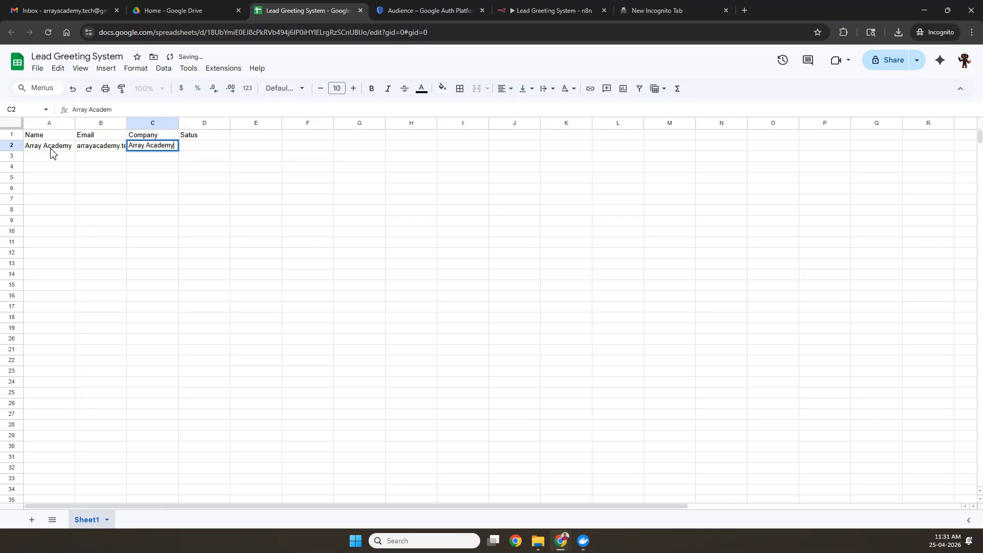
key("Tab")
type("N")
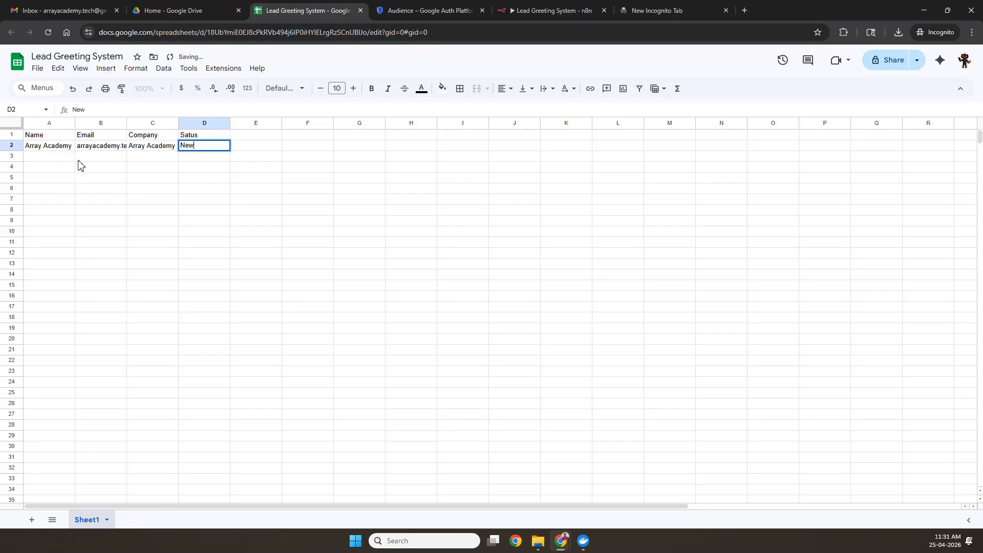
left_click(280, 179)
Step: Widen column B to fit the e-mail, then fetch a test event in the trigger
left_click(536, 10)
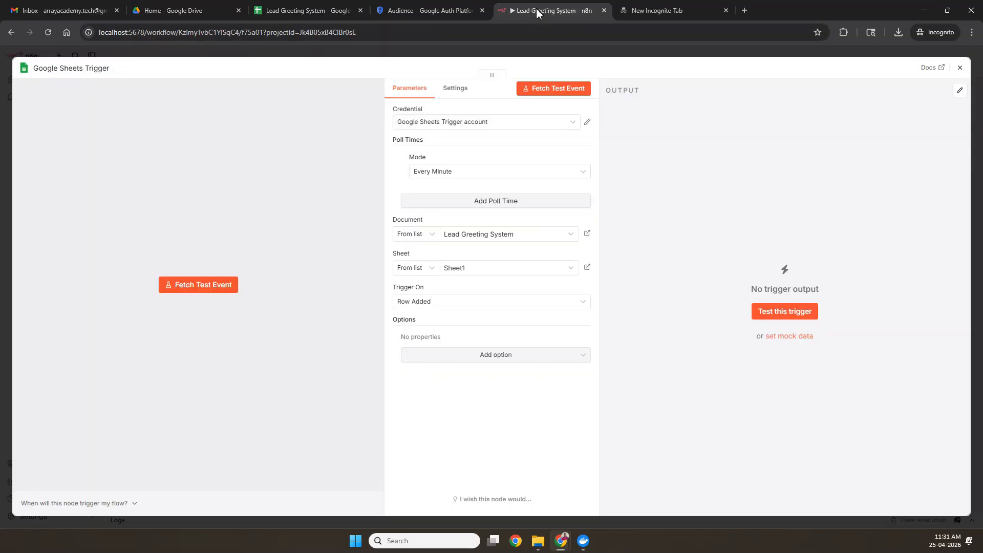
left_click(294, 11)
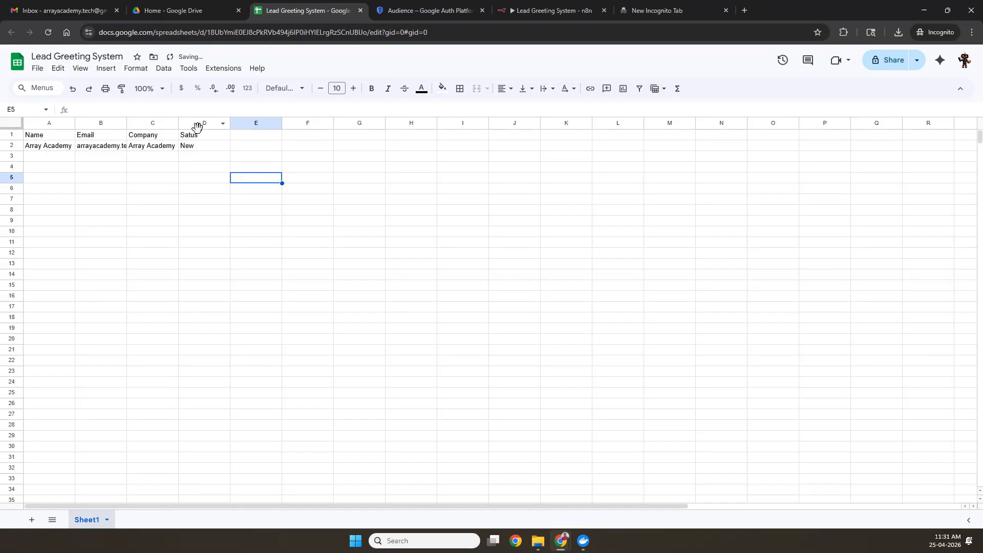
double_click(126, 123)
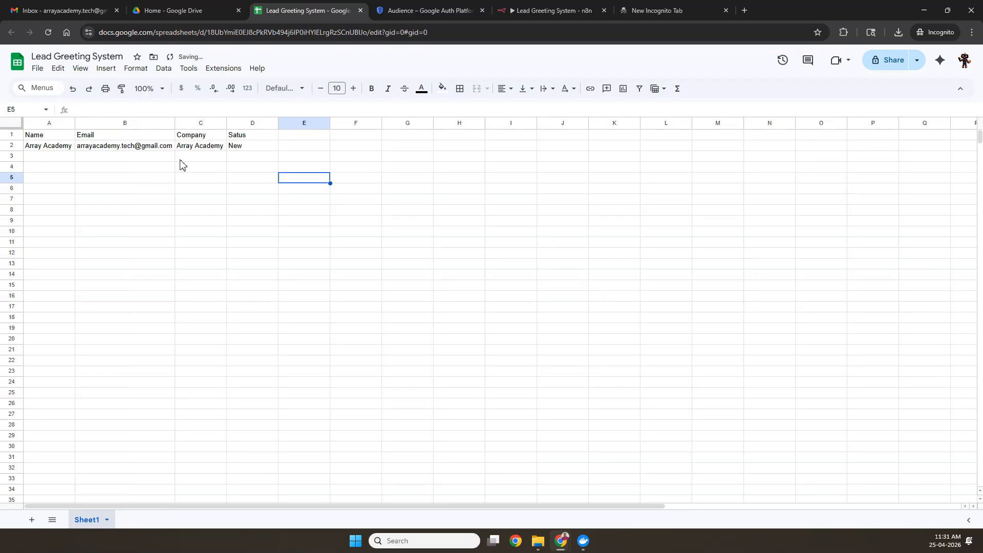
left_click(547, 10)
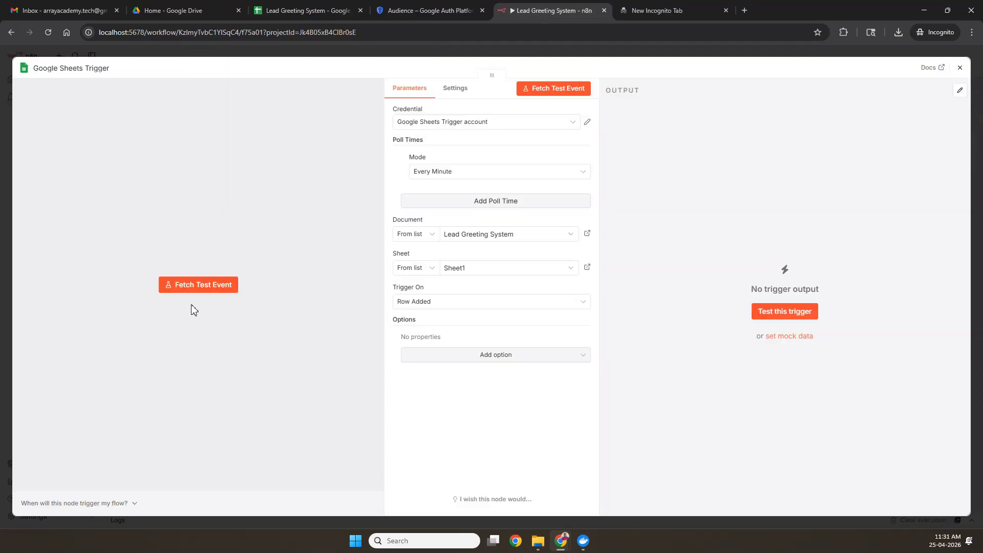
left_click(210, 290)
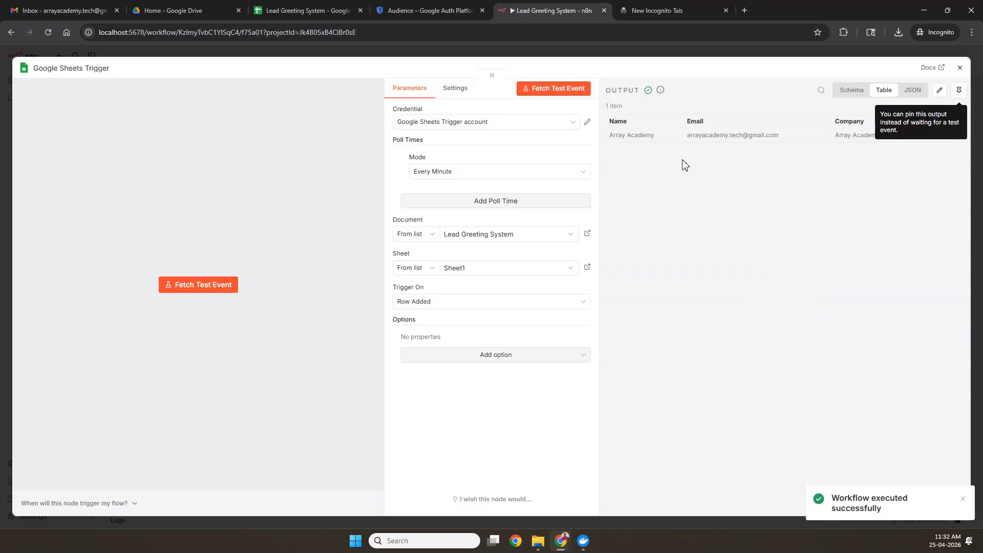
Step: Inspect the fetched Array Academy row in JSON, schema and table views, then close the trigger
left_click(912, 90)
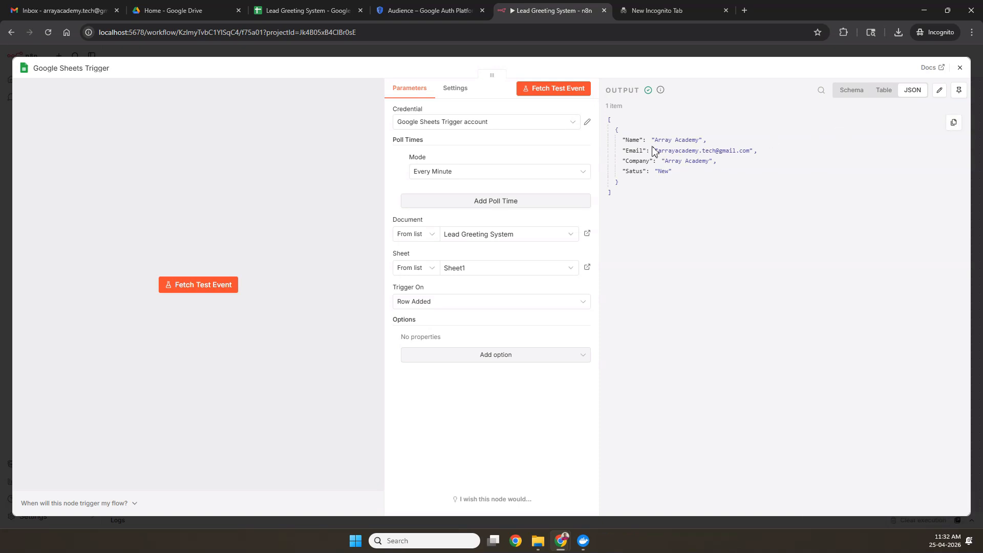
left_click_drag(620, 139, 630, 183)
left_click(736, 134)
left_click(859, 96)
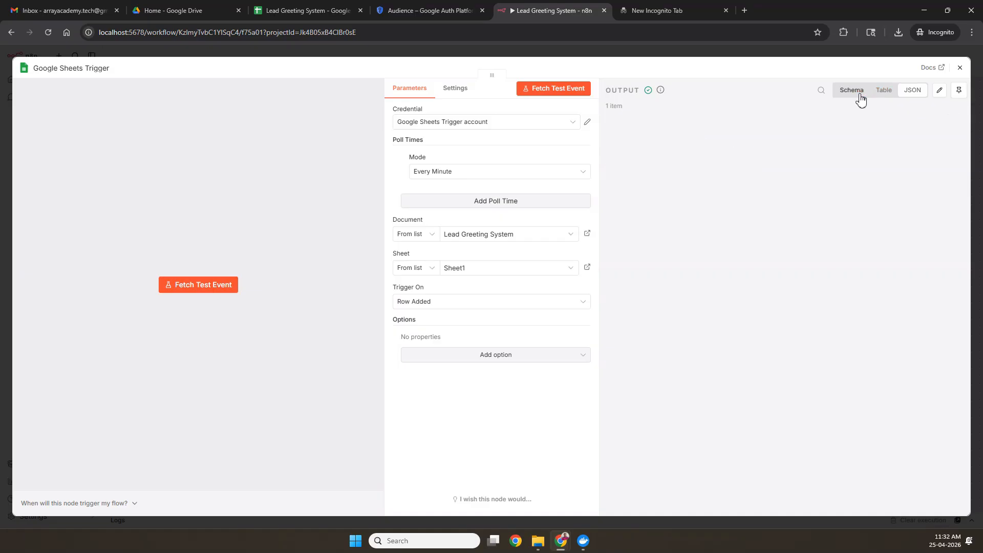
left_click(885, 96)
left_click(921, 95)
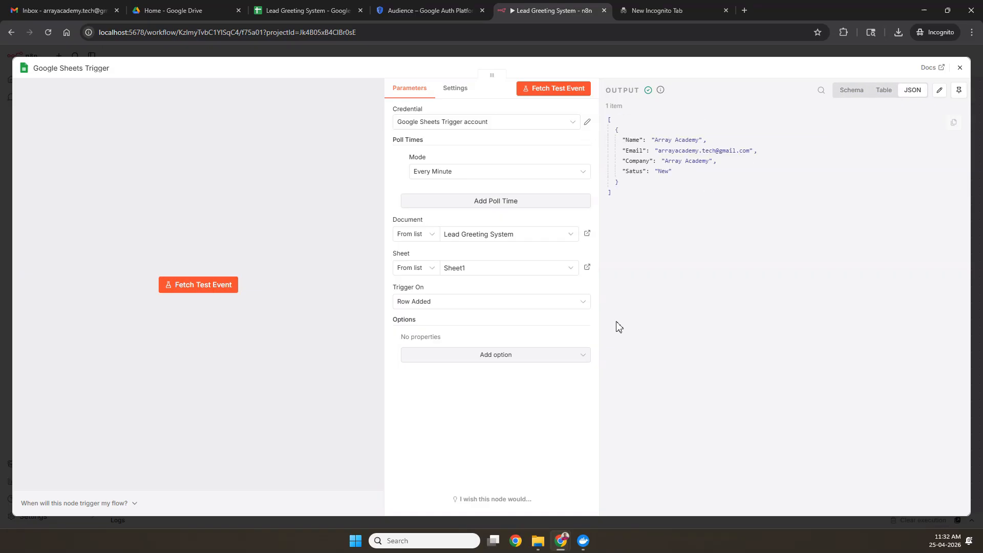
left_click(961, 69)
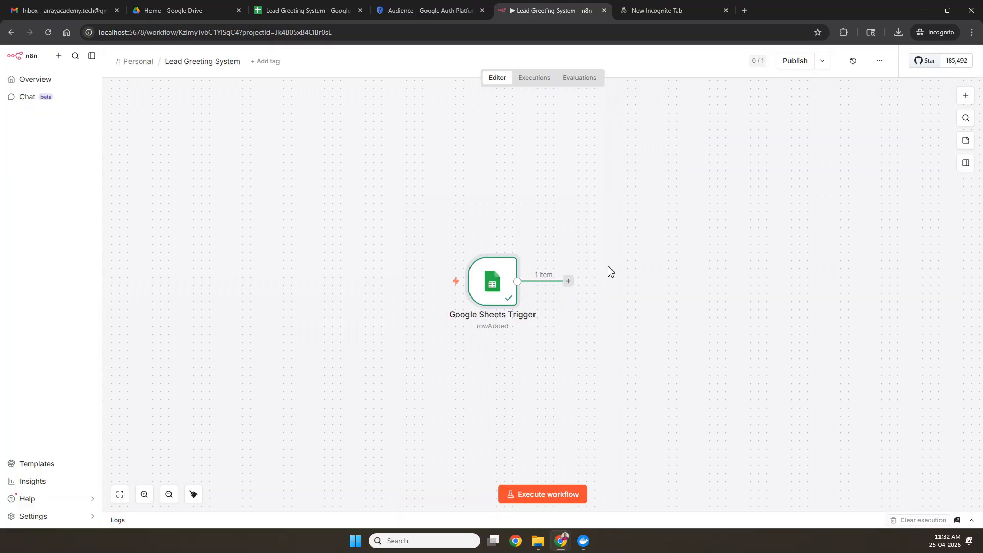
Step: Insert an If node after the Google Sheets Trigger by searching 'if'
left_click_drag(492, 263, 443, 268)
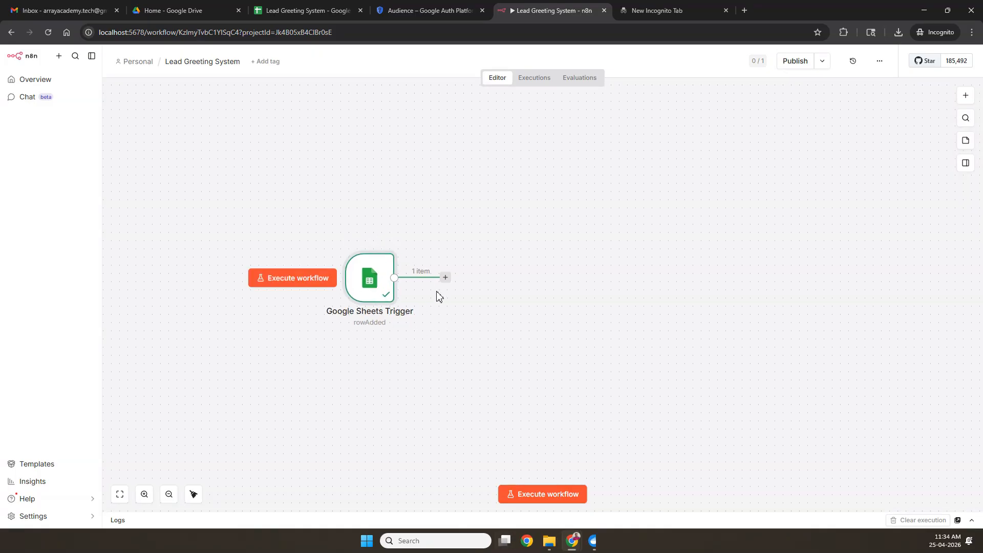
left_click(445, 279)
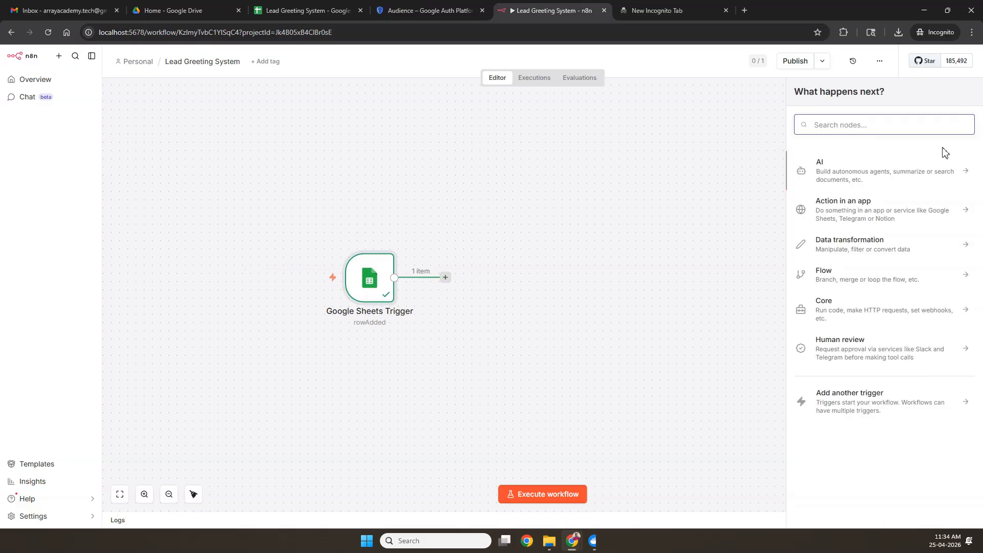
type("if")
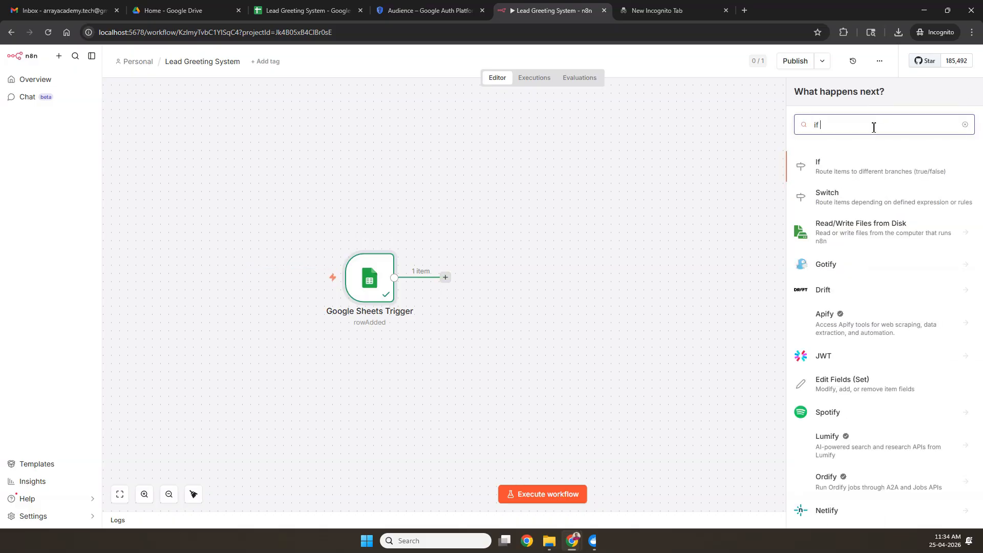
left_click(861, 160)
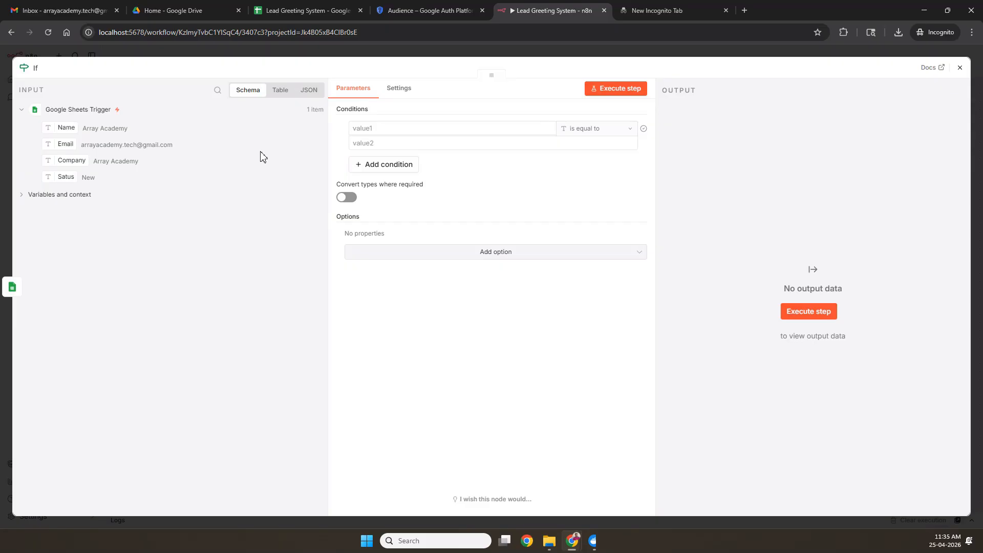
Step: Keep 'is equal to' as the operator and map the Satus field into the first value
left_click(588, 129)
mouse_move(587, 150)
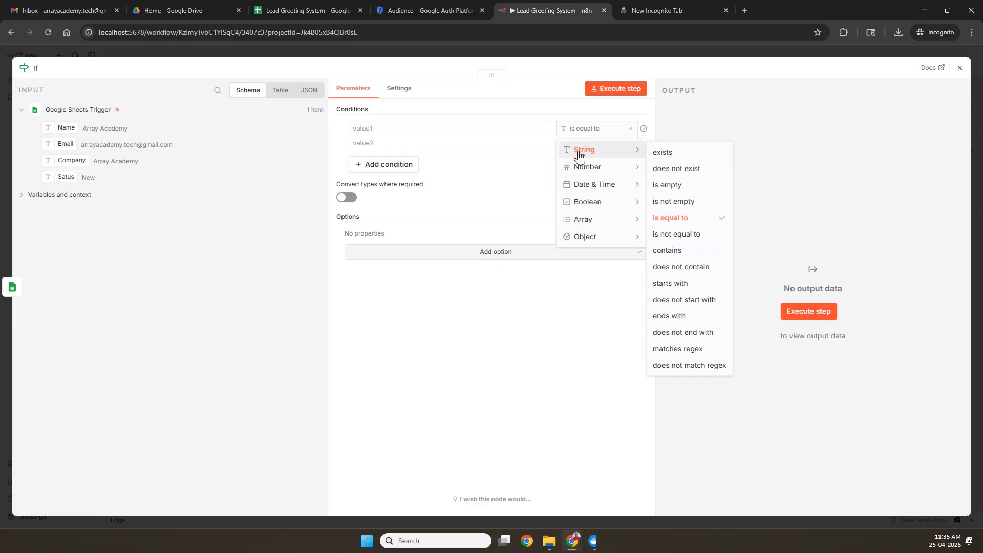
left_click(695, 219)
left_click(389, 128)
left_click(164, 221)
left_click_drag(66, 177, 385, 133)
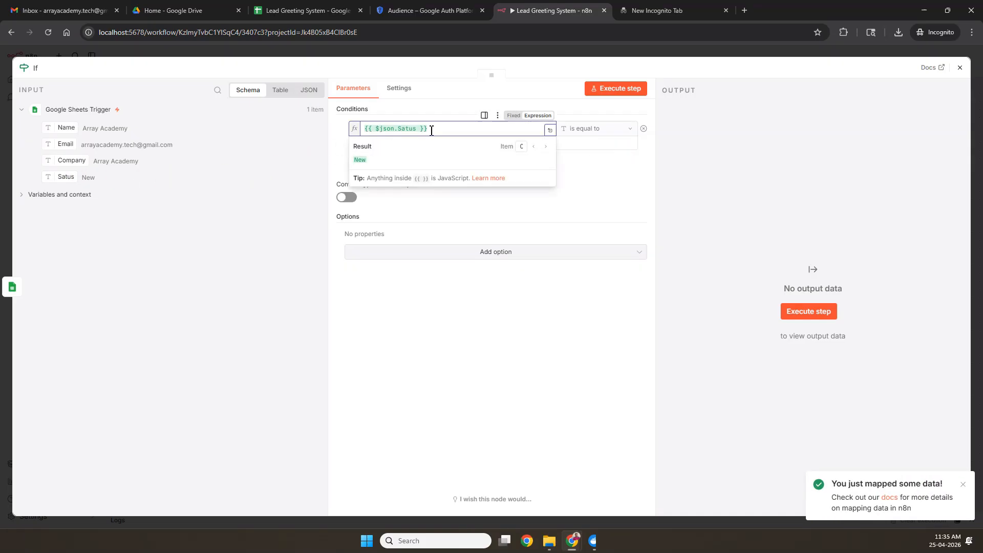
Step: Enter New as the second comparison value and run the If node
left_click(462, 201)
left_click(429, 144)
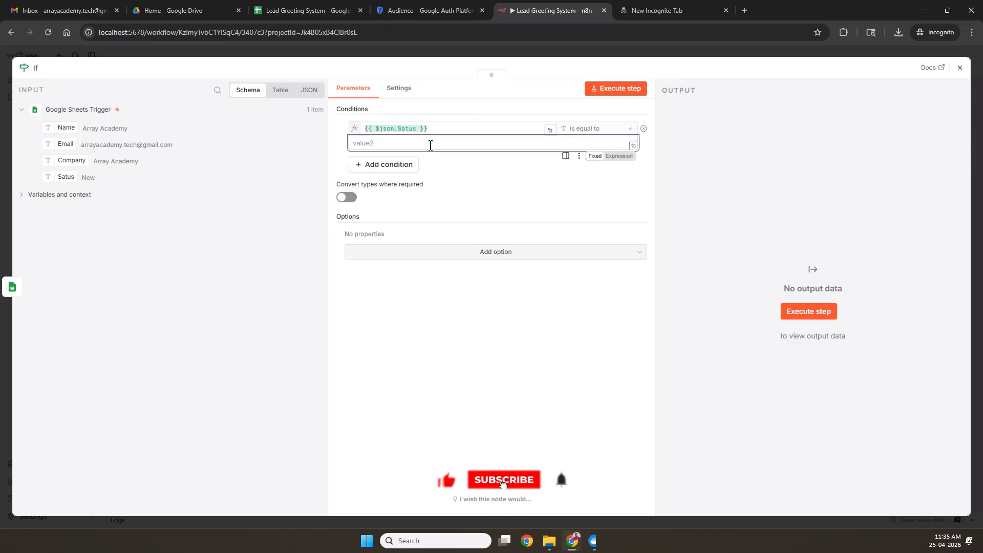
type("New")
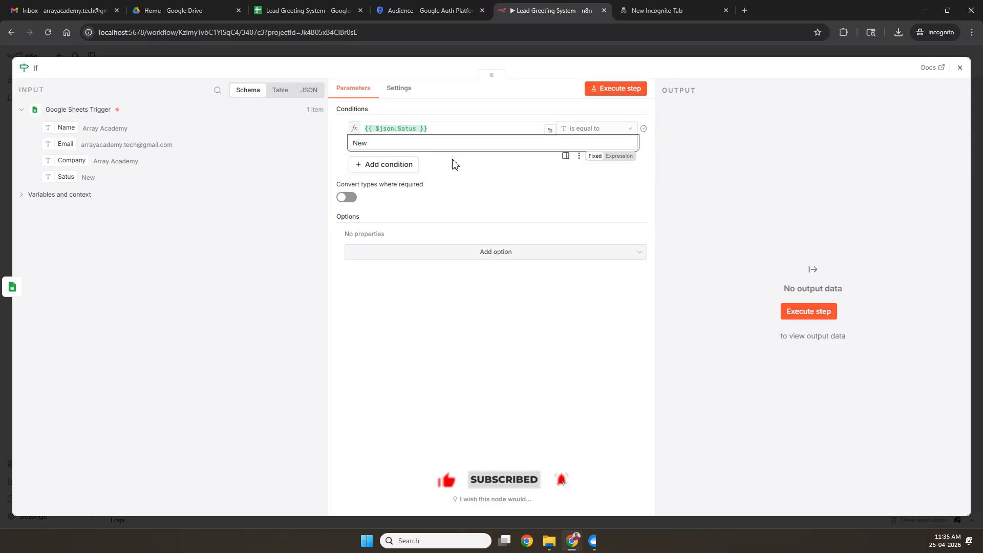
left_click(458, 173)
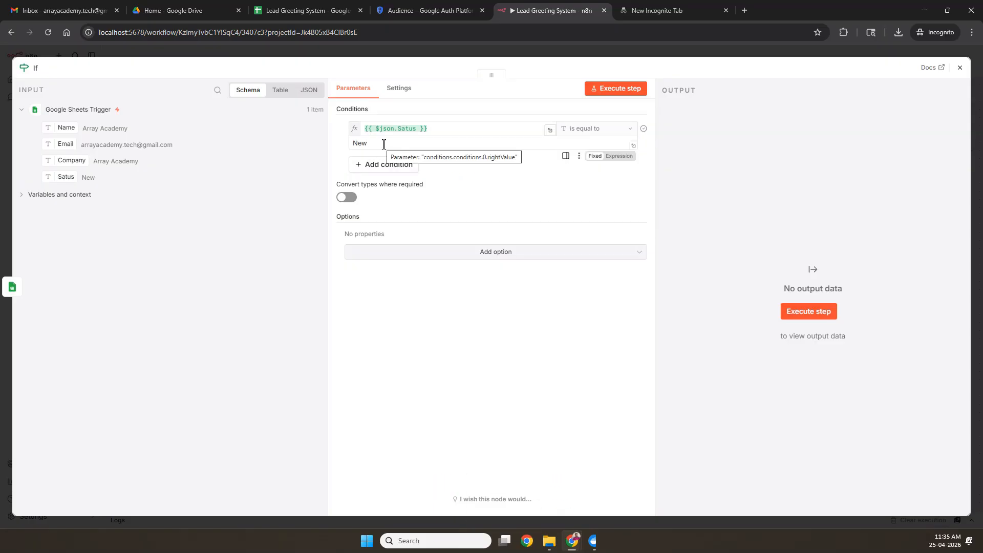
left_click(621, 93)
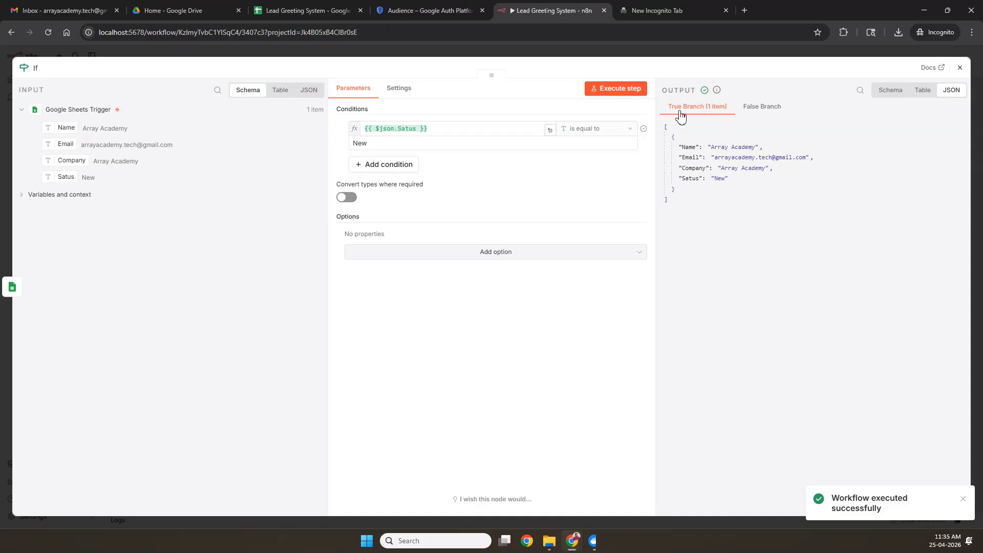
Step: Confirm the Array Academy row lands in the True branch and False is empty, then close the node
left_click(758, 109)
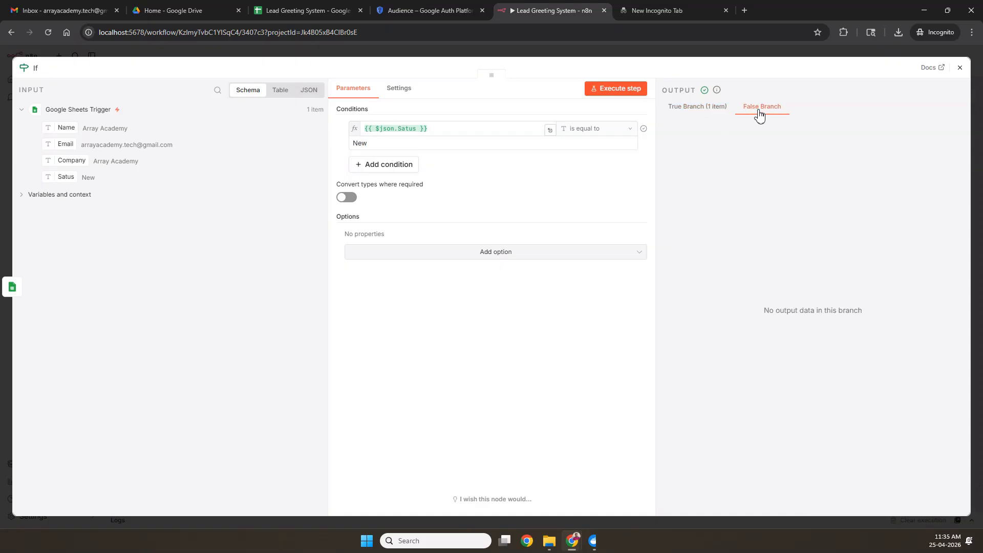
left_click(723, 108)
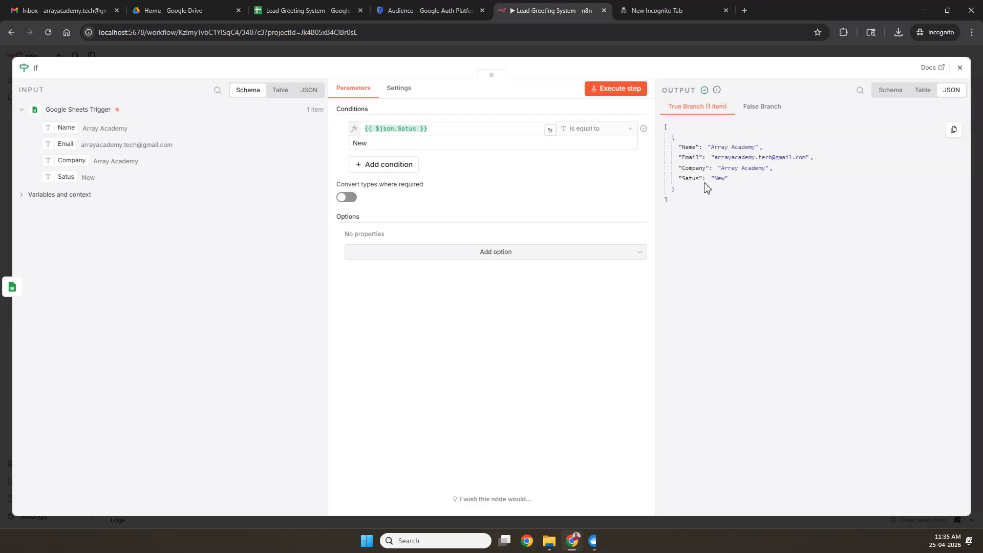
left_click_drag(677, 181, 746, 189)
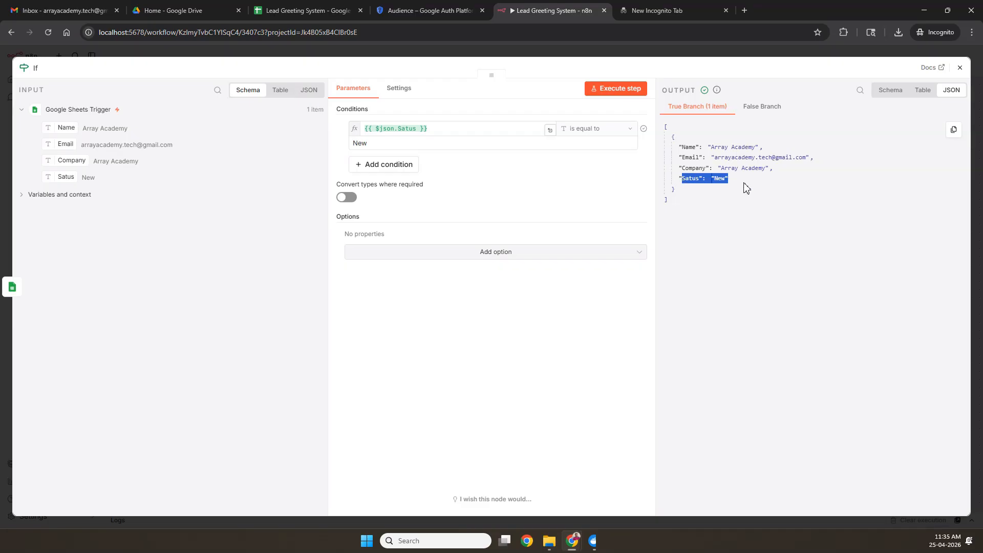
left_click(714, 181)
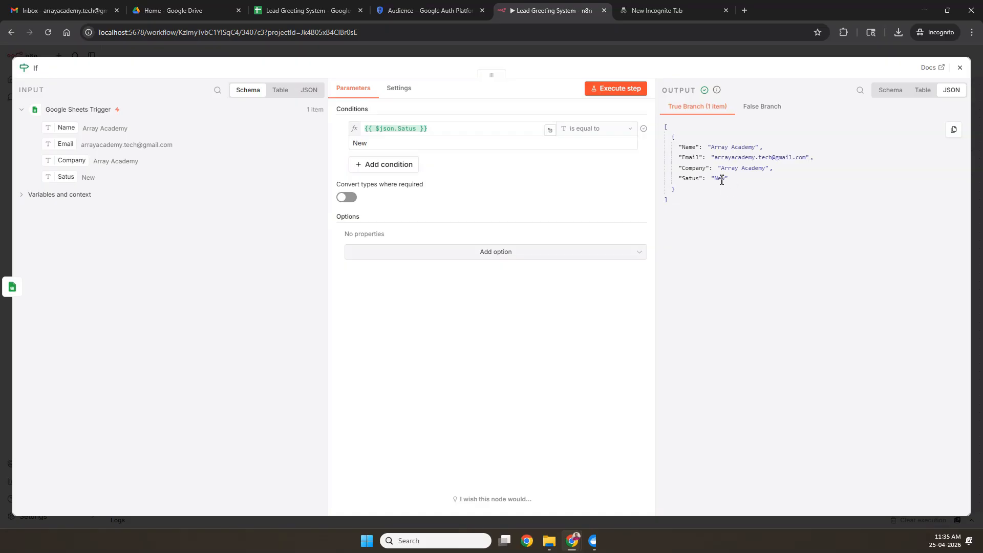
left_click(768, 119)
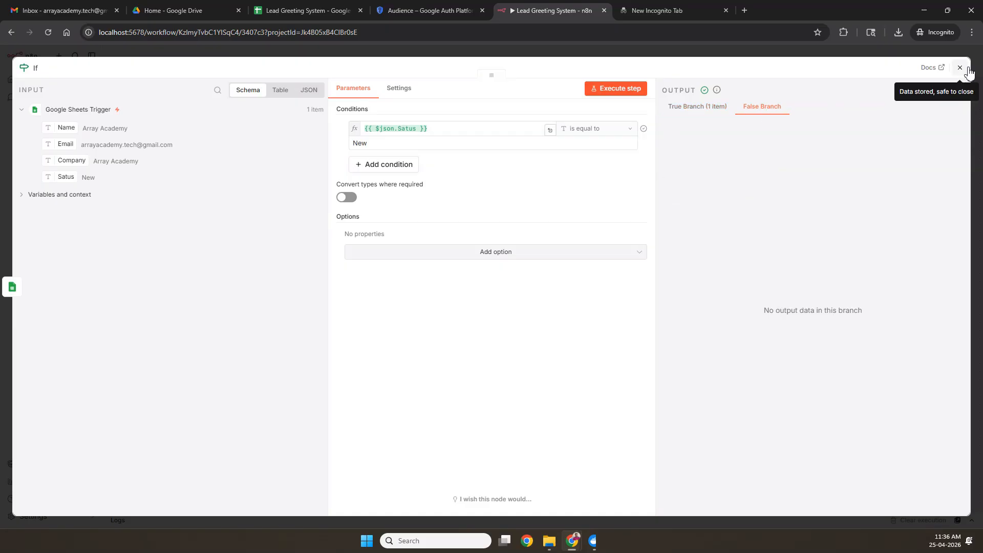
left_click(960, 68)
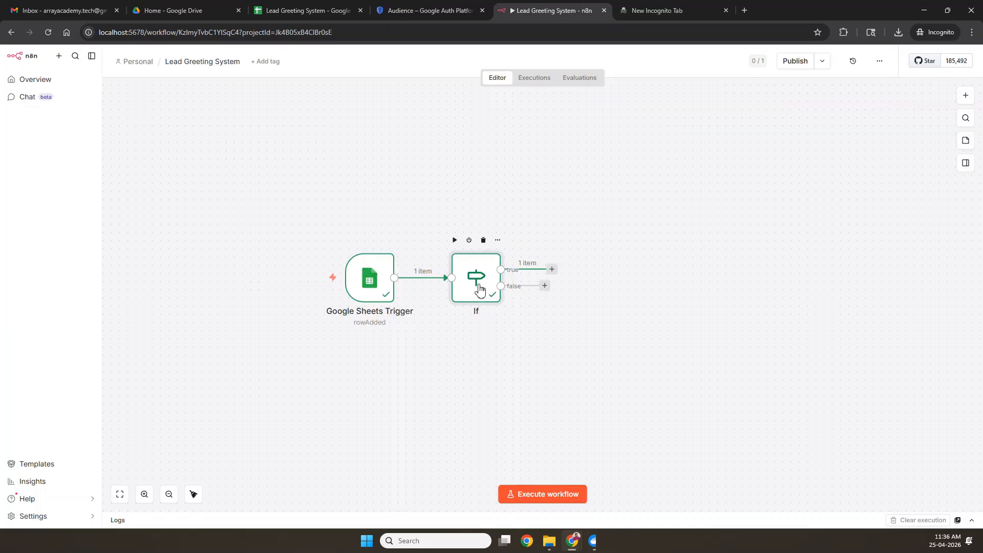
Step: Attach a No Operation, do nothing node to the If node's false branch
left_click(545, 286)
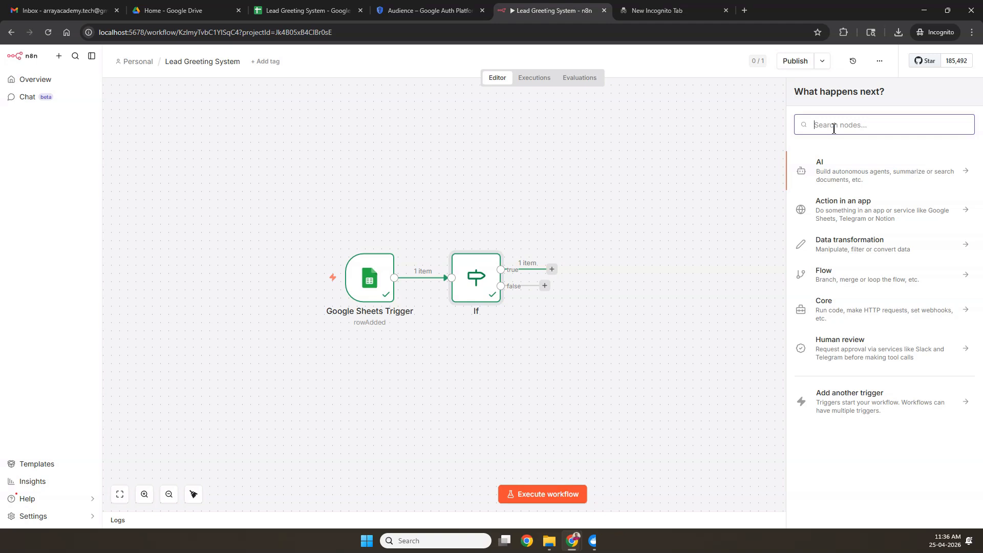
type("no op")
left_click(847, 173)
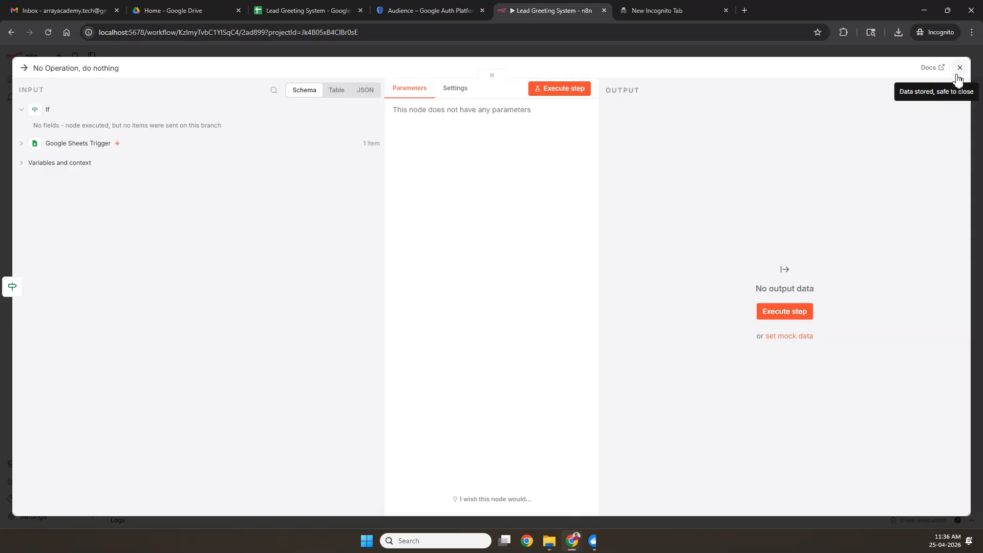
Step: Move the No Operation node lower and add a Gmail 'Send a message' node on the true branch
left_click(962, 67)
left_click_drag(574, 333, 572, 419)
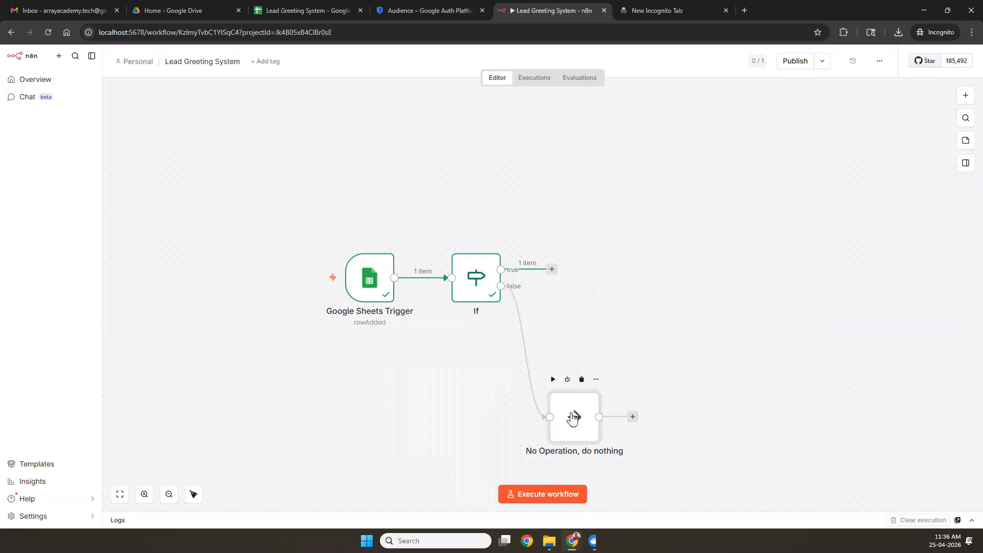
left_click(552, 270)
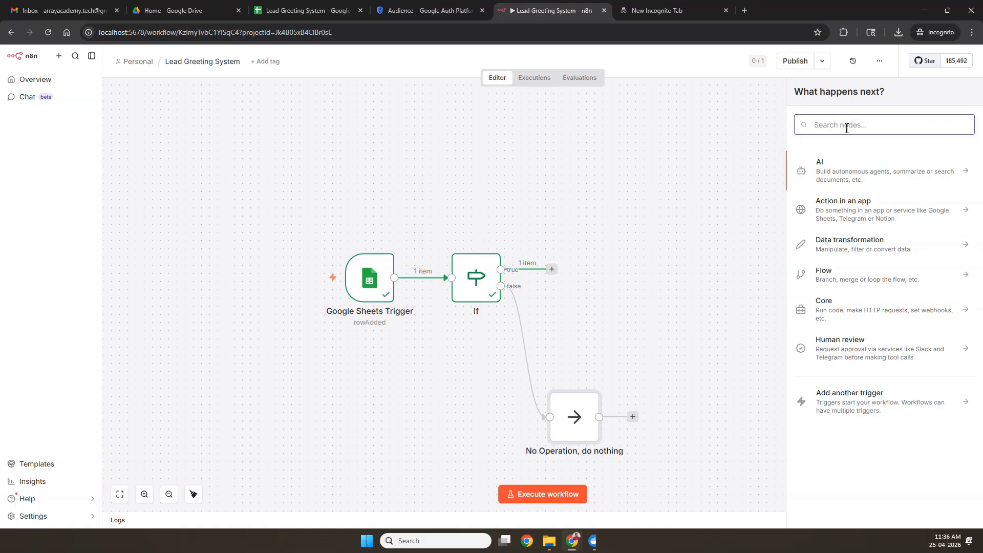
type("gna")
key("BackSpace")
key("BackSpace")
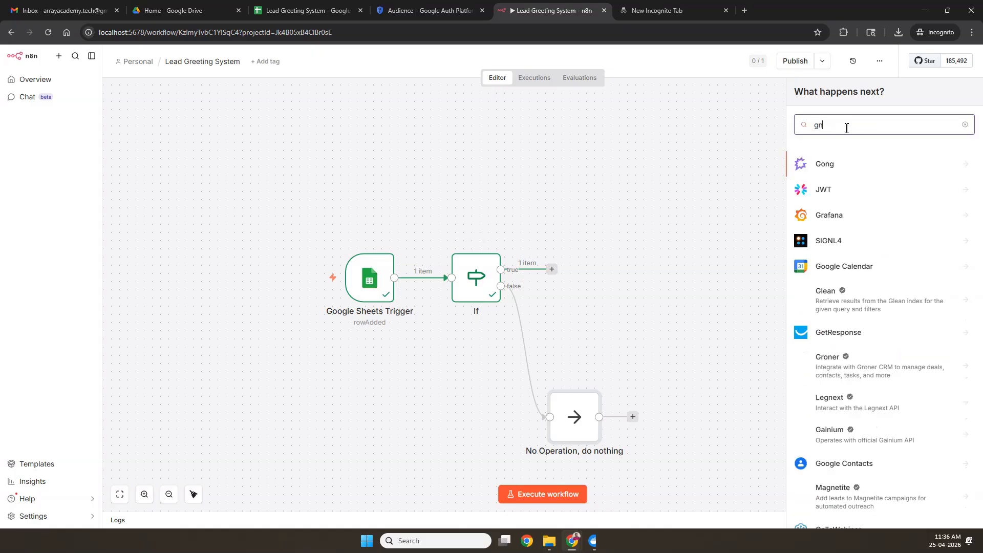
type("mail")
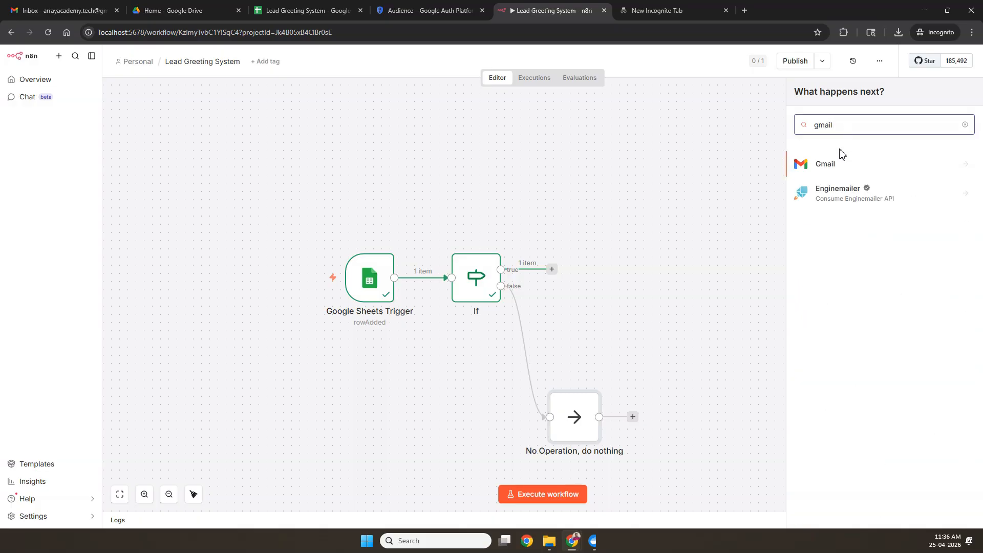
left_click(834, 165)
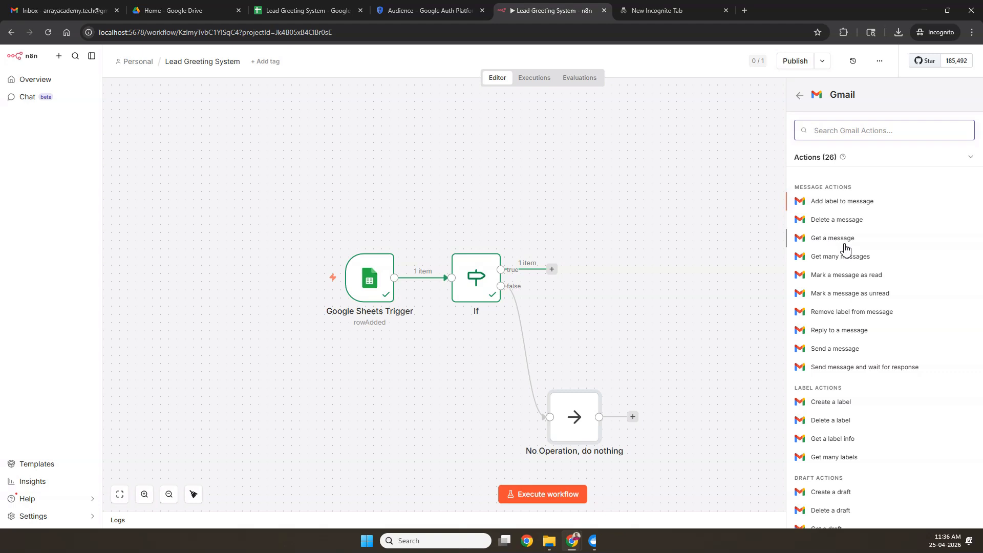
left_click(845, 351)
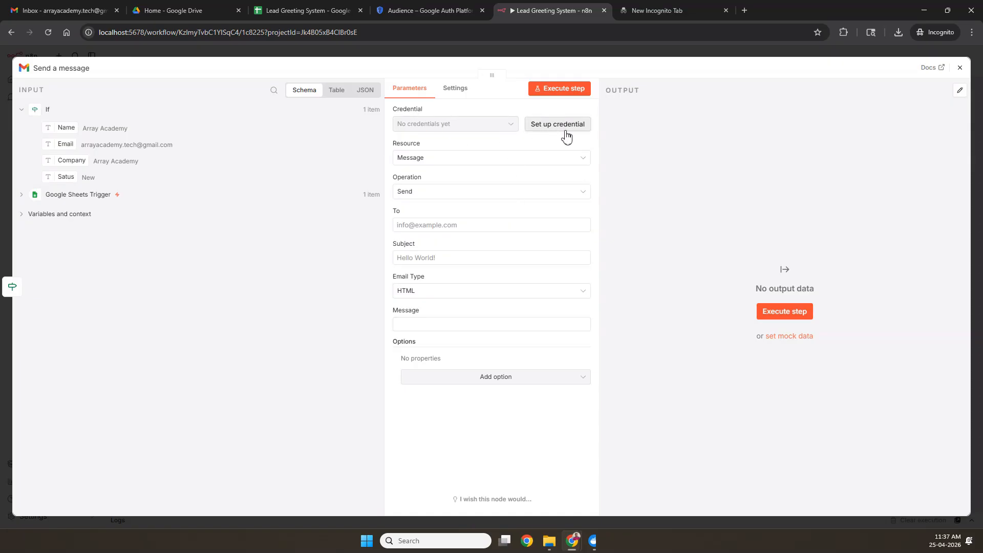
Step: In Google Cloud Console, go from the OAuth pages to the APIs & Services Library
left_click(408, 11)
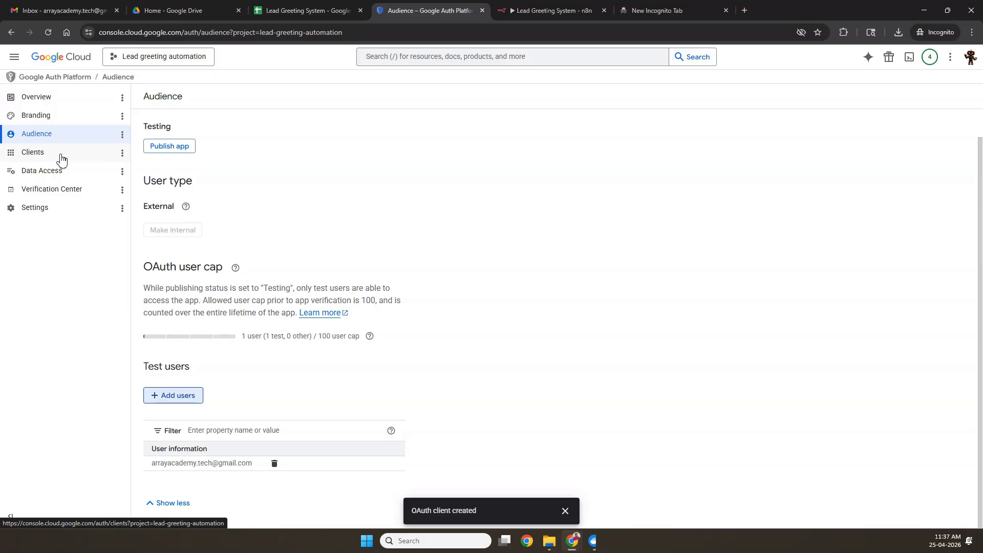
left_click(106, 154)
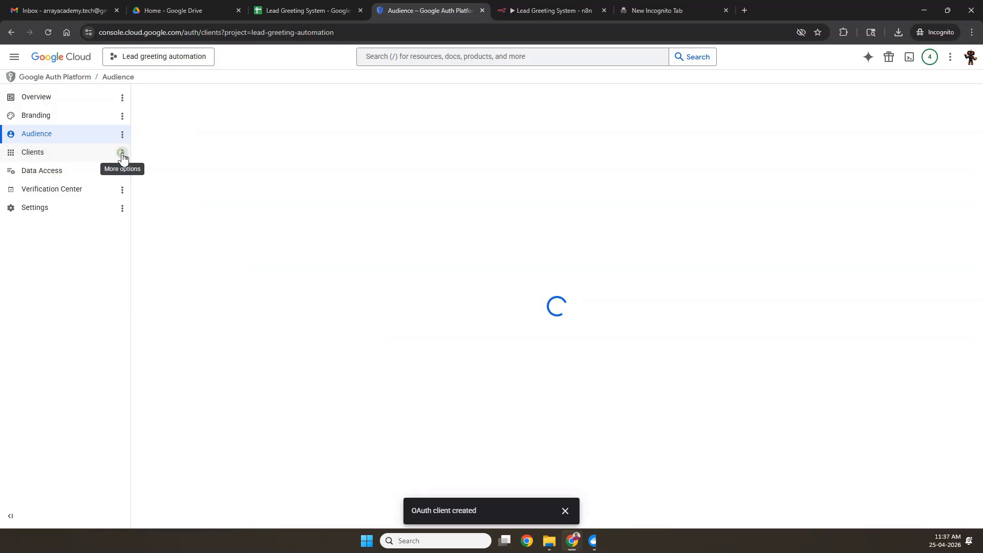
left_click(123, 153)
left_click(44, 97)
left_click(14, 57)
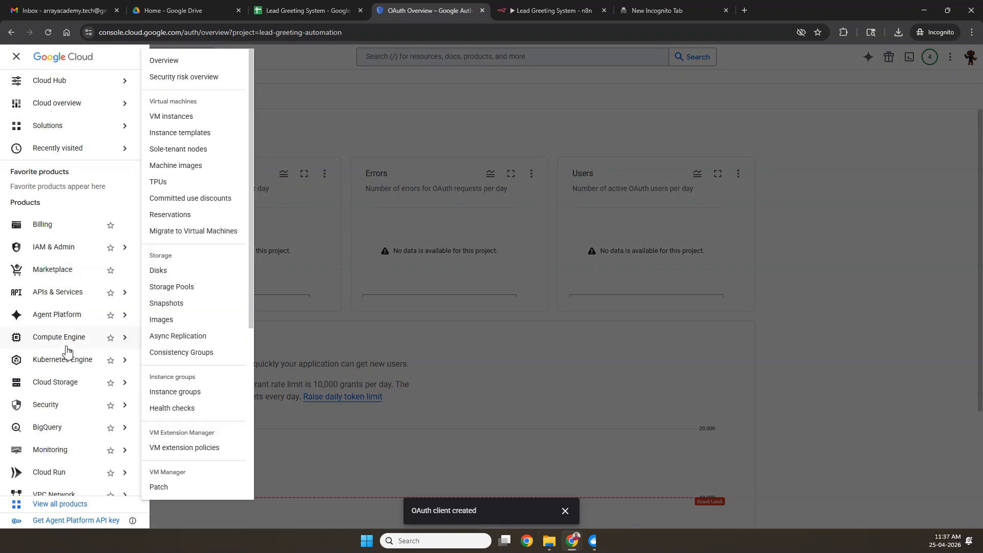
mouse_move(73, 302)
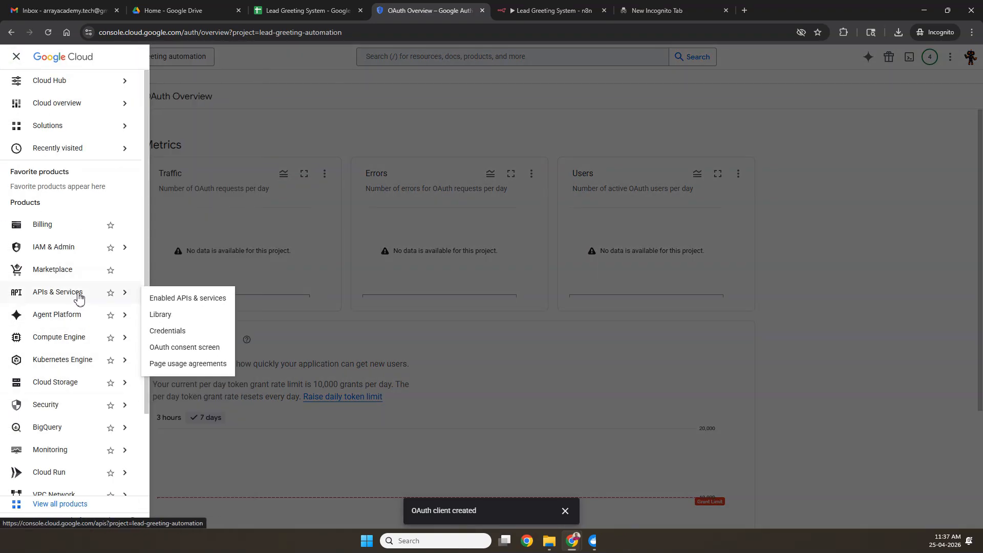
left_click(162, 313)
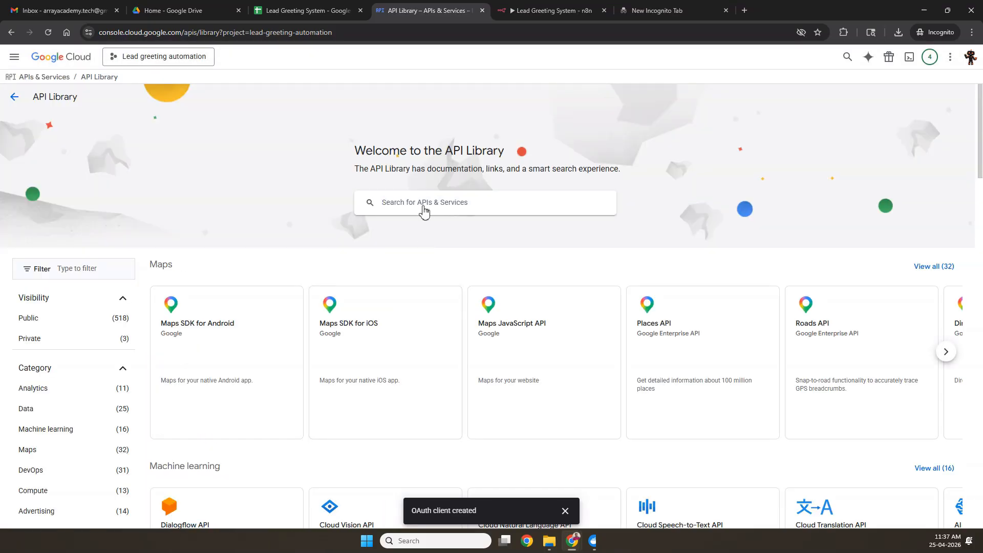
Step: Search for the Gmail API, enable it for the project, and return to n8n
left_click(424, 204)
type("gmail")
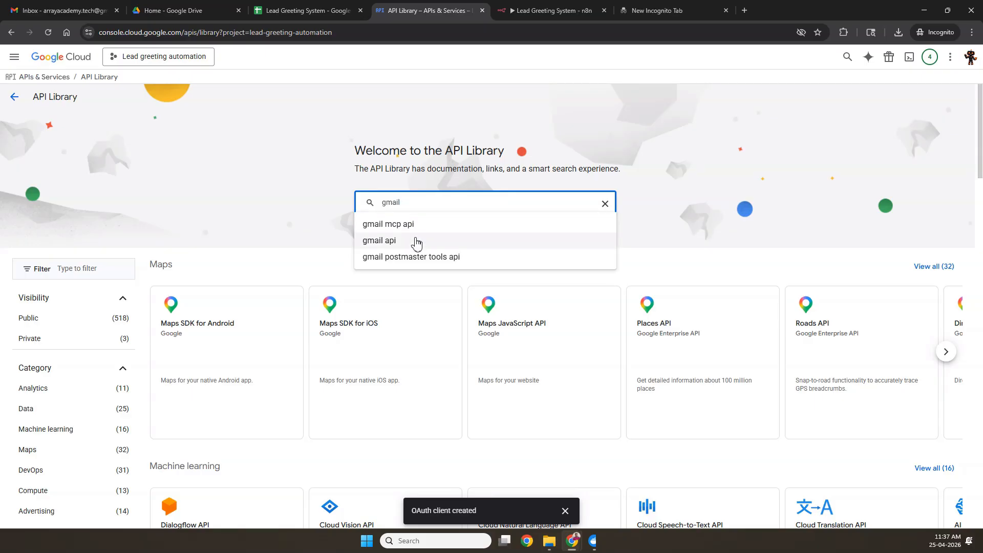
left_click(417, 241)
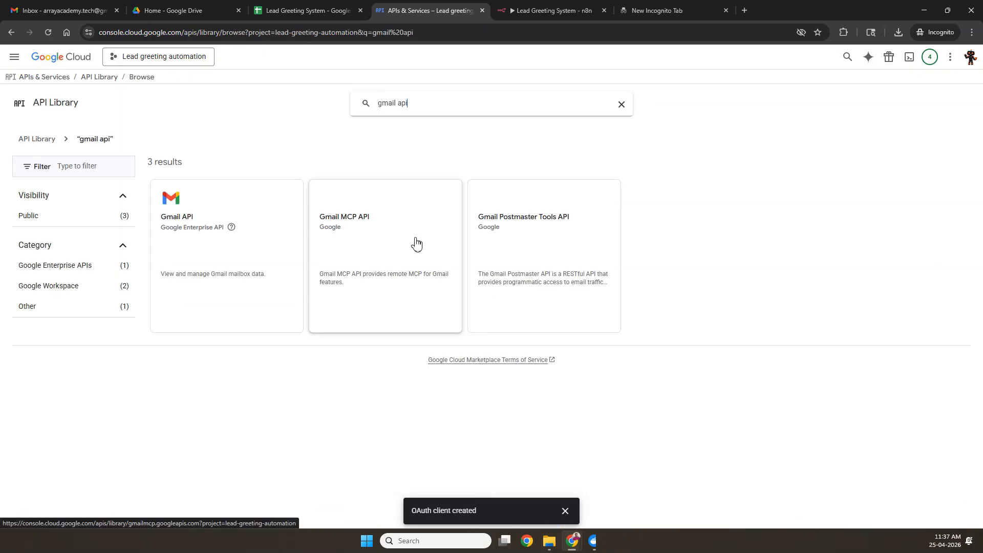
left_click(183, 225)
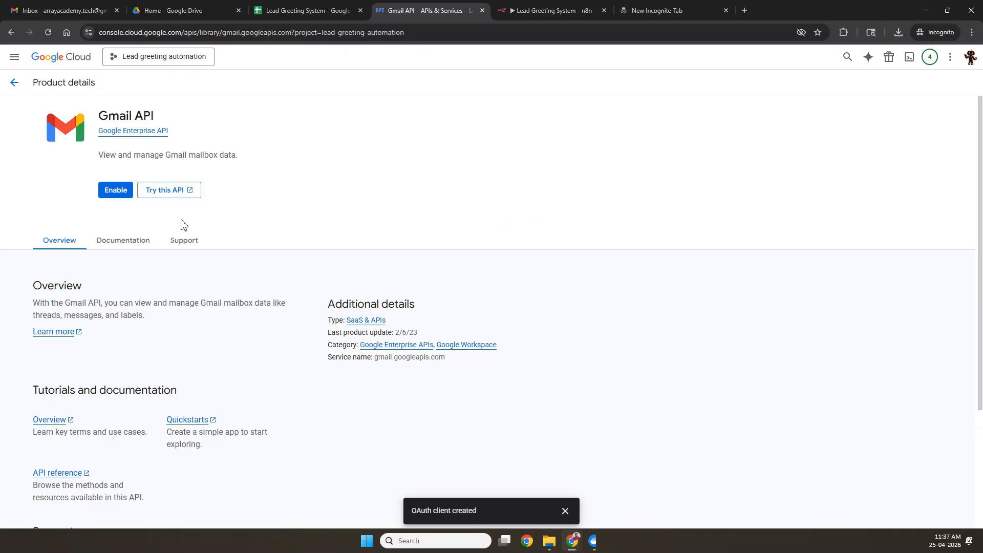
left_click(116, 191)
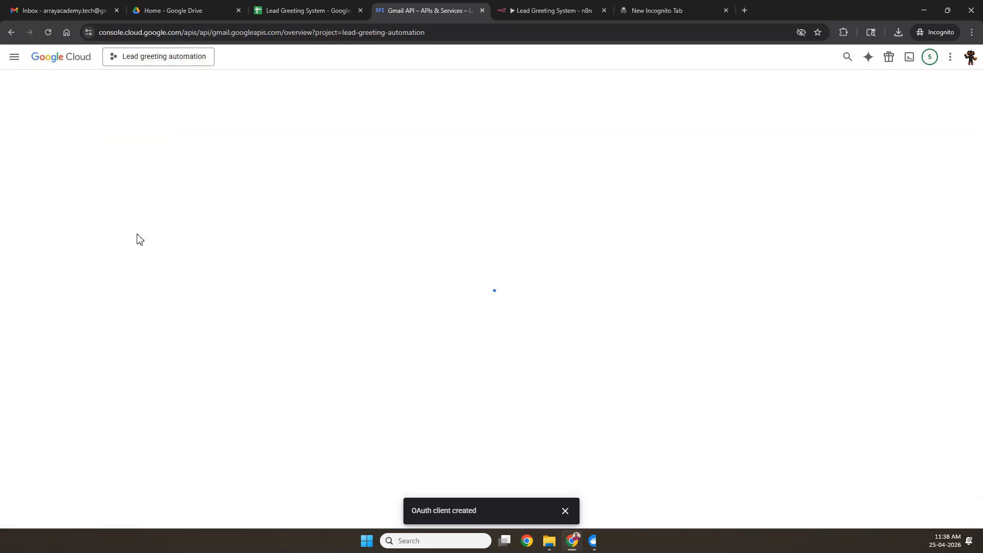
left_click(553, 11)
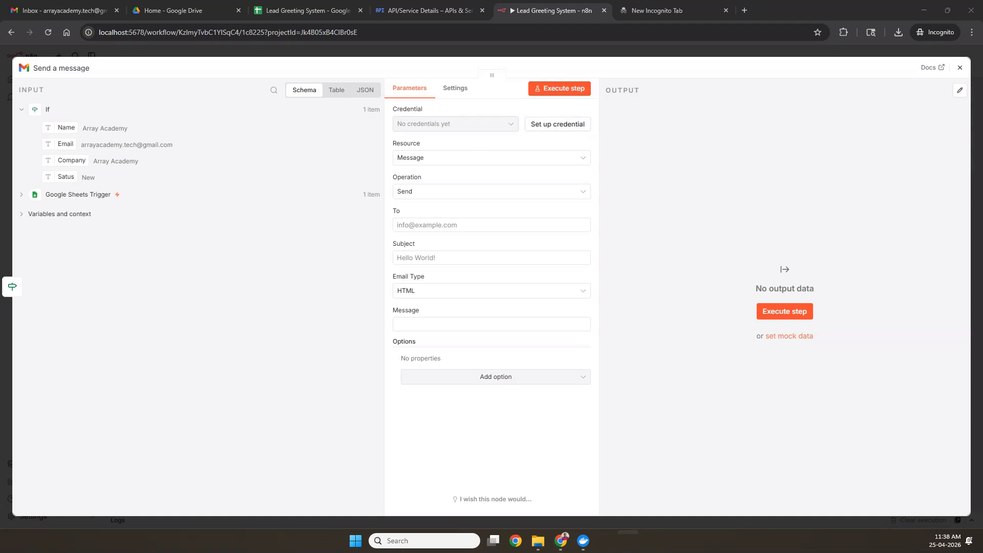
Step: Create a Gmail credential by pasting the OAuth Client ID and Client Secret
left_click(564, 125)
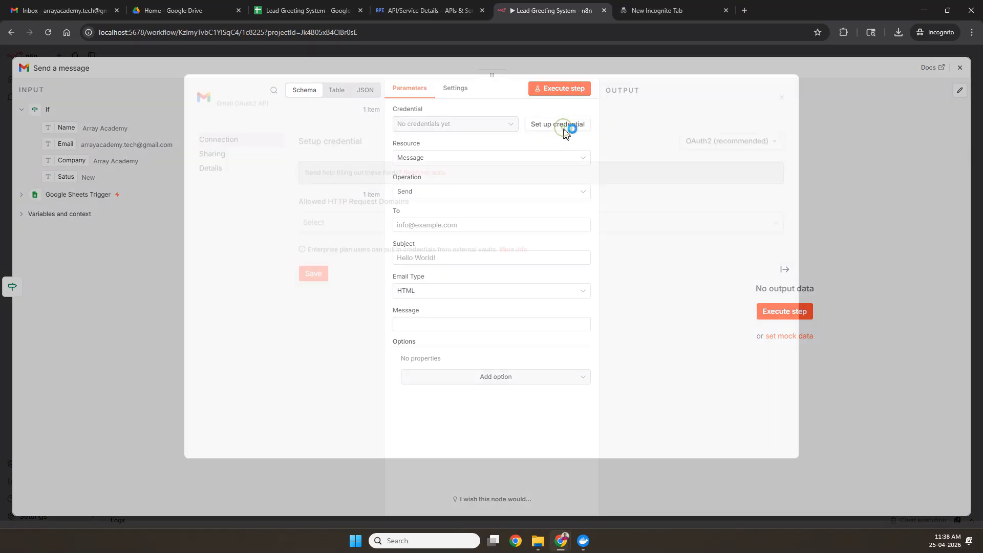
left_click(348, 290)
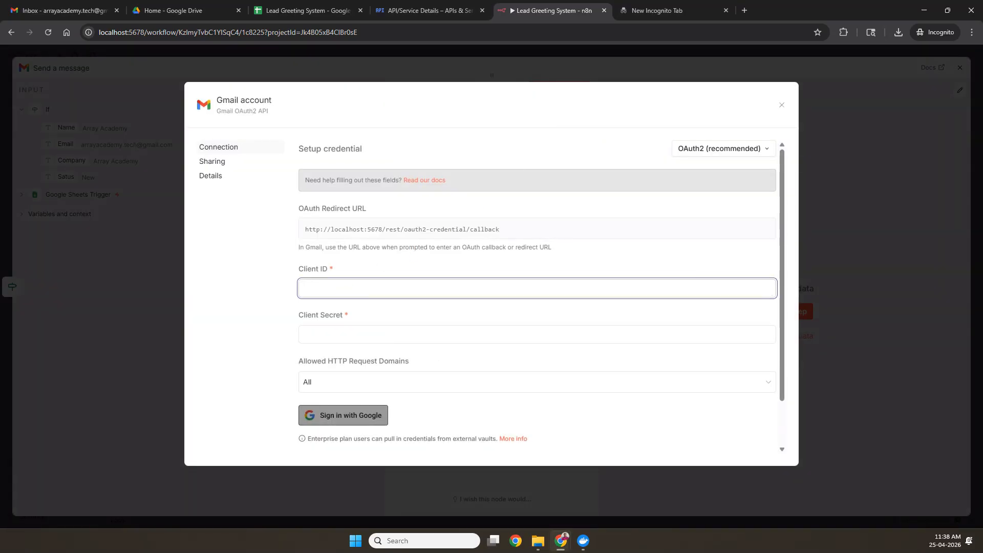
key("ctrl+v")
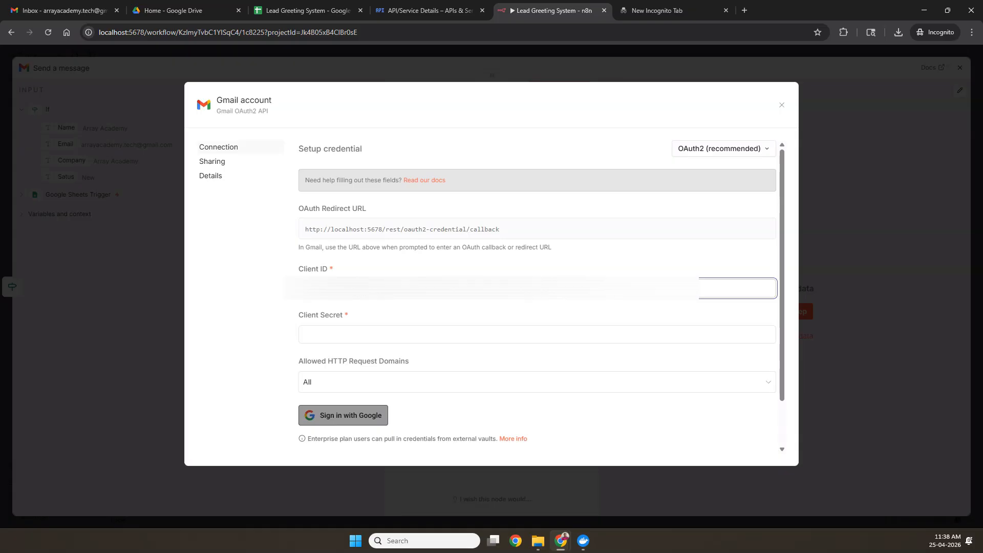
key("alt+Tab")
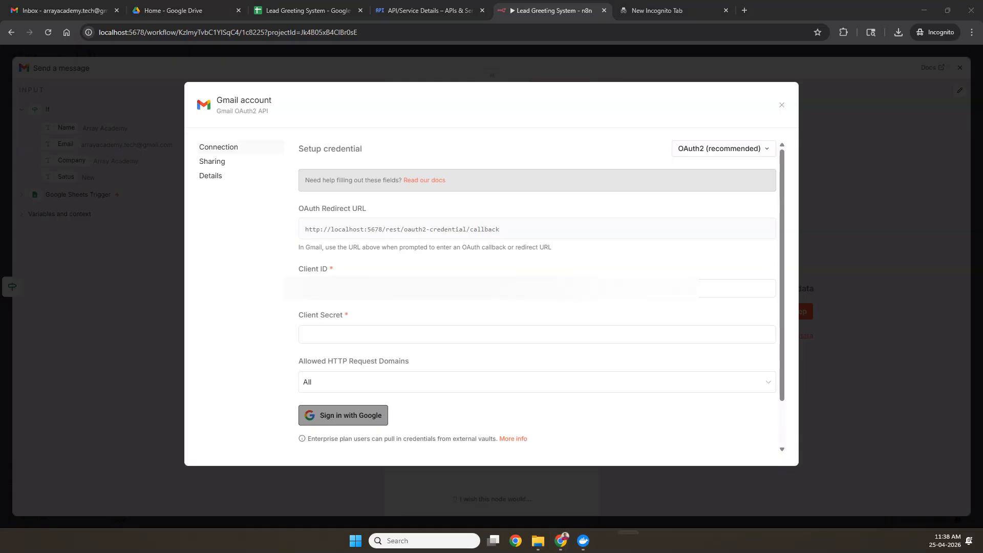
left_click(320, 334)
key("ctrl+v")
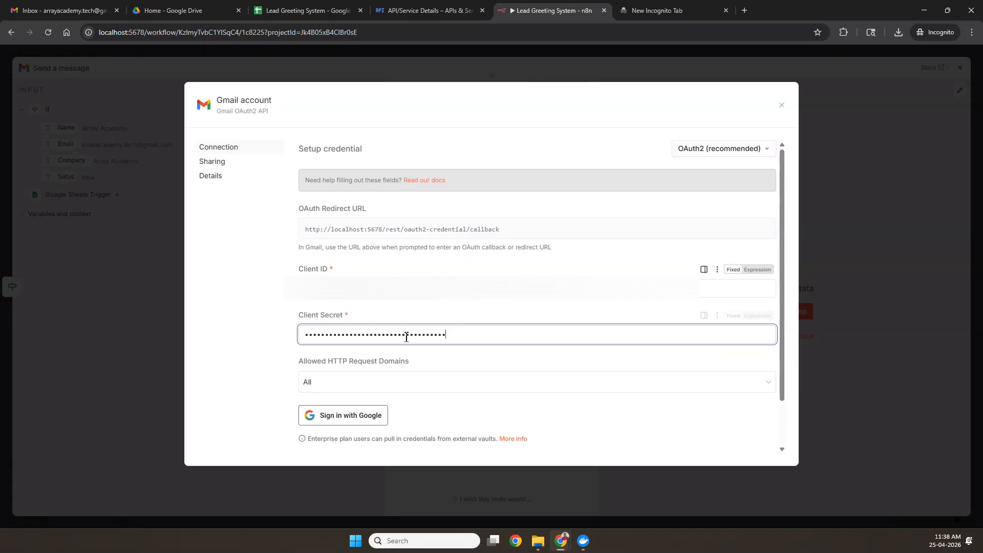
Step: Sign in with Google, grant all requested Gmail permissions, and close the credential dialog
left_click(351, 422)
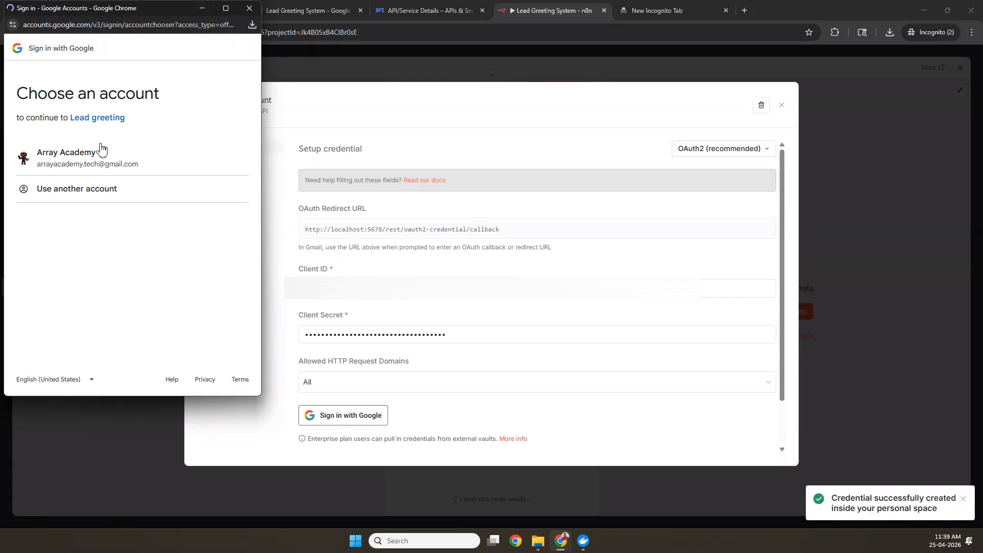
left_click(88, 160)
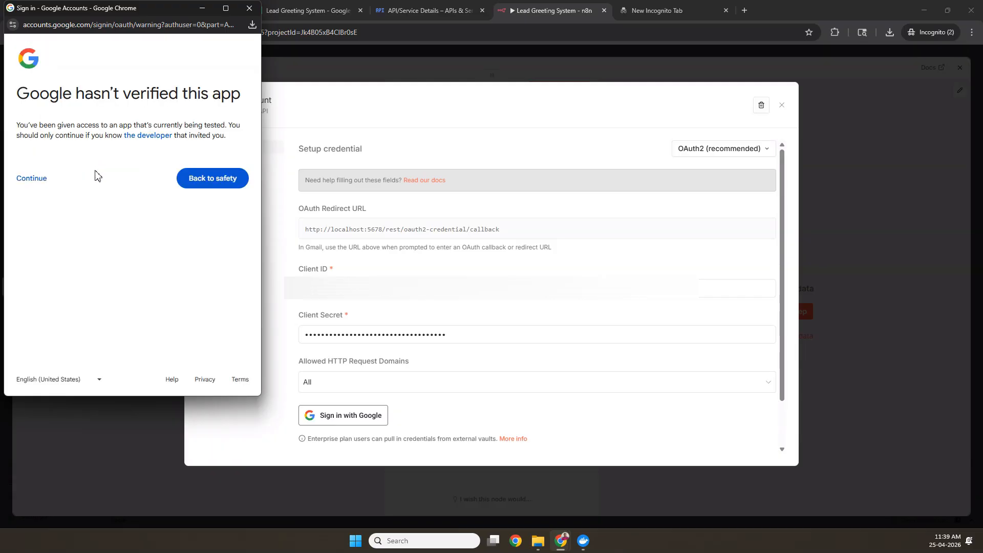
left_click(34, 185)
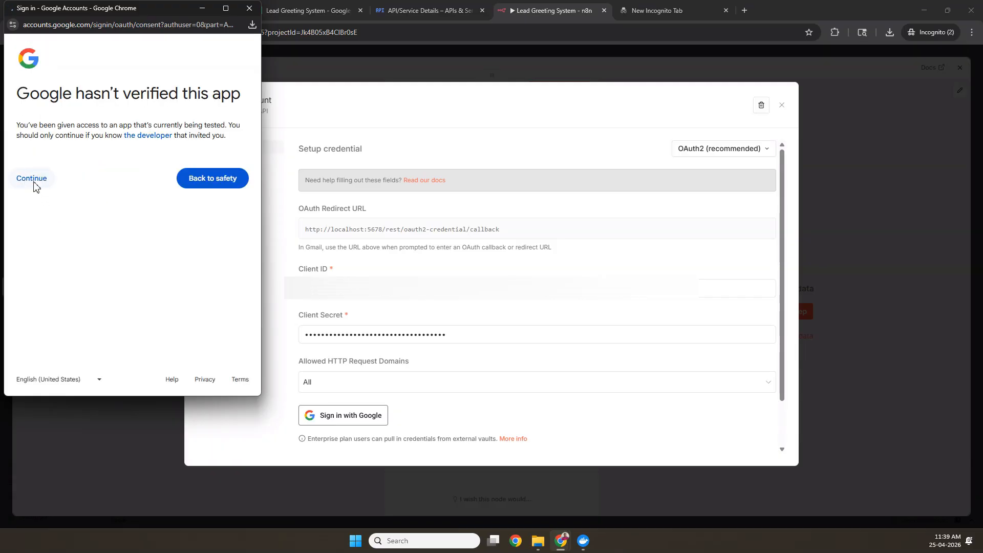
left_click(52, 202)
scroll(101, 210, "down", 5)
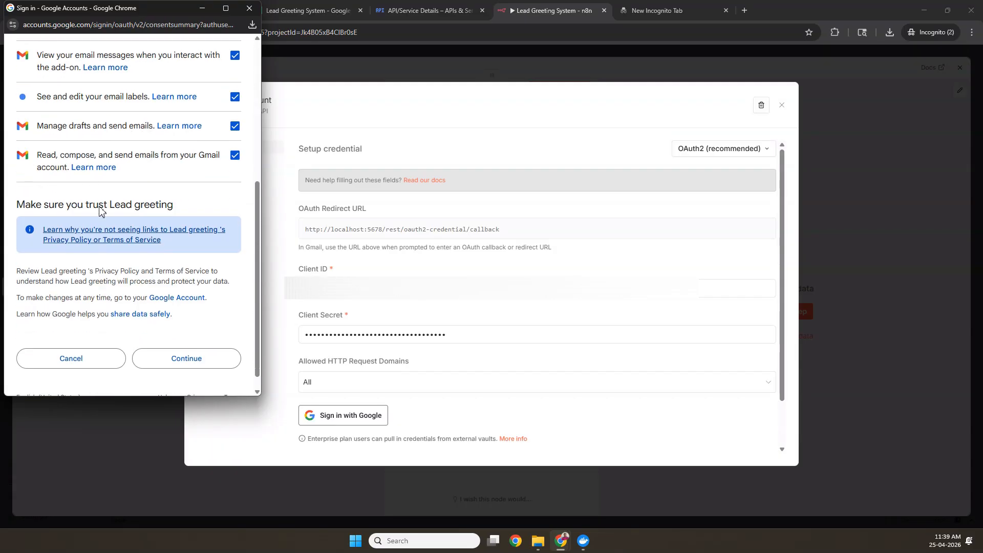
left_click(185, 350)
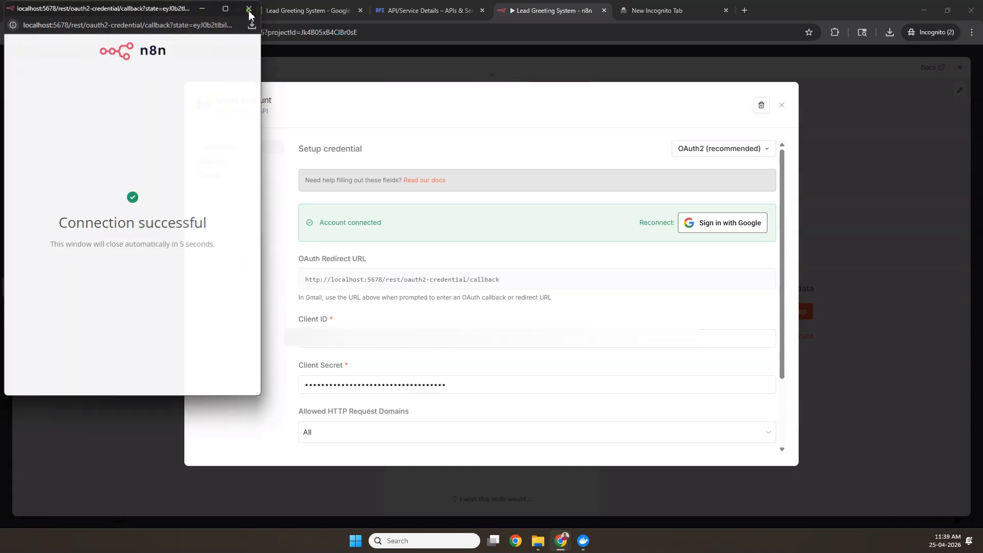
left_click(782, 106)
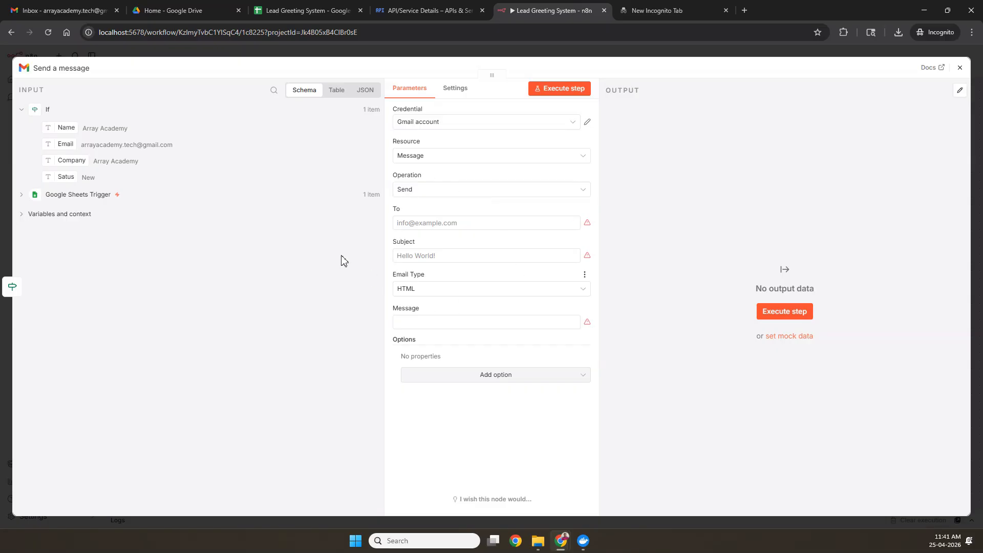
Step: Set the email recipient to the row's {{ $json.Email }} value
left_click(421, 223)
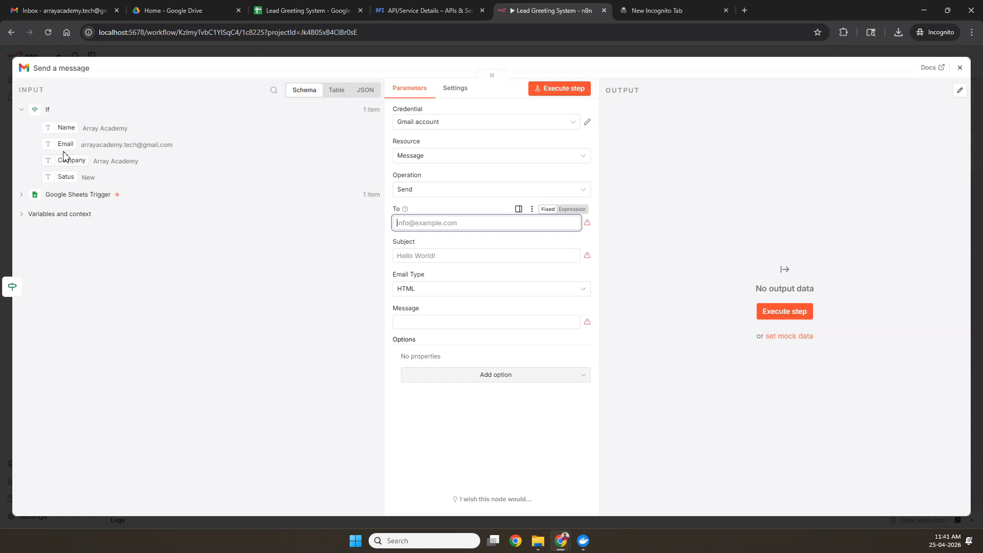
left_click_drag(64, 146, 415, 232)
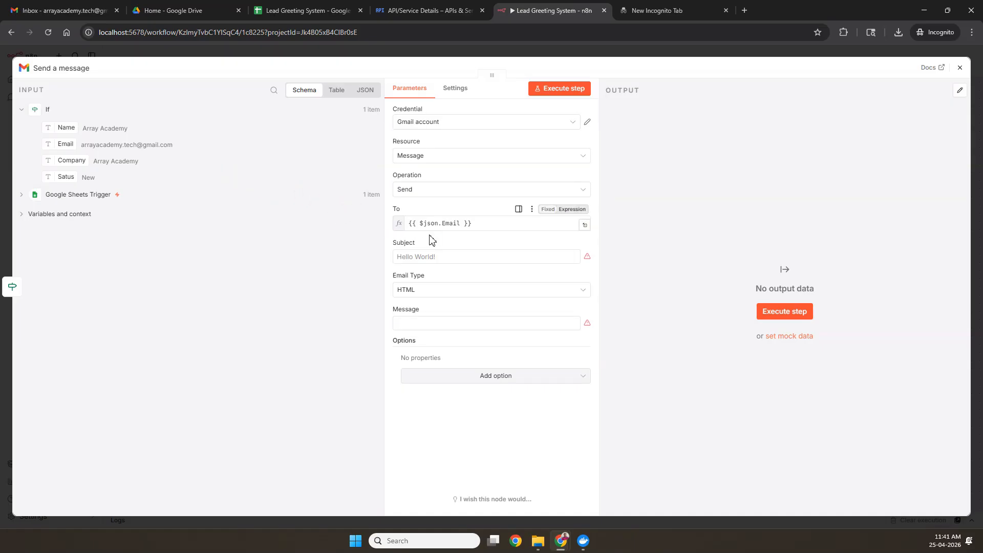
left_click(341, 252)
Step: Set the subject to 'Hi {{ $json.Name }}, Welcome to our Network!'
left_click(415, 267)
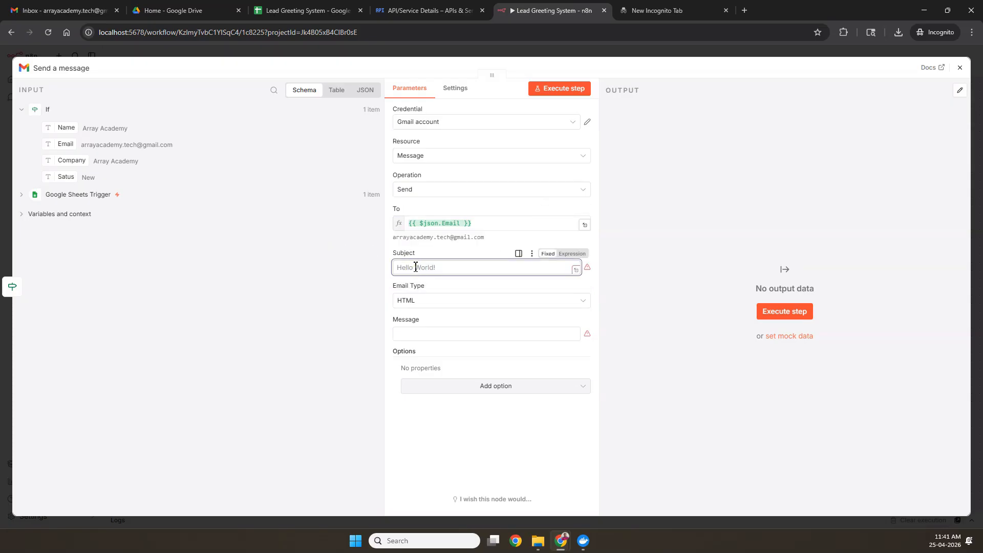
type("Hi")
left_click_drag(63, 127, 439, 271)
left_click(421, 269)
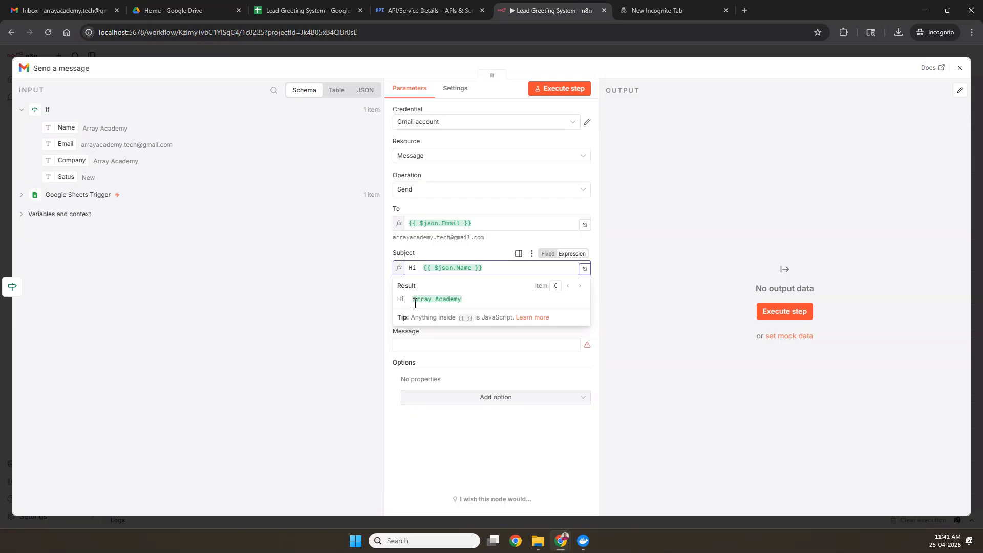
key("BackSpace")
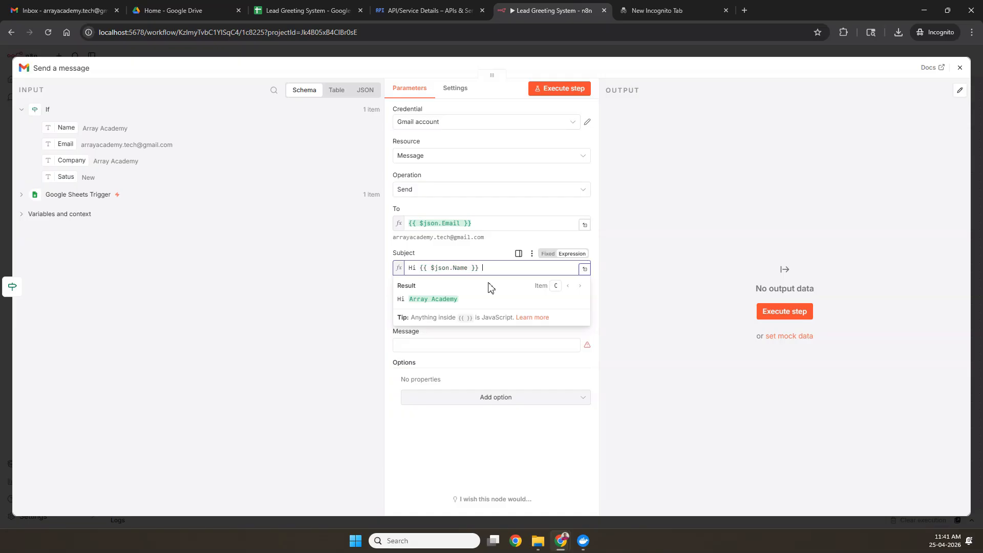
key("BackSpace")
type(", Welcome to our Network!")
left_click(623, 303)
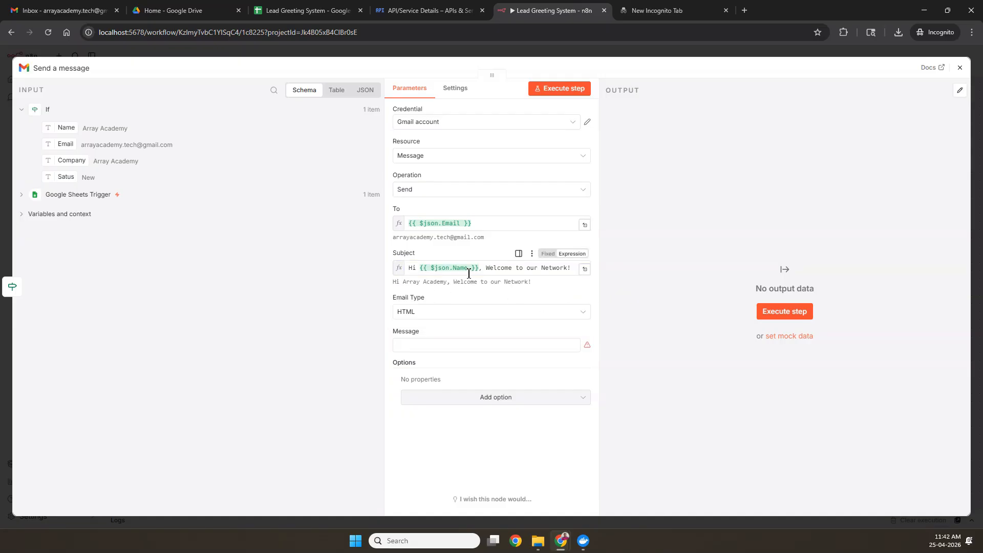
Step: Check the resolved subject preview and expand the empty Message field into a larger editor
left_click_drag(392, 282, 533, 287)
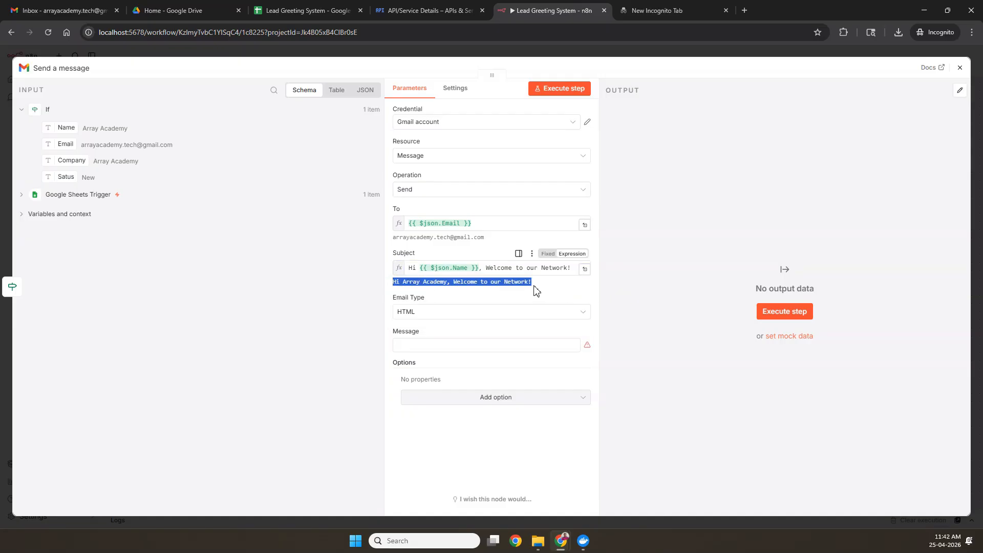
left_click(533, 287)
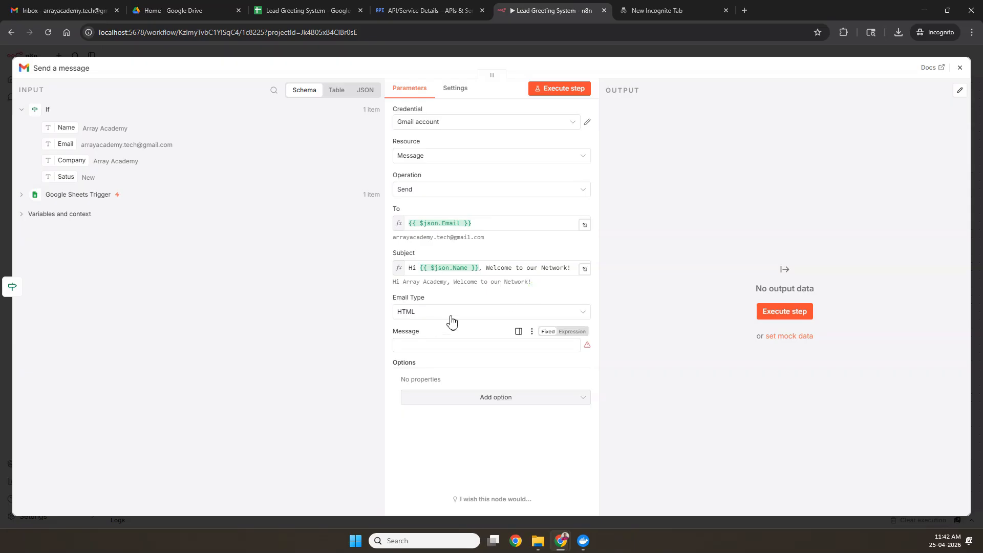
left_click(444, 344)
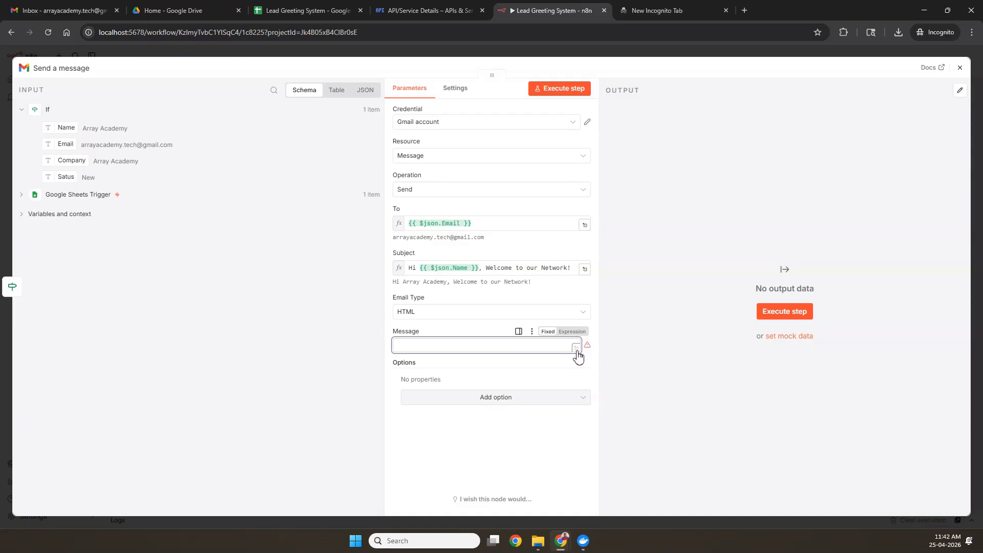
left_click(577, 348)
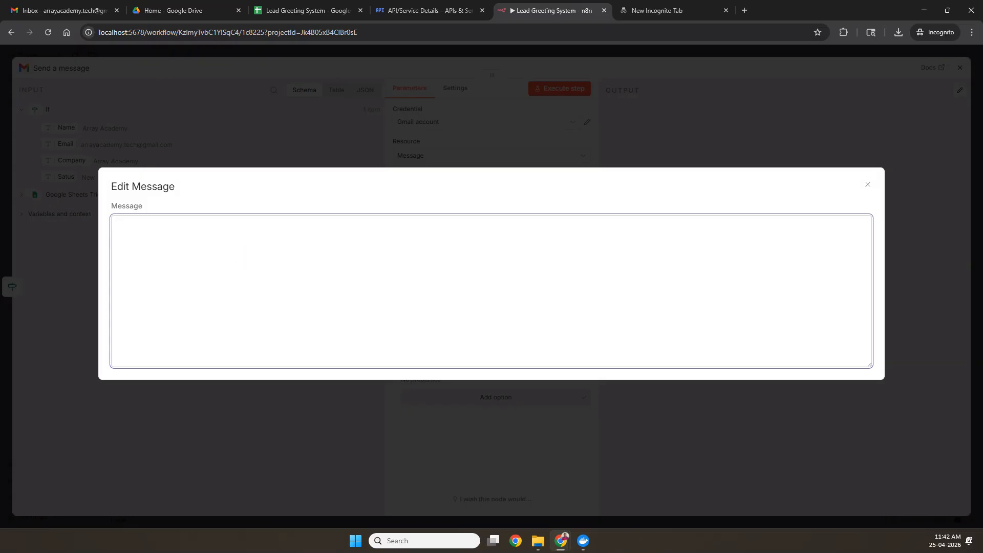
Step: Paste the prepared HTML greeting into the Message field
key("alt+Tab")
left_click(172, 238)
key("ctrl+v")
key("Escape")
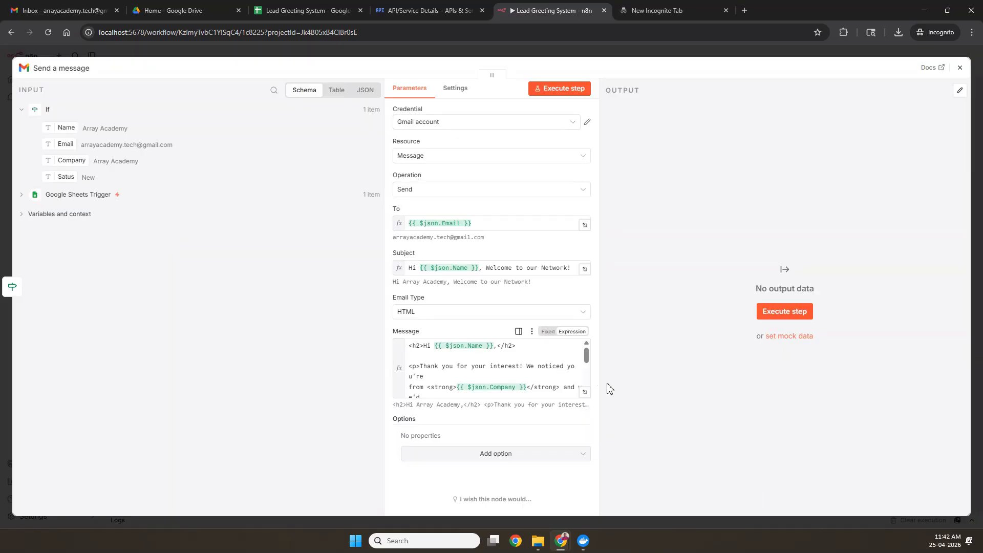
Step: Open the message in the full expression editor and check the lead's name resolves
left_click(584, 394)
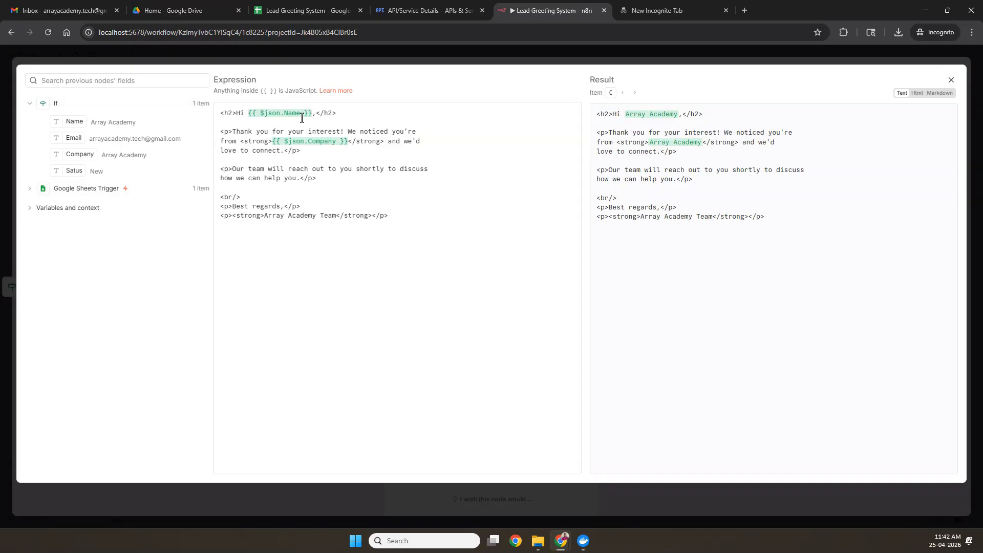
left_click_drag(622, 118, 676, 124)
left_click(676, 124)
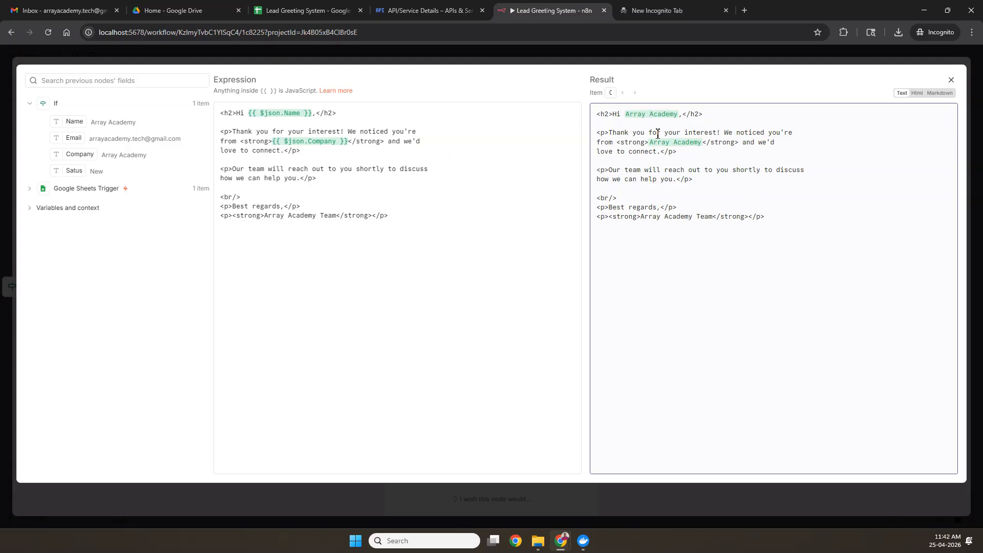
Step: Compare the message result in the Html, Text and Markdown views
left_click(916, 92)
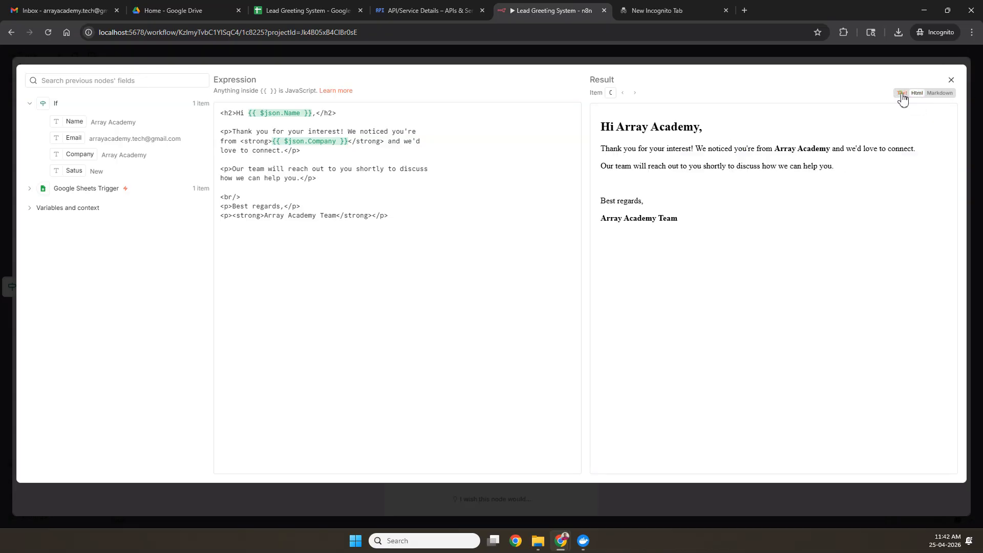
left_click(901, 93)
left_click(917, 93)
left_click_drag(600, 127, 685, 220)
left_click(686, 219)
left_click(940, 93)
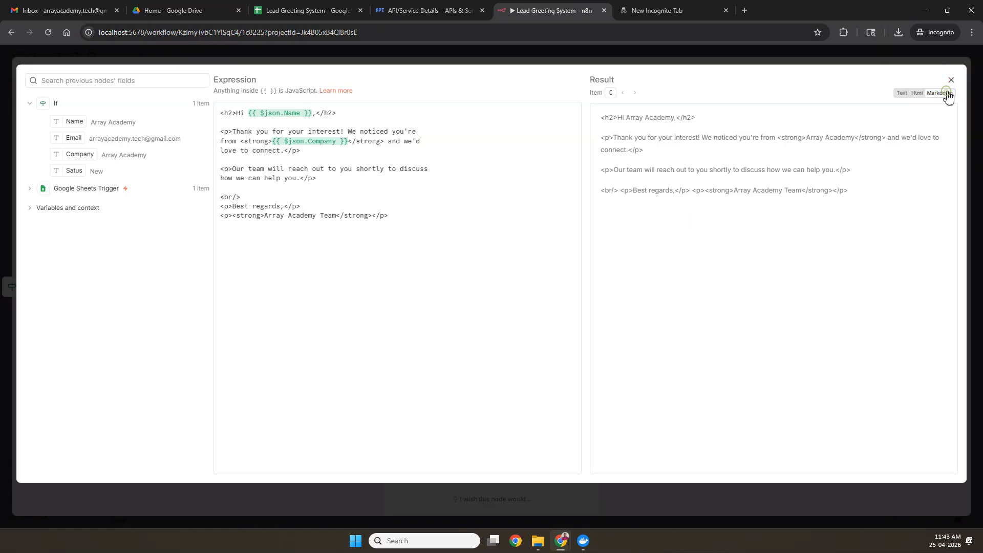
left_click(916, 94)
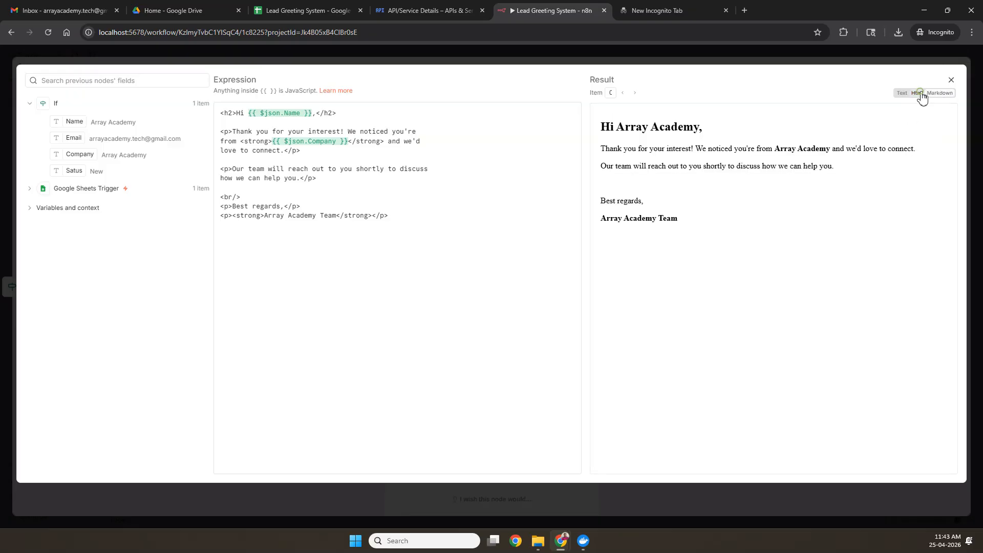
Step: Execute the Gmail Send a message step and confirm the output carries the SENT label
left_click(951, 80)
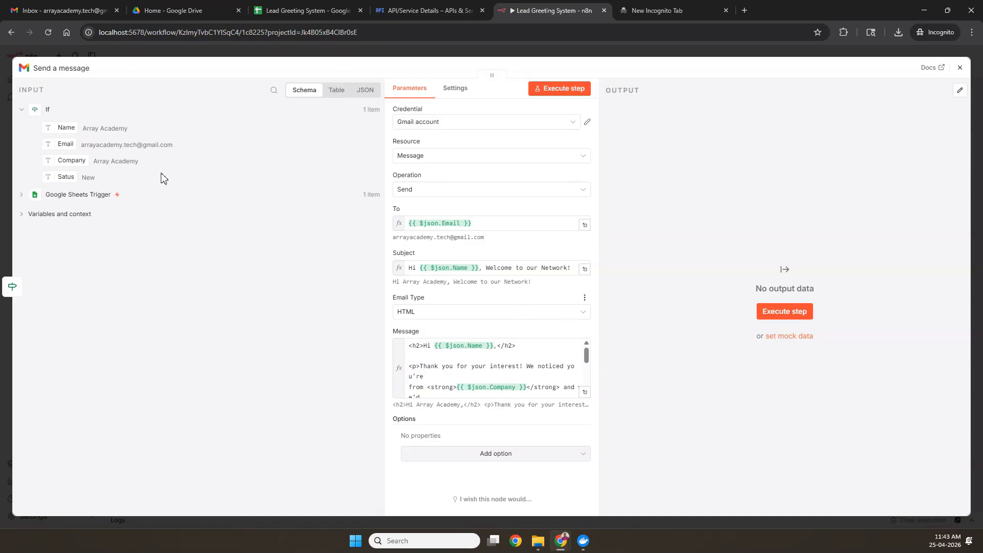
left_click(563, 88)
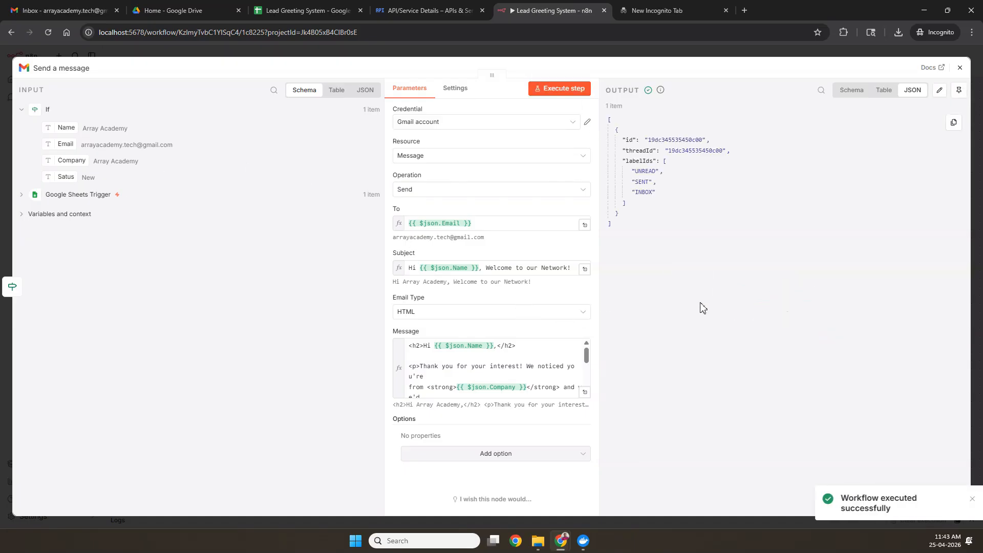
left_click_drag(635, 182, 652, 184)
left_click(655, 198)
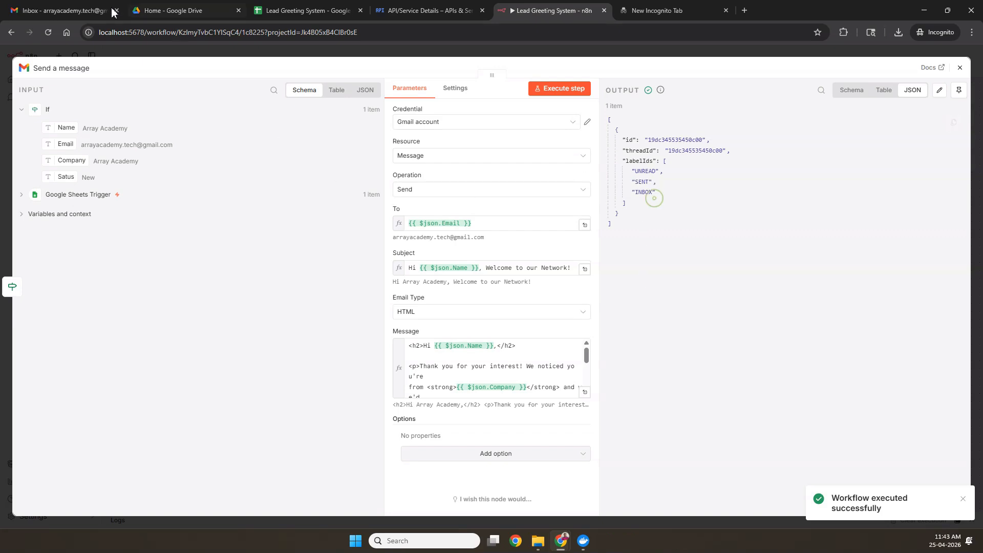
left_click(64, 11)
Step: Refresh Gmail and read the received 'Hi Array Academy, Welcome to our Network!' email
left_click(176, 93)
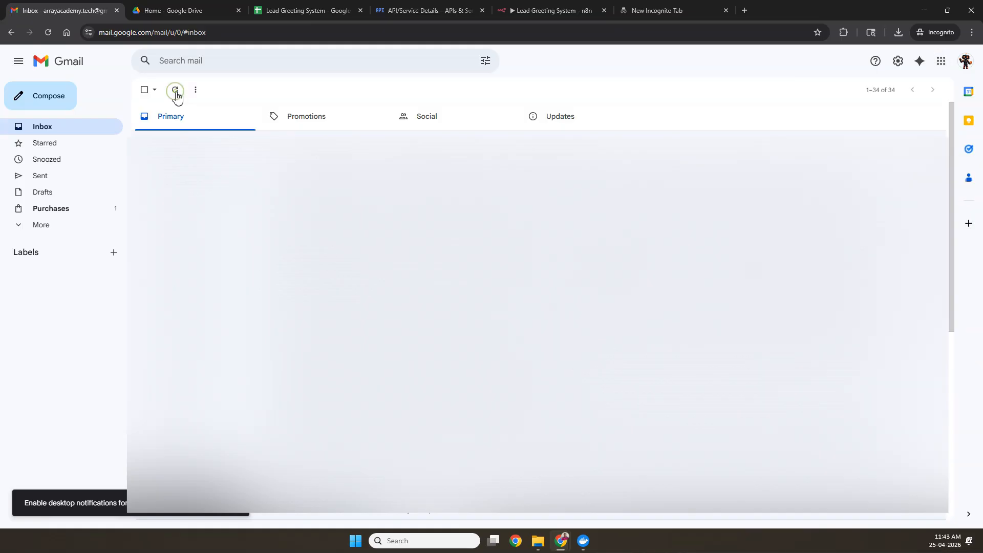
left_click(210, 141)
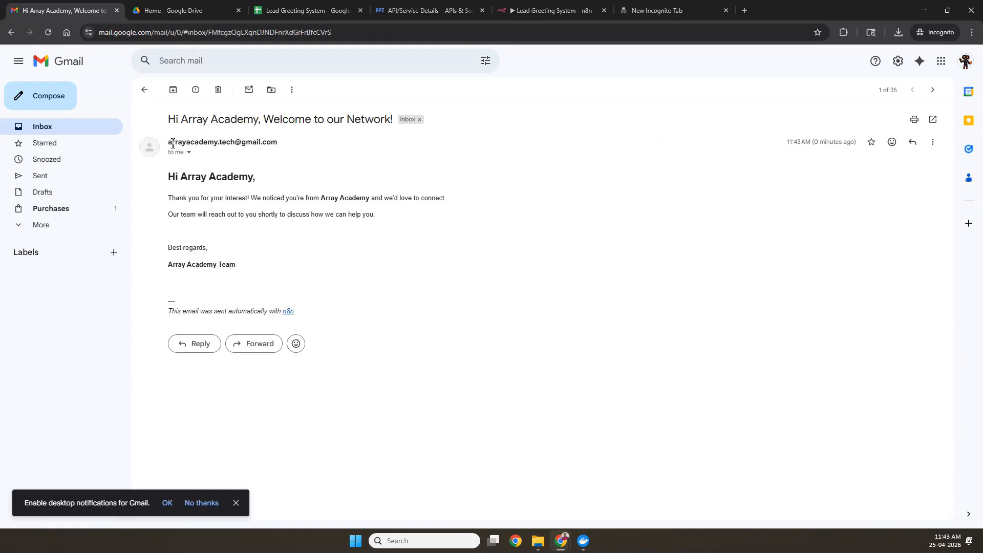
left_click_drag(169, 177, 288, 260)
left_click(289, 259)
mouse_move(533, 14)
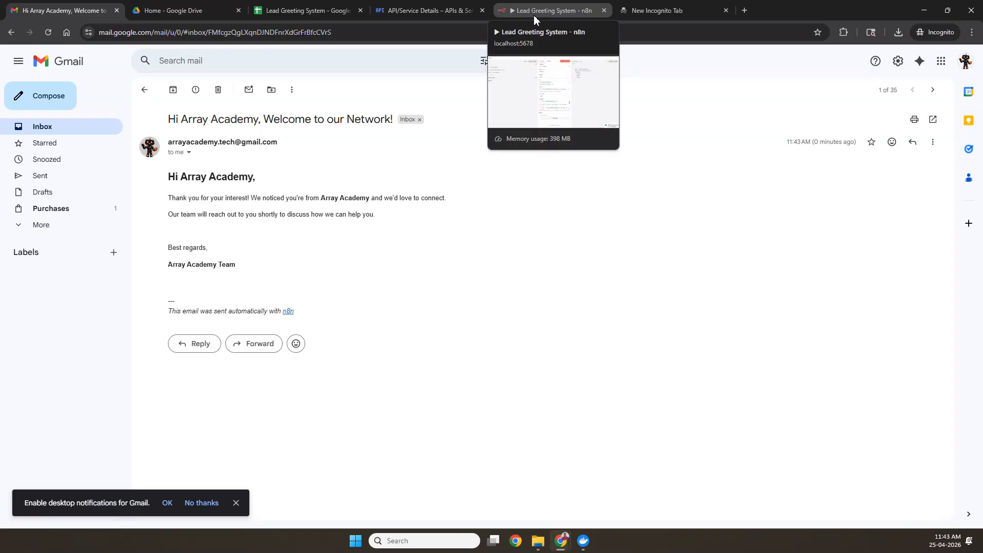
left_click(533, 14)
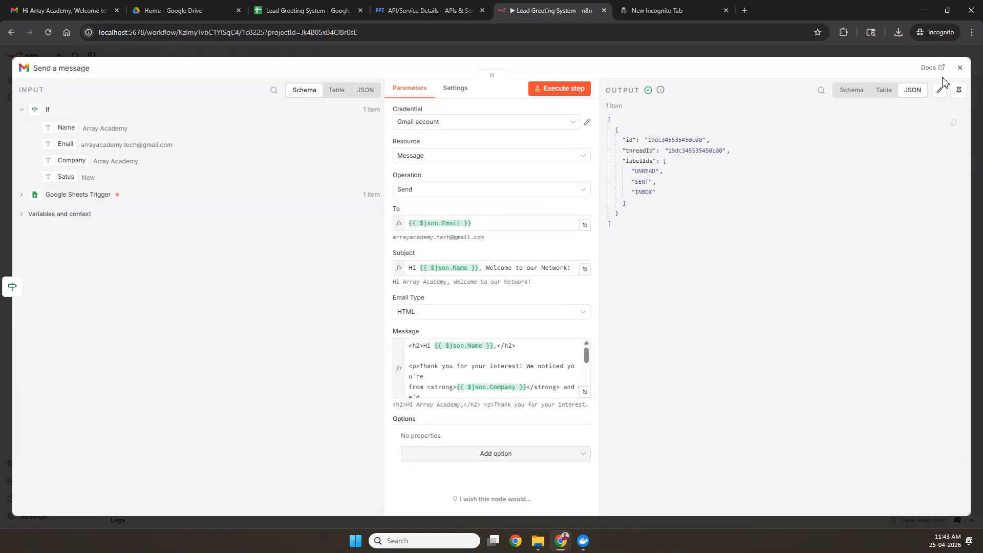
Step: Close the Send a message panel and move that node higher on the canvas
left_click(960, 71)
left_click_drag(487, 292, 432, 299)
left_click_drag(418, 226, 377, 176)
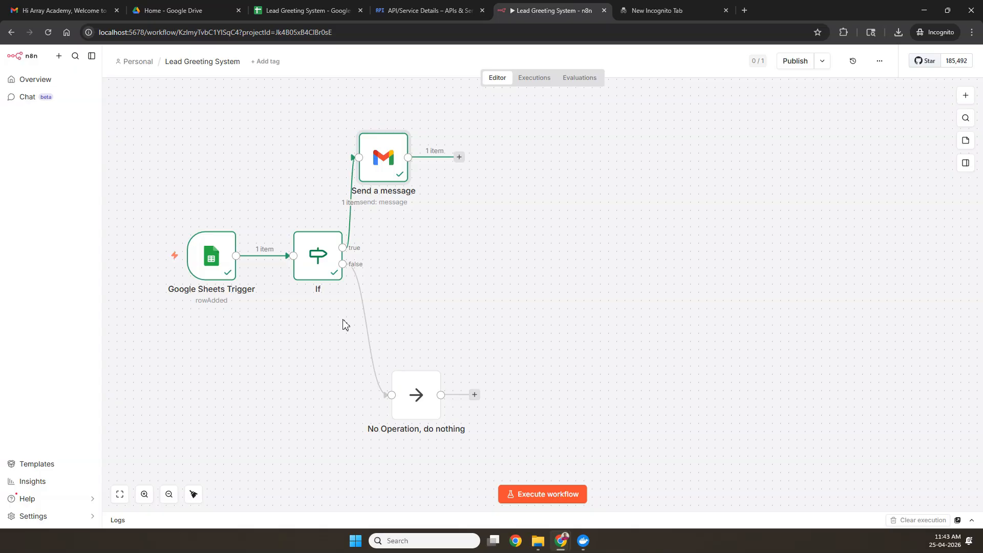
left_click(303, 10)
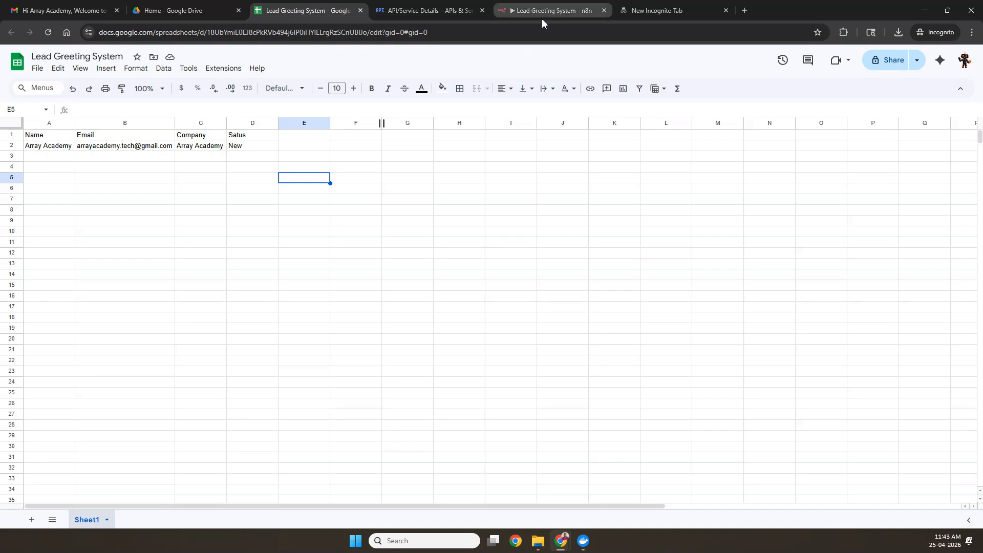
mouse_move(542, 22)
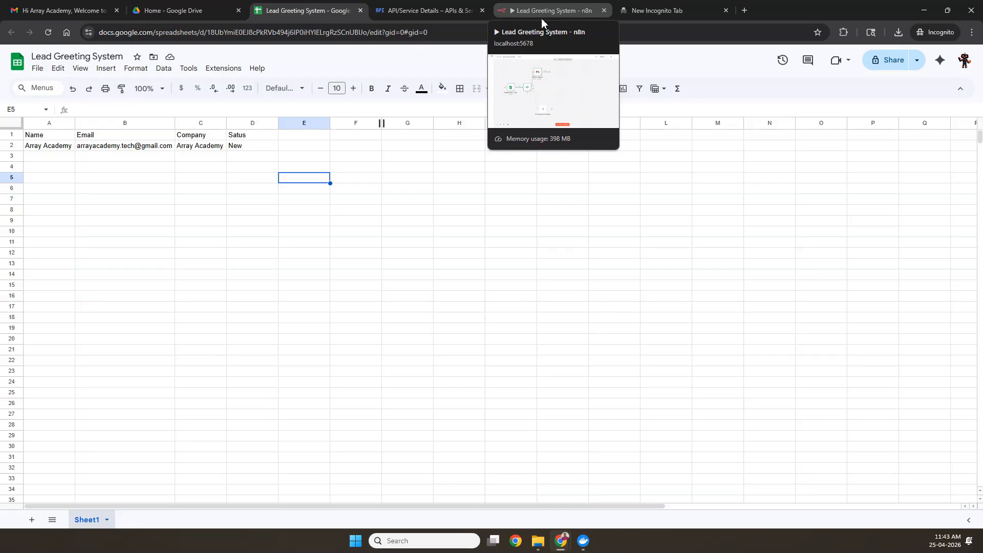
Step: Add a Google Sheets 'Update row in sheet' step after Send a message
left_click(541, 19)
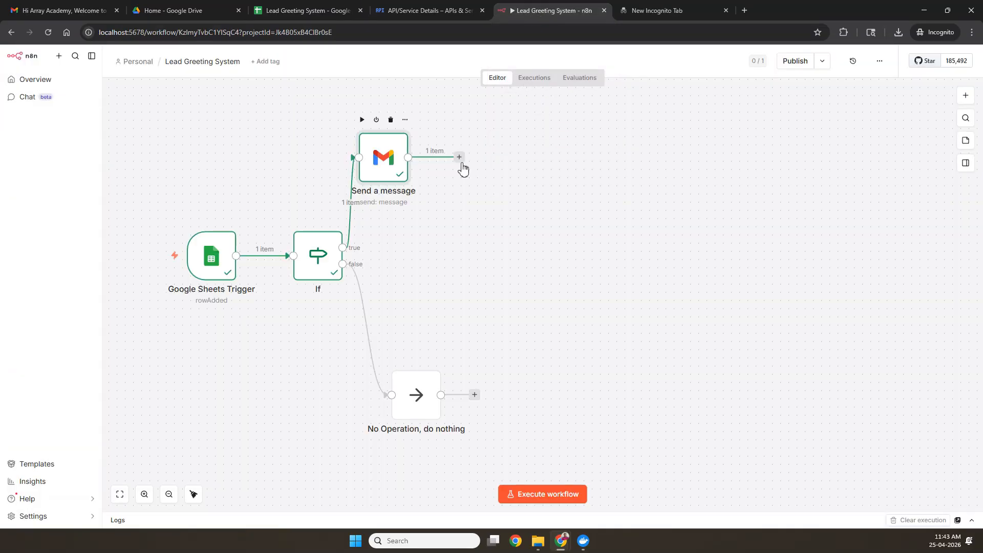
left_click(460, 159)
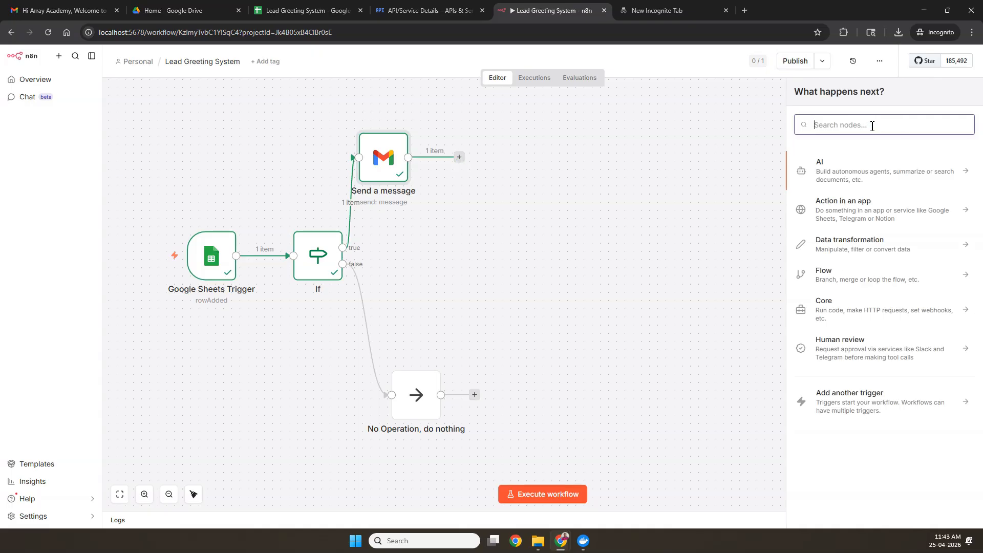
type("goo")
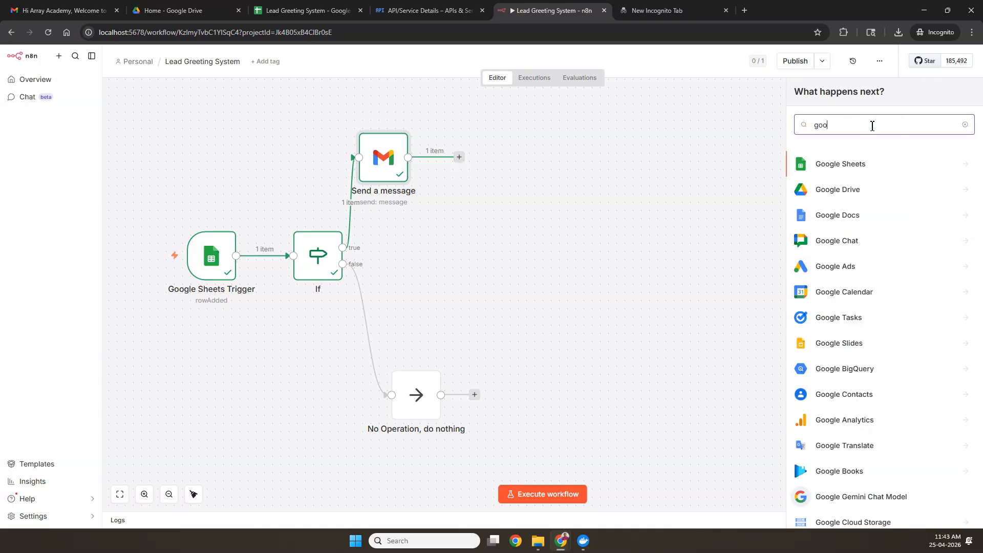
type("gle she")
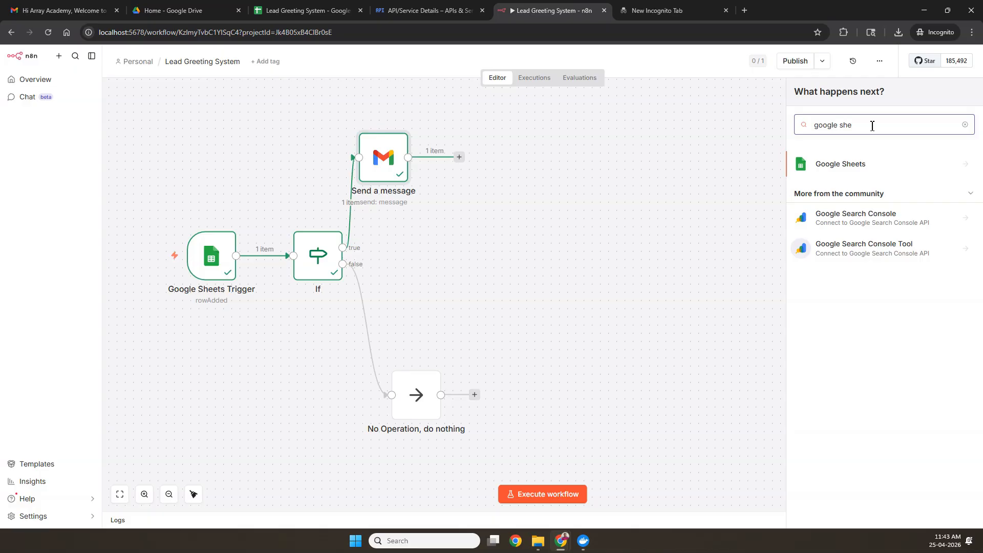
left_click(840, 164)
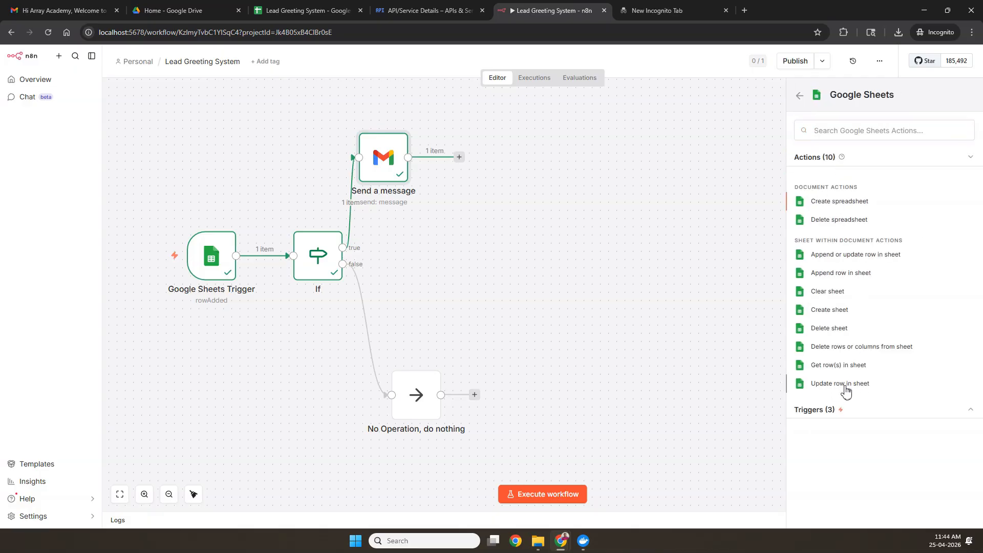
left_click(845, 387)
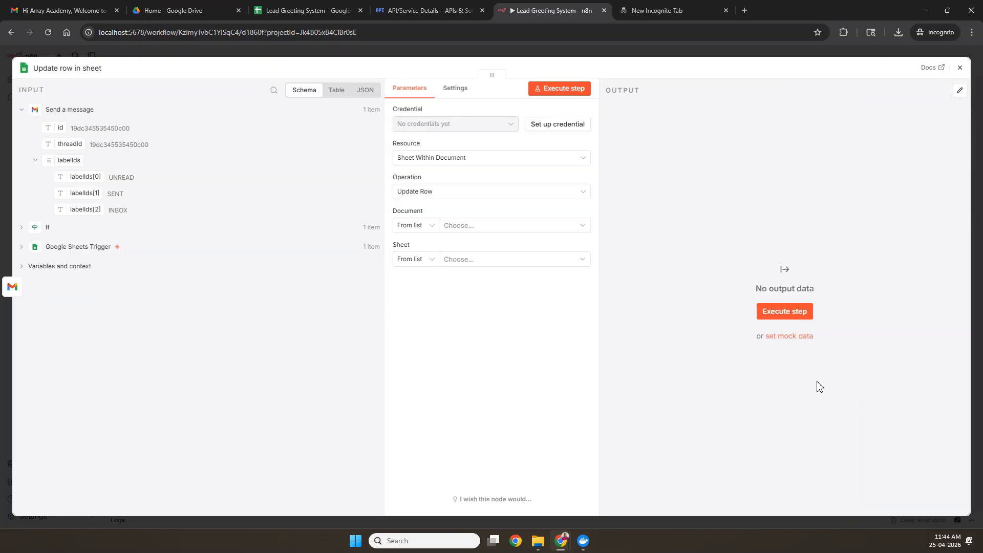
Step: Create a Google Sheets credential by pasting the OAuth Client ID and Client Secret
left_click(545, 126)
left_click(375, 294)
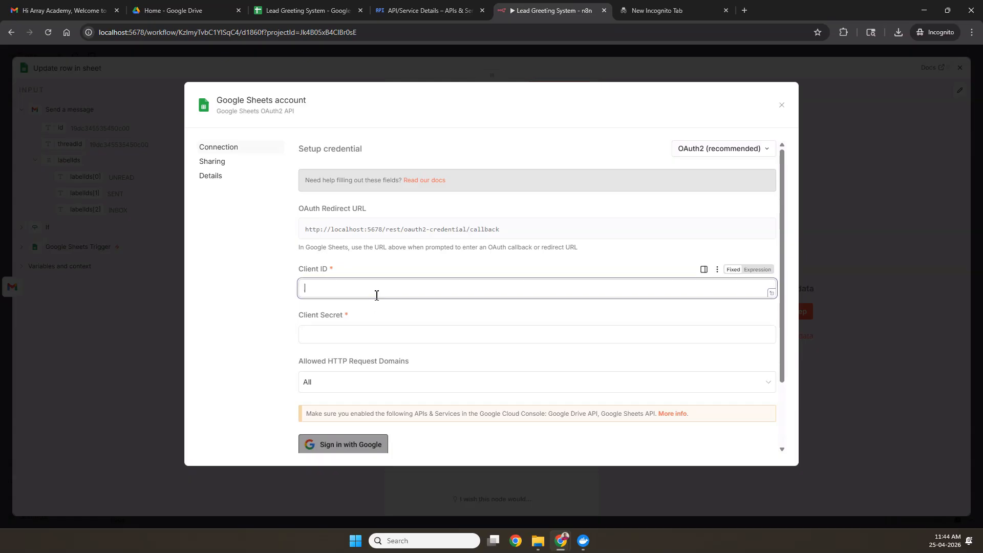
left_click(389, 288)
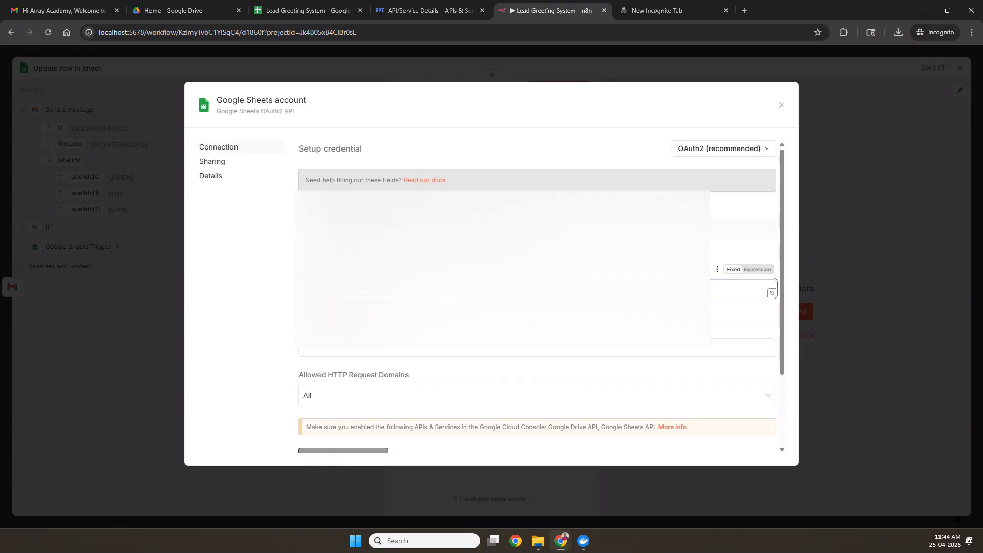
key("ctrl+v")
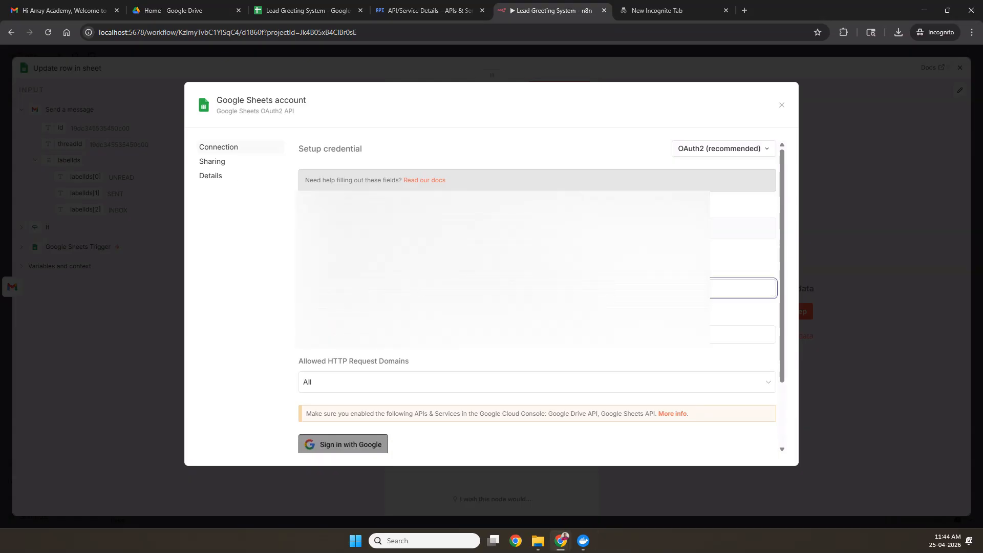
key("alt+Tab")
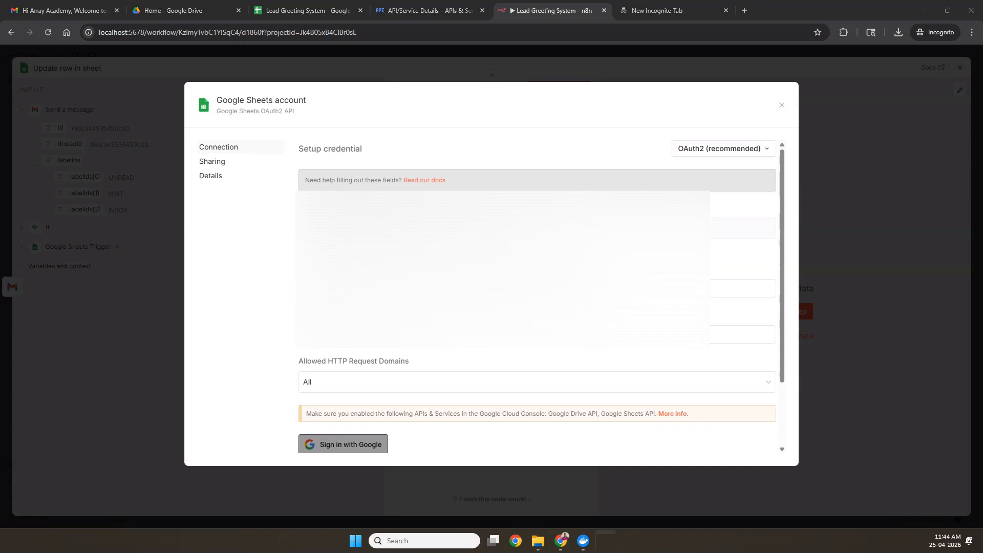
left_click(357, 334)
key("ctrl+v")
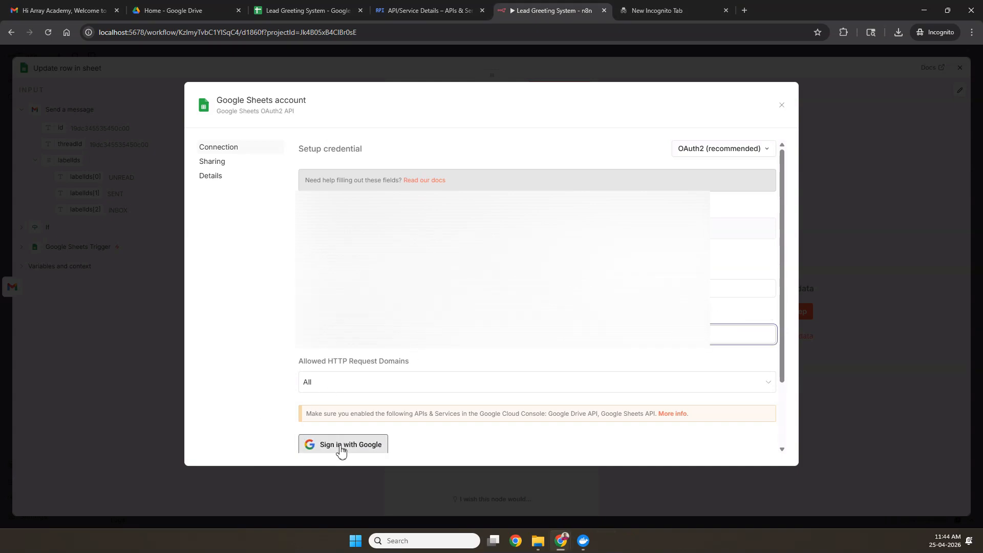
Step: Sign in with Google, grant the app access, and close the popup and credential dialog
scroll(351, 408, "down", 2)
left_click(347, 364)
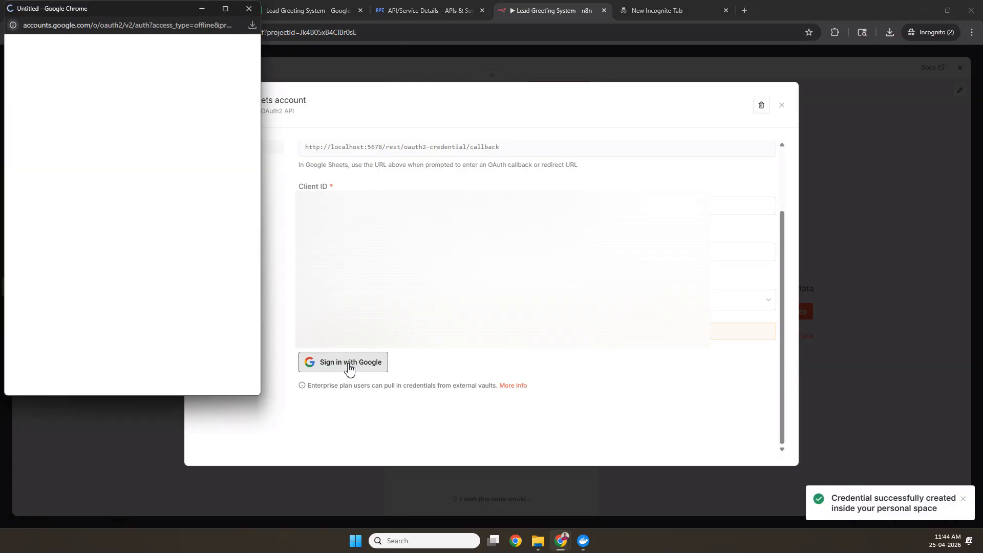
left_click(82, 157)
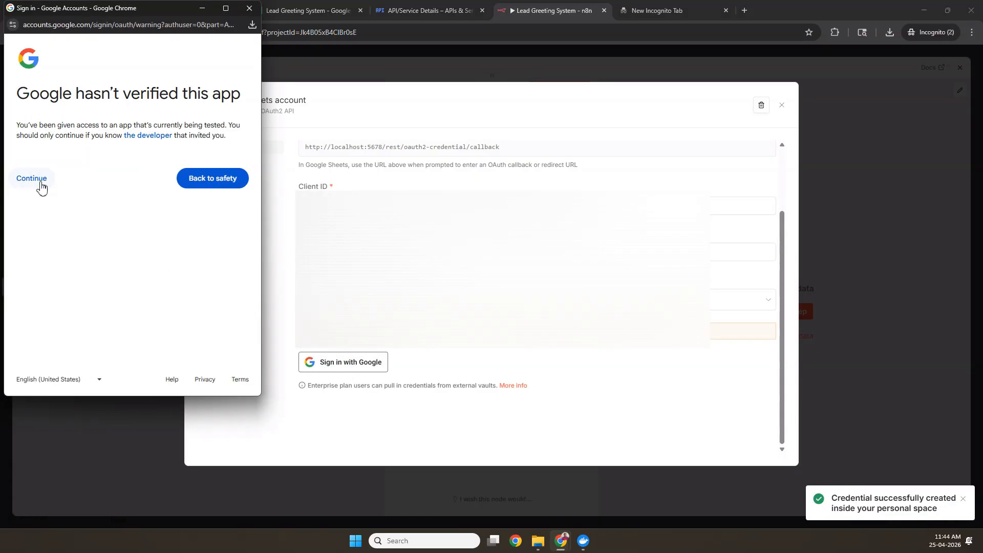
left_click(41, 185)
scroll(128, 256, "down", 1)
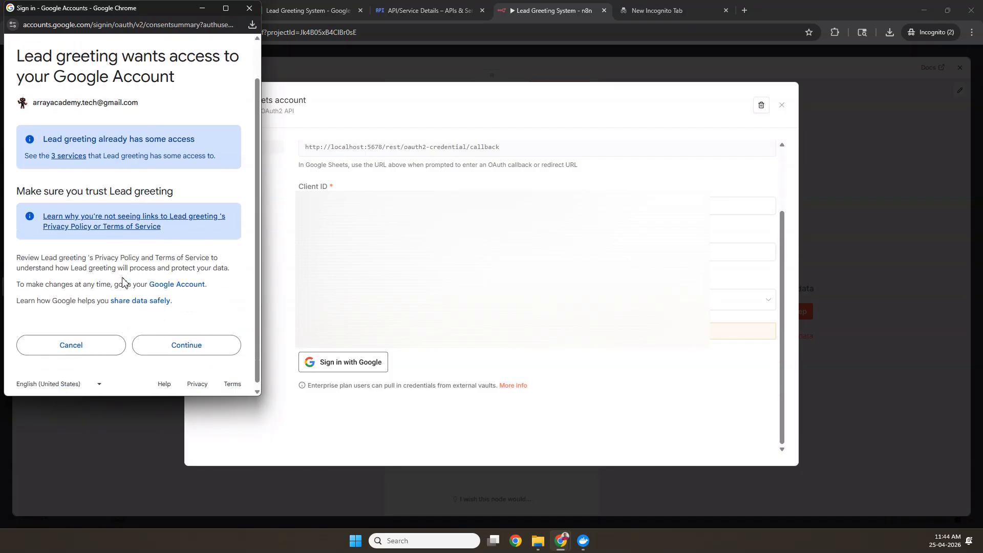
left_click(182, 342)
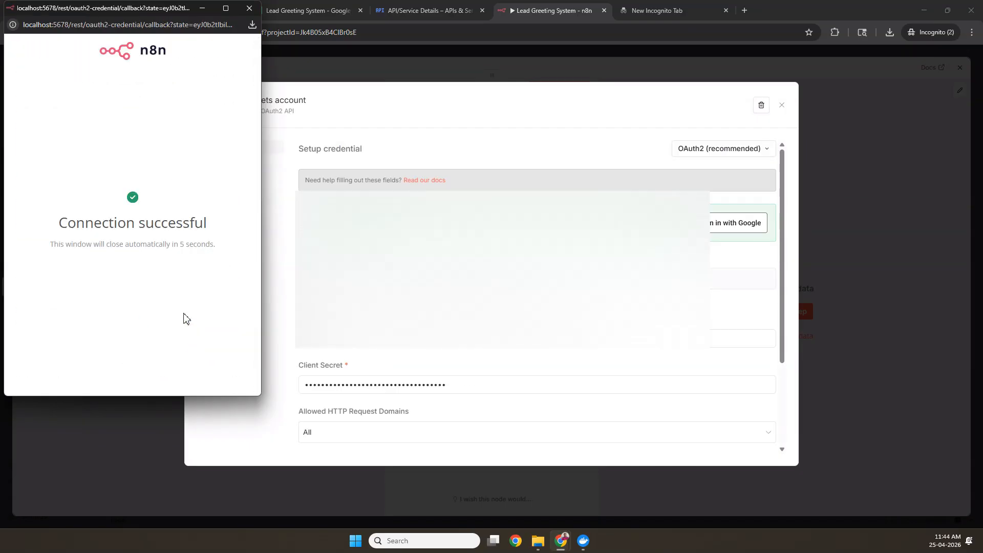
left_click(248, 14)
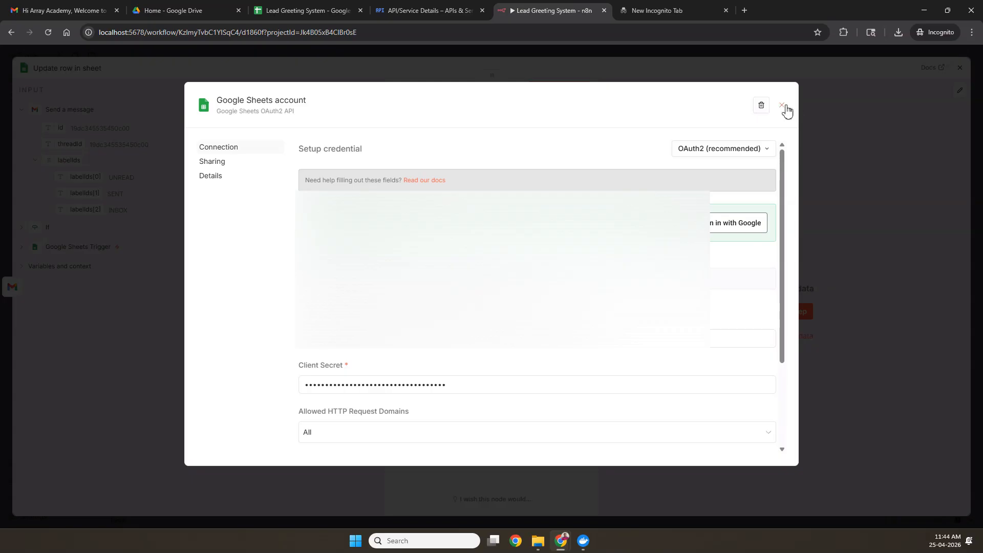
left_click(782, 105)
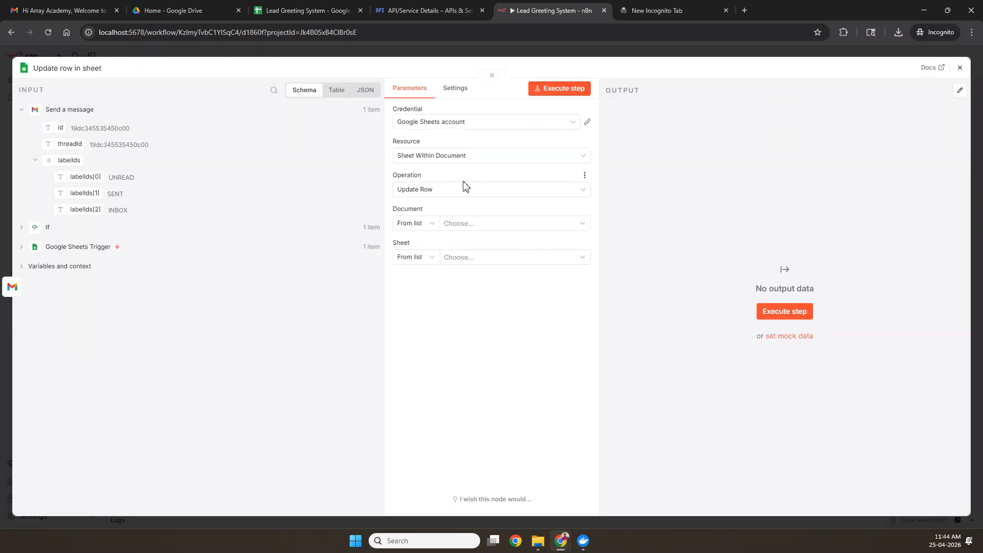
Step: Target the Lead Greeting System document and its Sheet1
left_click(467, 224)
left_click(450, 260)
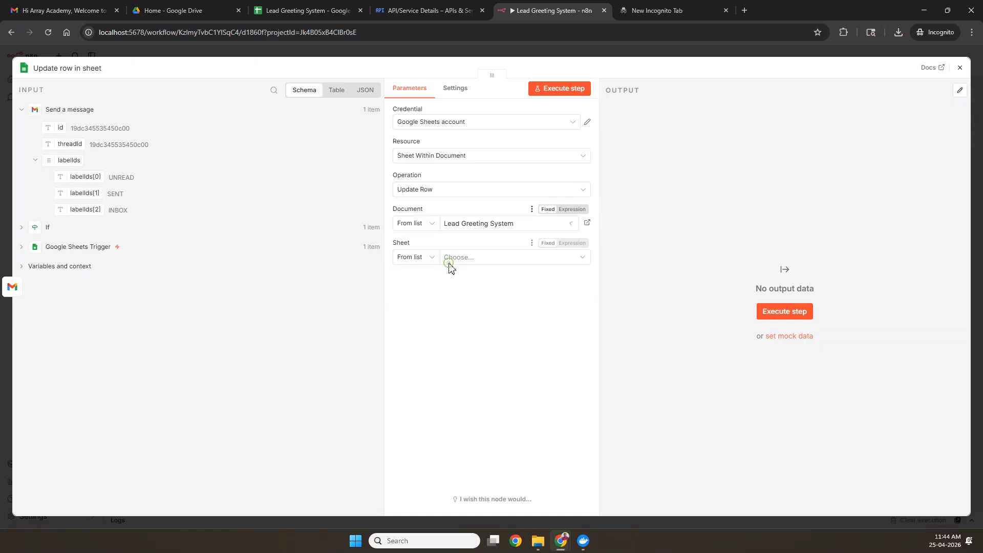
left_click(447, 261)
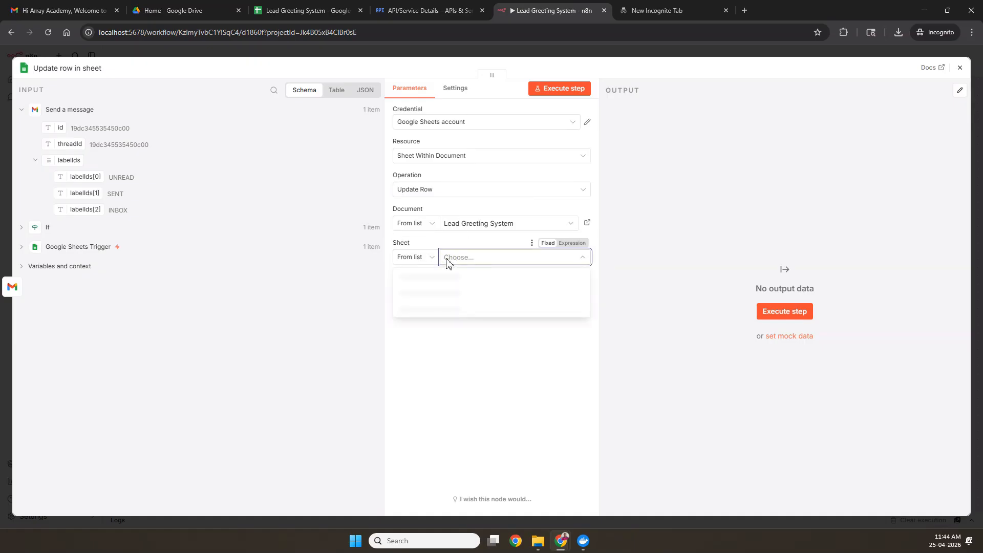
left_click(413, 277)
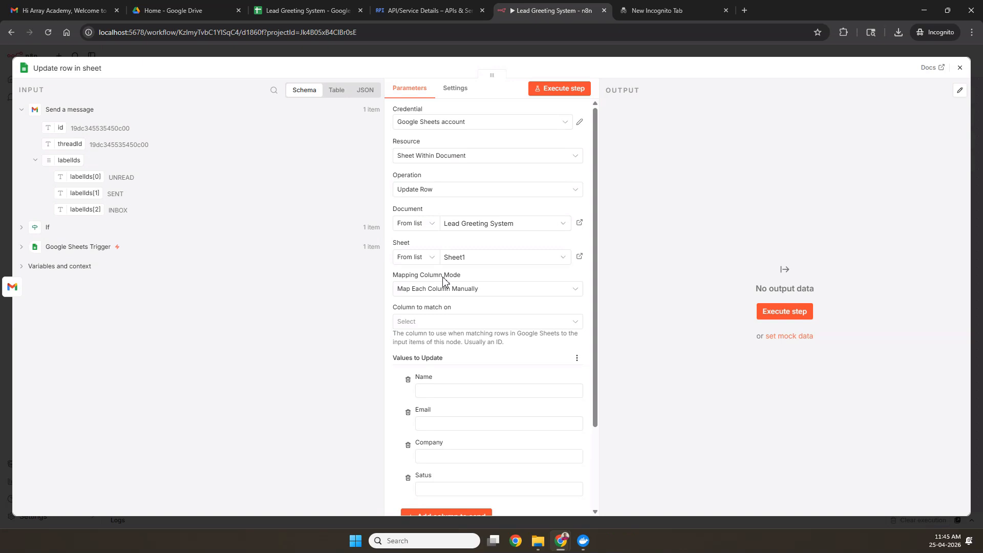
Step: Match rows on the Email column using the trigger's Email, and begin filling the Satus value
scroll(457, 333, "down", 2)
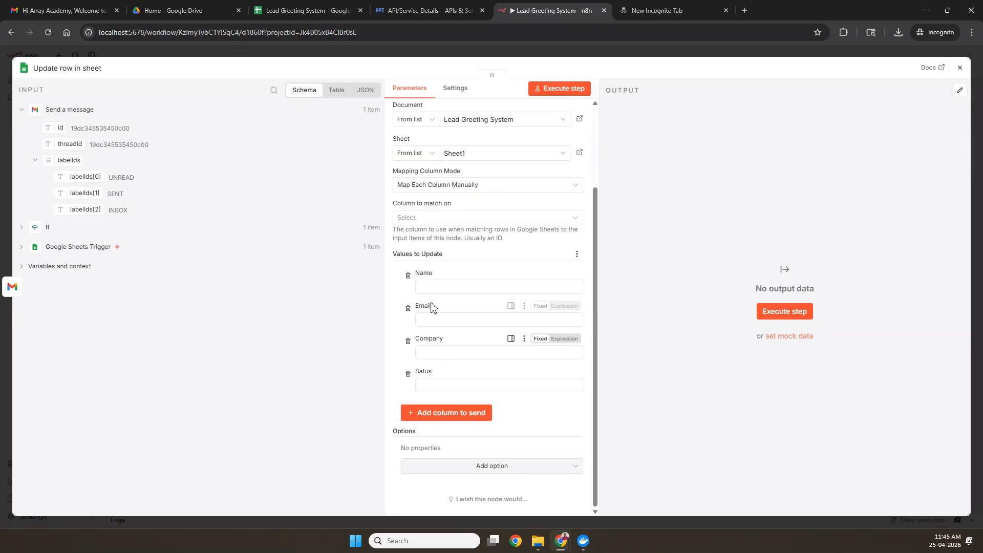
scroll(430, 307, "up", 3)
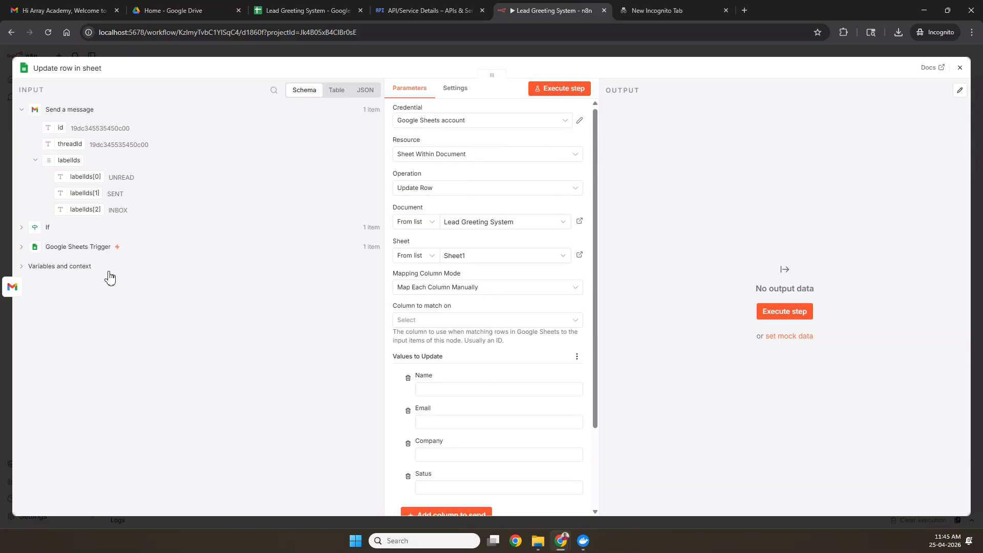
left_click(22, 248)
left_click_drag(64, 283, 436, 333)
left_click(421, 321)
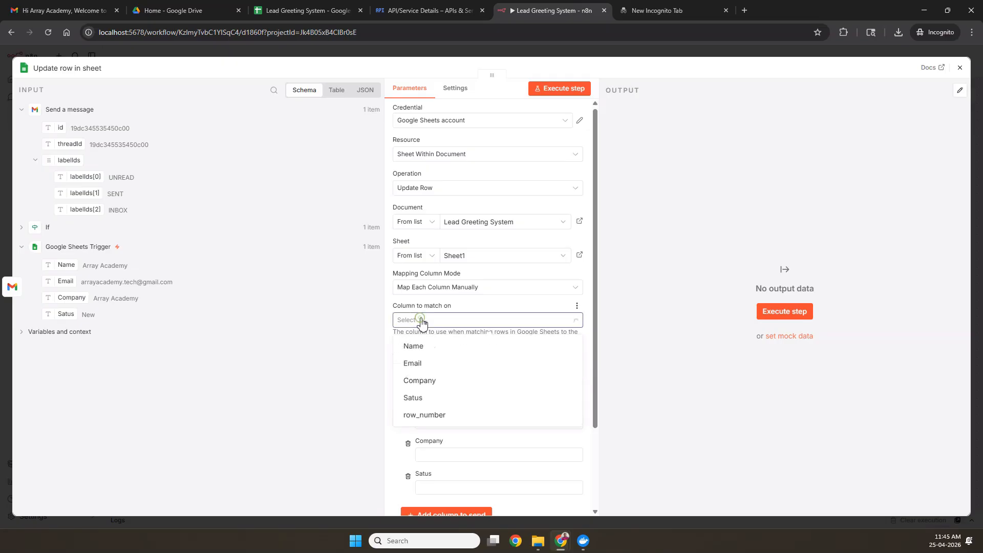
left_click(430, 363)
scroll(411, 354, "down", 2)
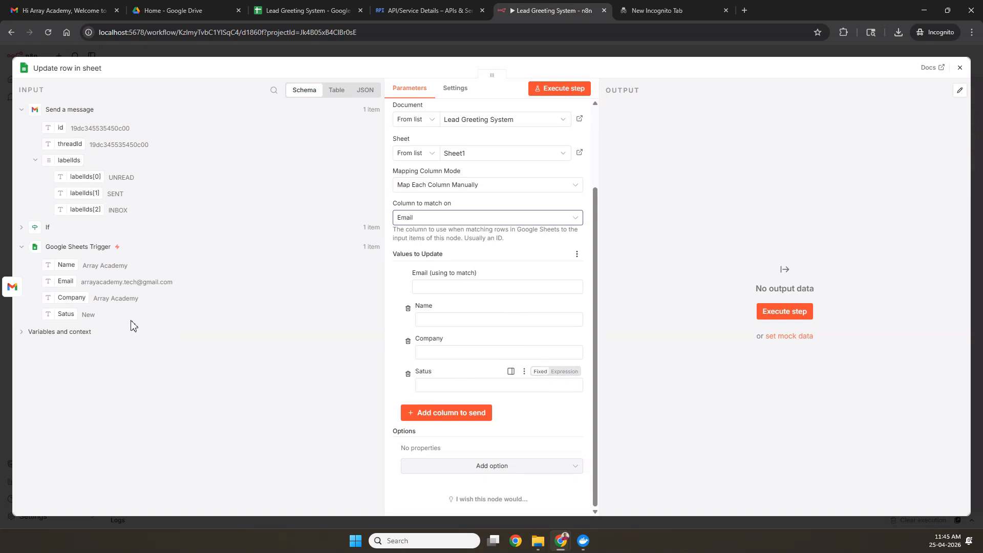
left_click(455, 387)
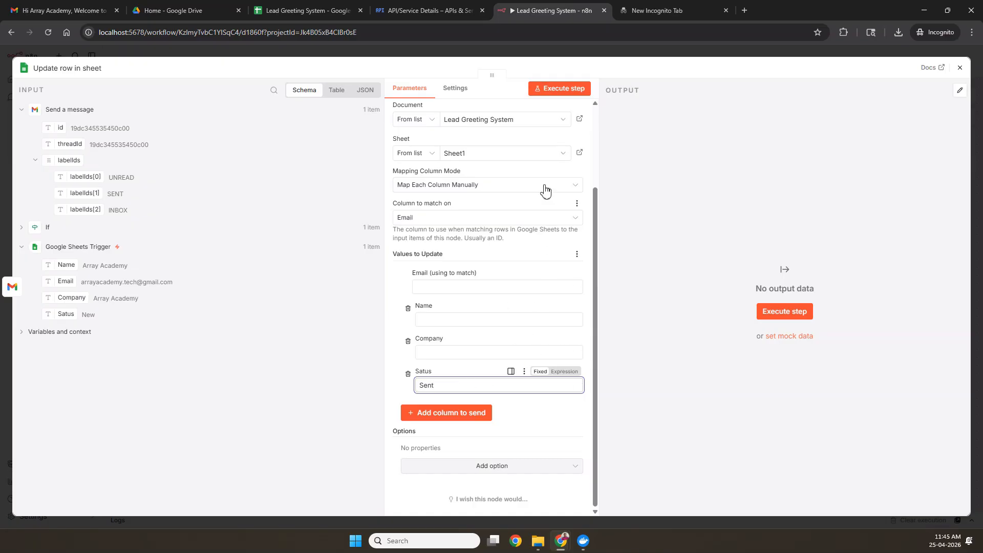
left_click(300, 13)
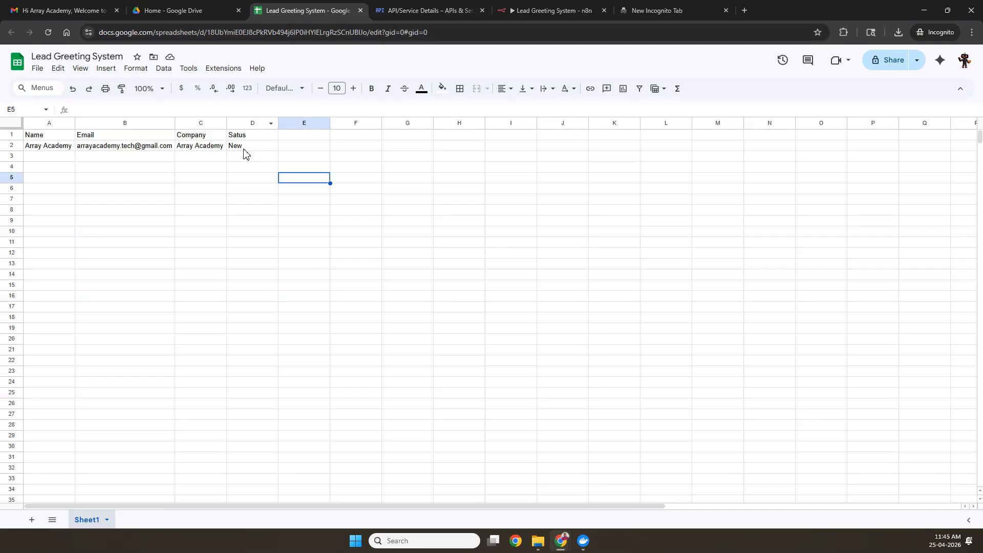
Step: Test-run Update row in sheet, which errors that 'Column to Match On' is required
left_click(550, 11)
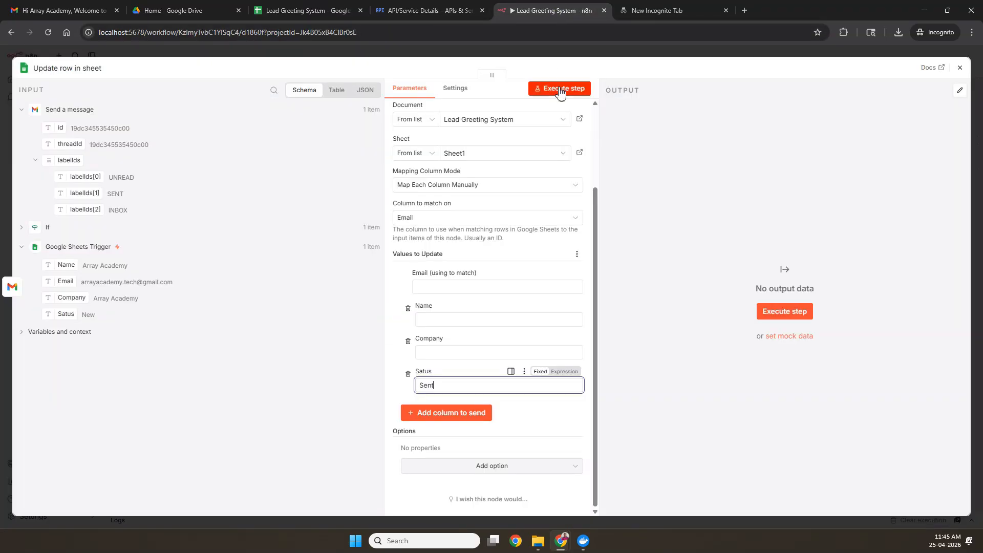
left_click(560, 91)
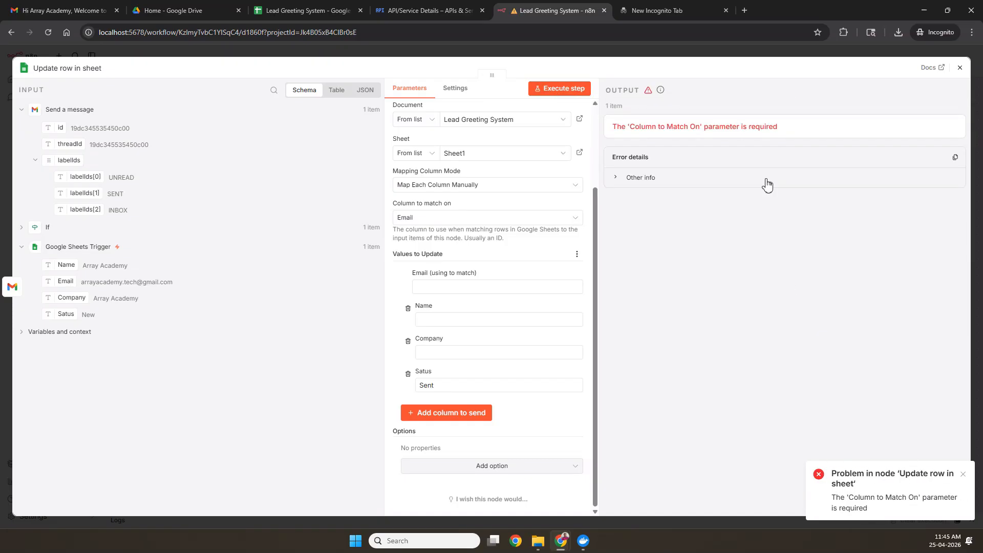
scroll(504, 282, "up", 2)
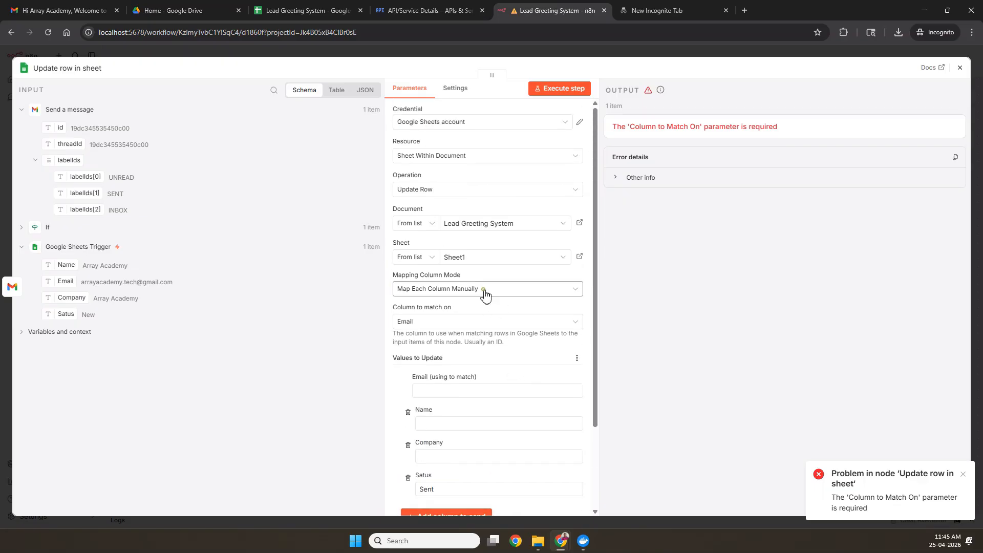
Step: Map the trigger's Email into the Email match field and rerun the update step so it returns Satus Sent
left_click(484, 291)
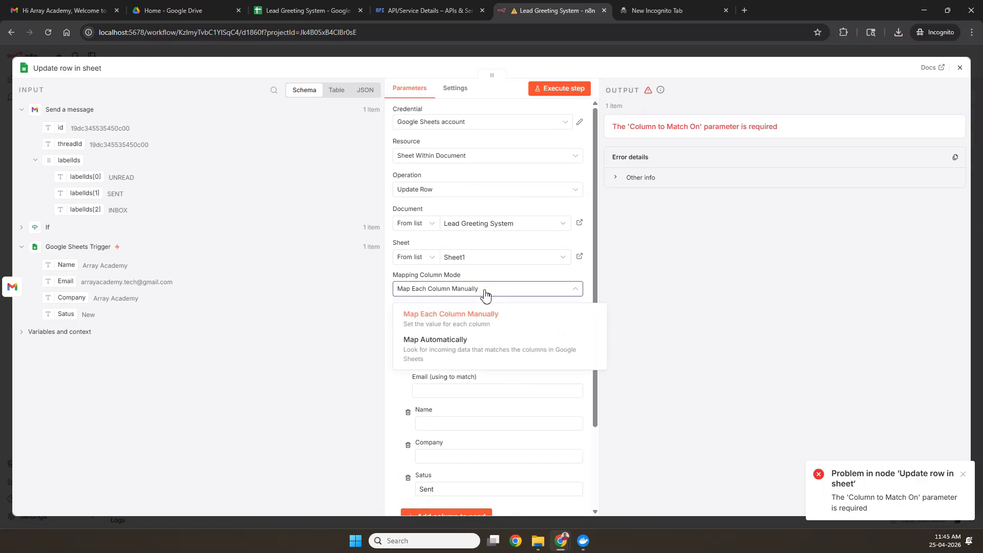
left_click(478, 326)
left_click(445, 323)
left_click(436, 373)
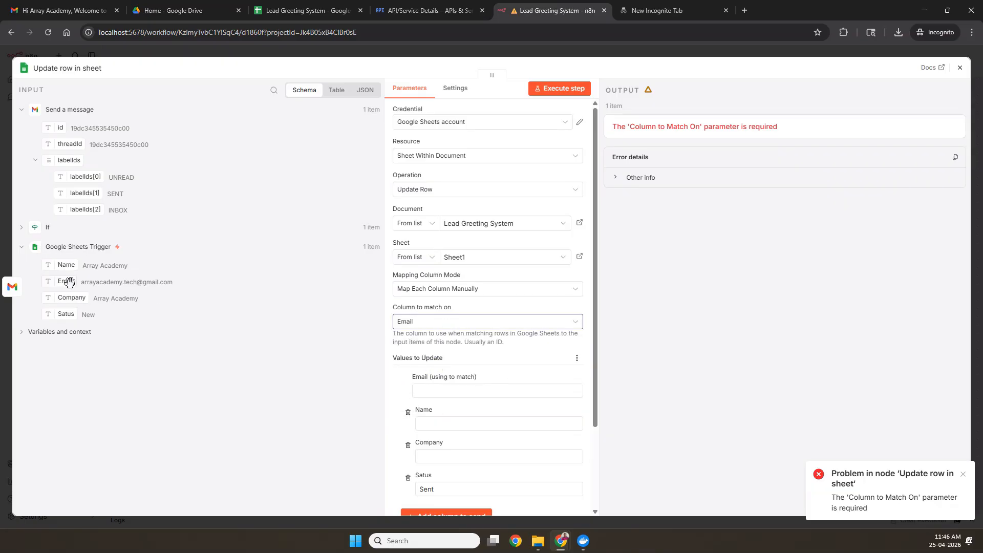
left_click_drag(60, 282, 435, 398)
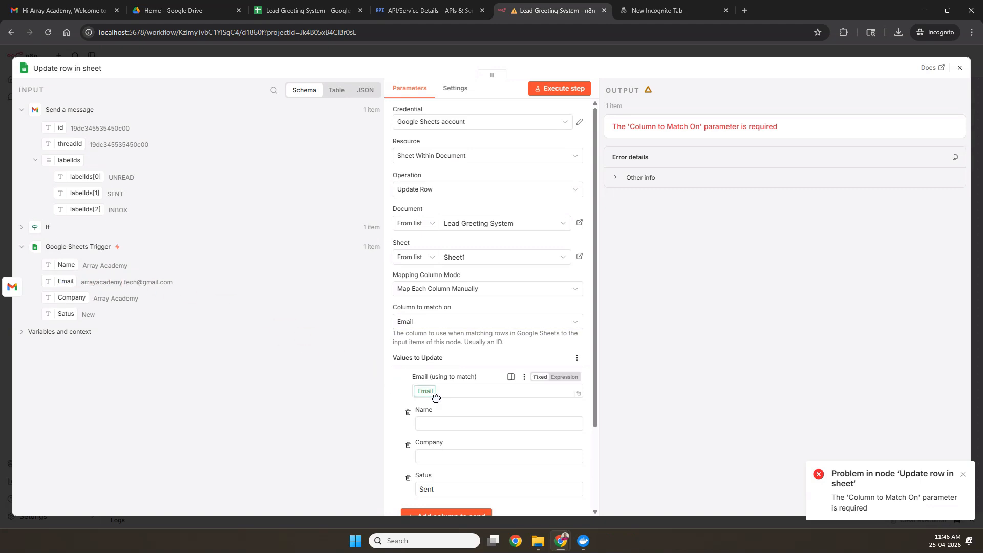
left_click(437, 400)
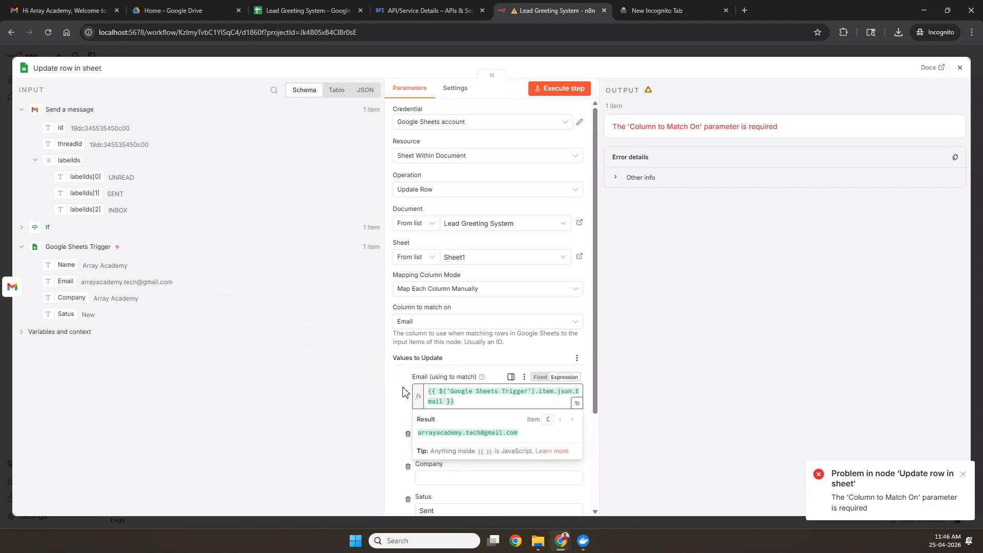
left_click(403, 392)
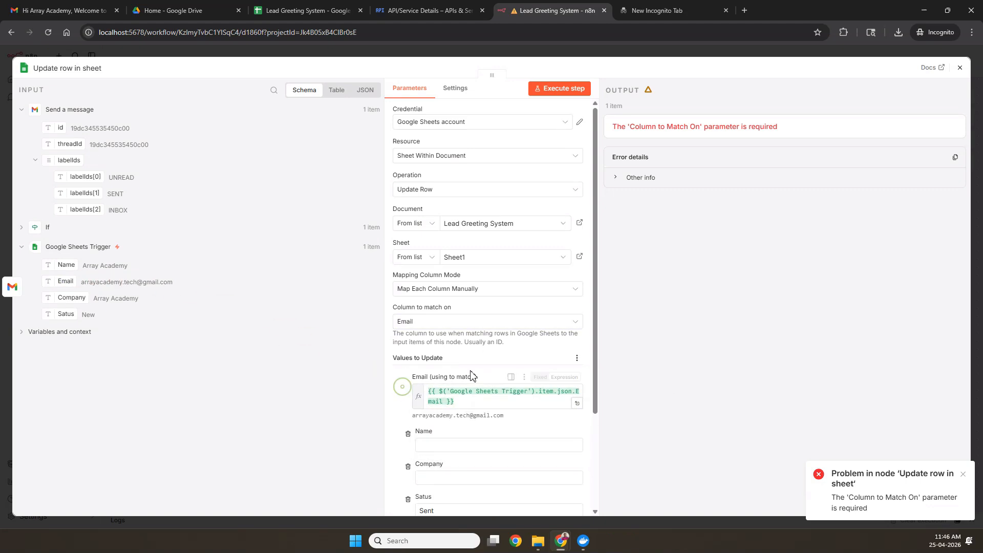
left_click(564, 88)
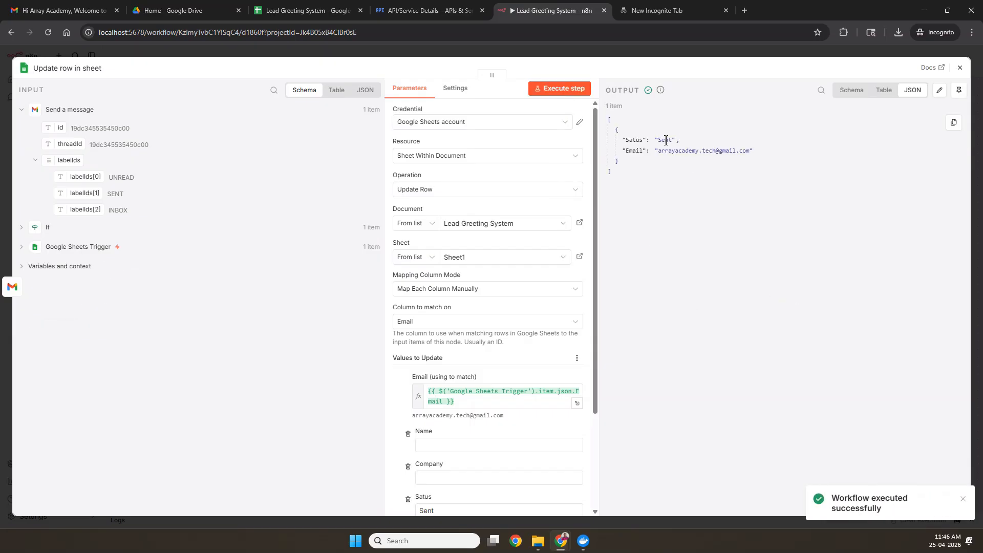
Step: Confirm the sheet row now shows Sent and close the Update row node settings
left_click(280, 11)
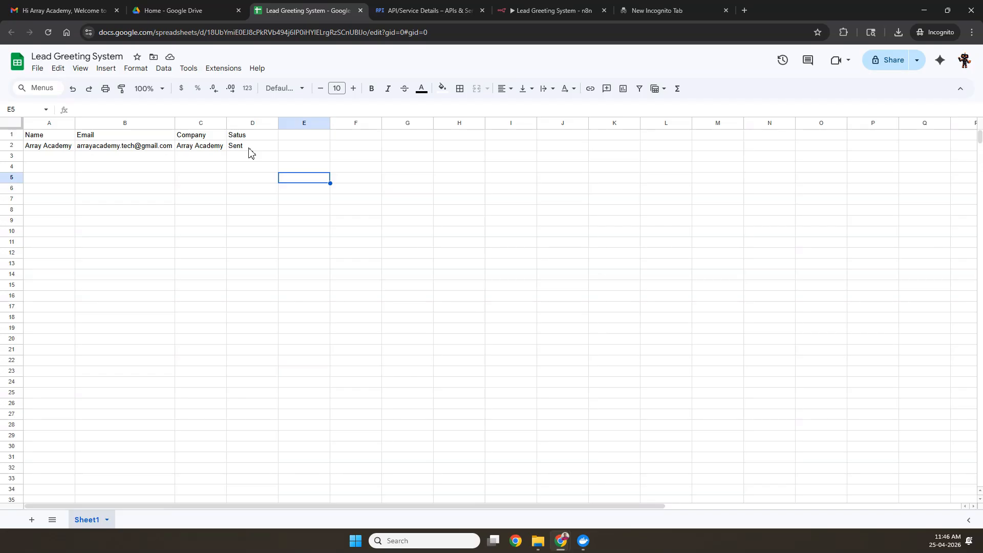
left_click(529, 12)
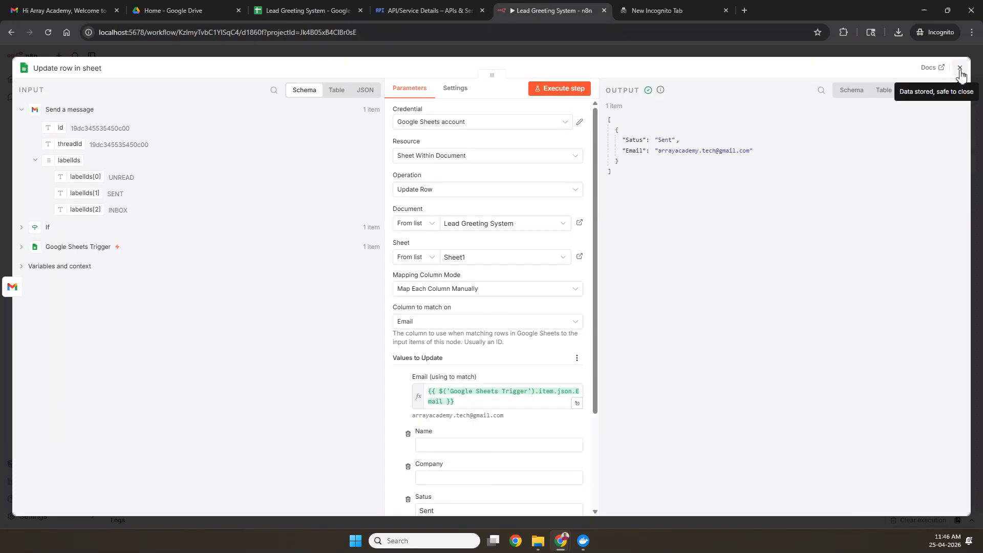
left_click(960, 69)
Step: Tidy up the workflow node layout and center it on the canvas
left_click_drag(494, 162, 486, 228)
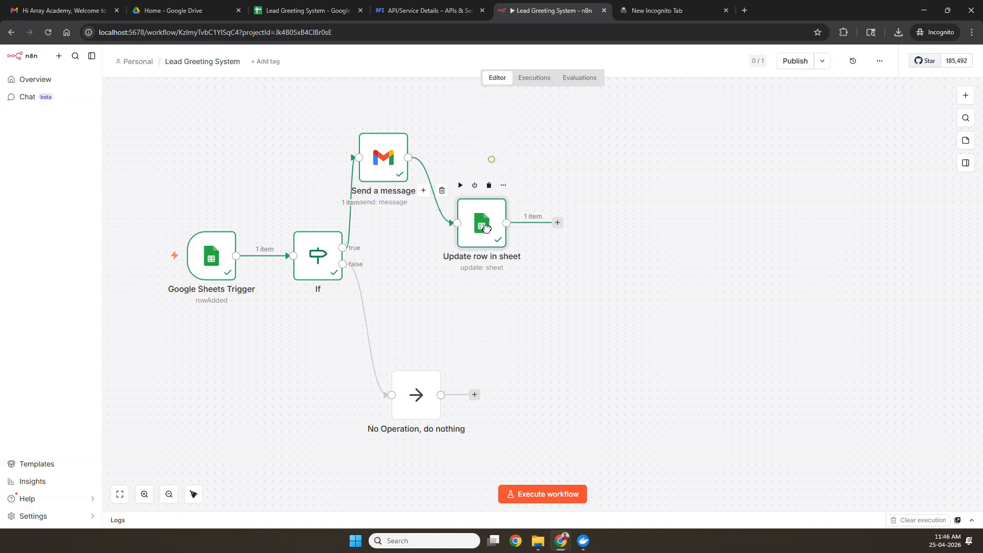
left_click_drag(450, 324, 602, 332)
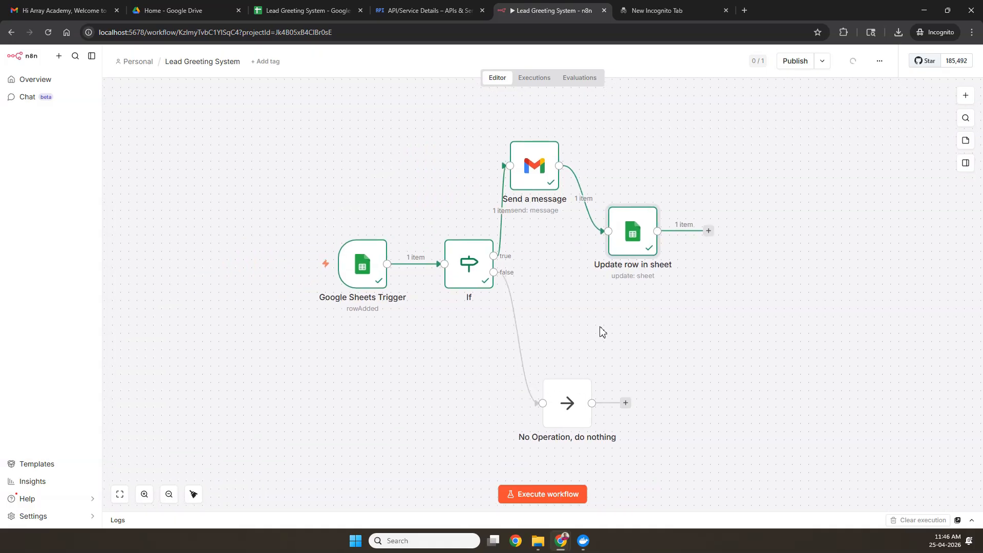
left_click(194, 494)
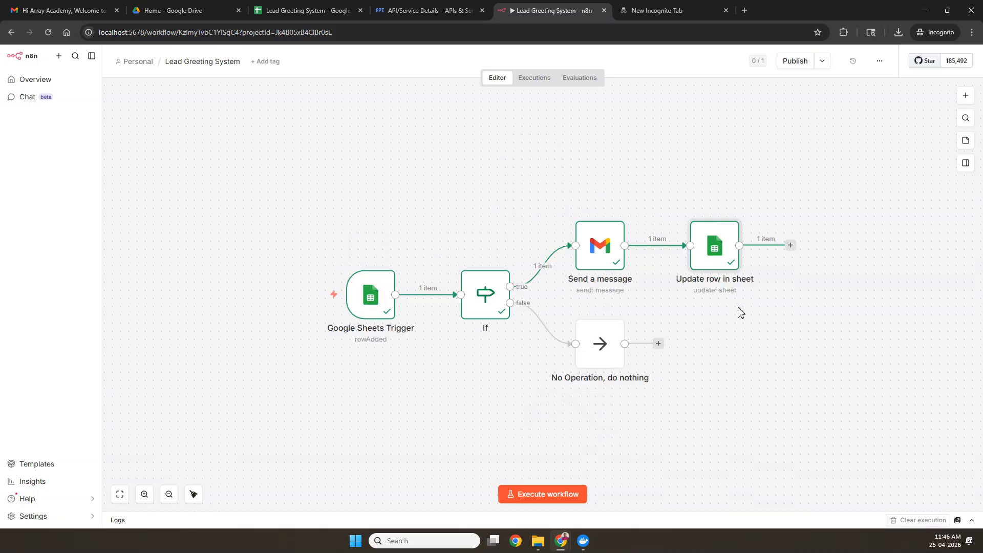
scroll(684, 308, "up", 1)
left_click_drag(685, 308, 627, 272)
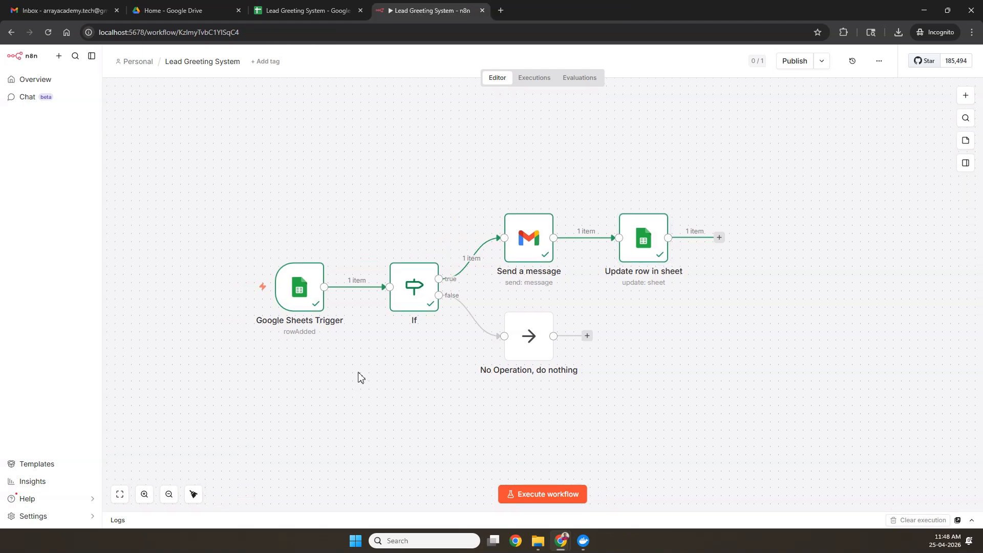
Step: Test-run the workflow and inspect what the If node outputs
left_click(325, 16)
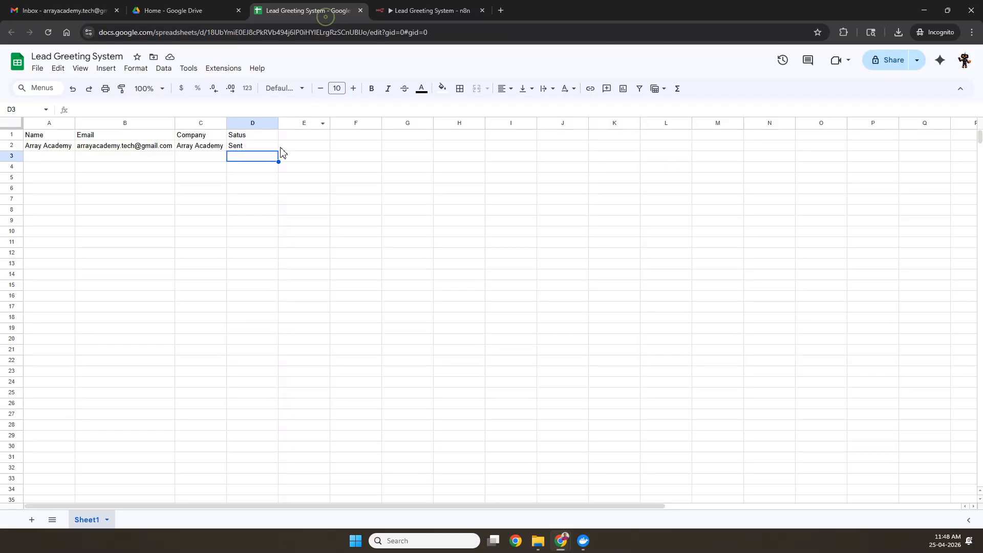
left_click(436, 11)
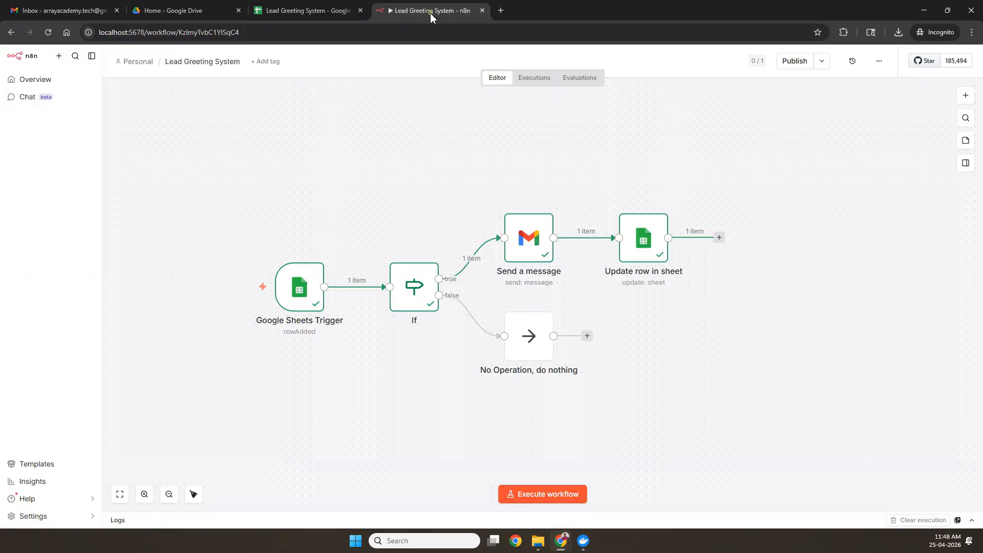
left_click(550, 501)
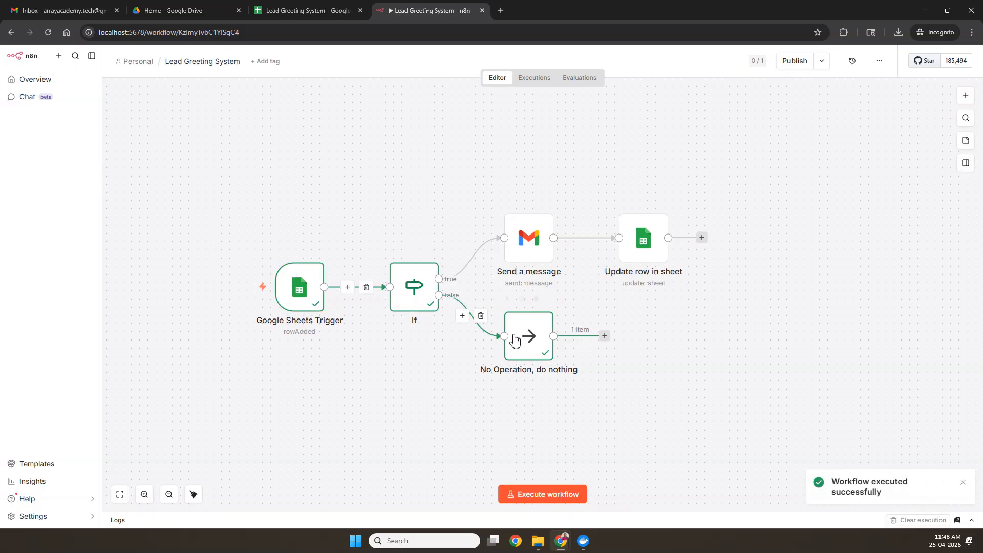
double_click(414, 296)
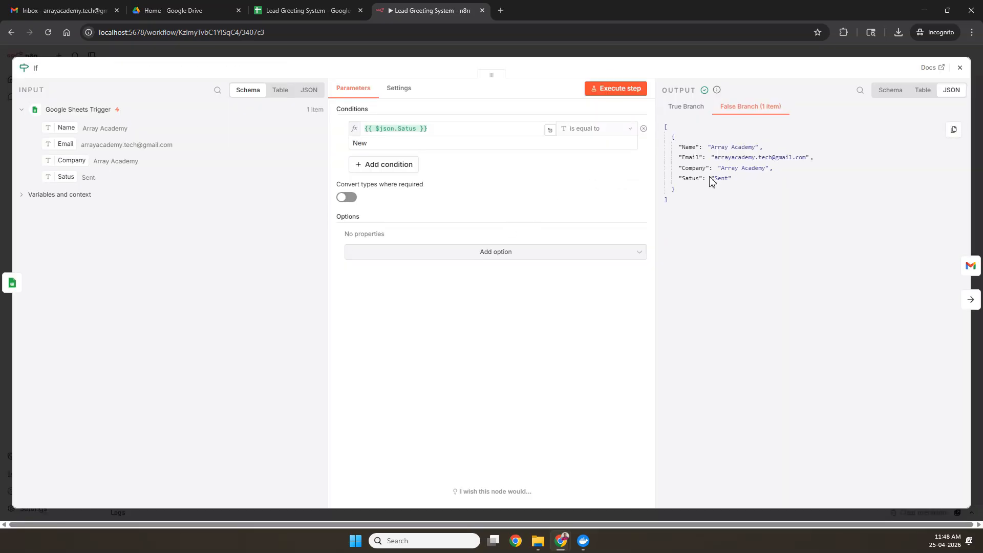
left_click(959, 67)
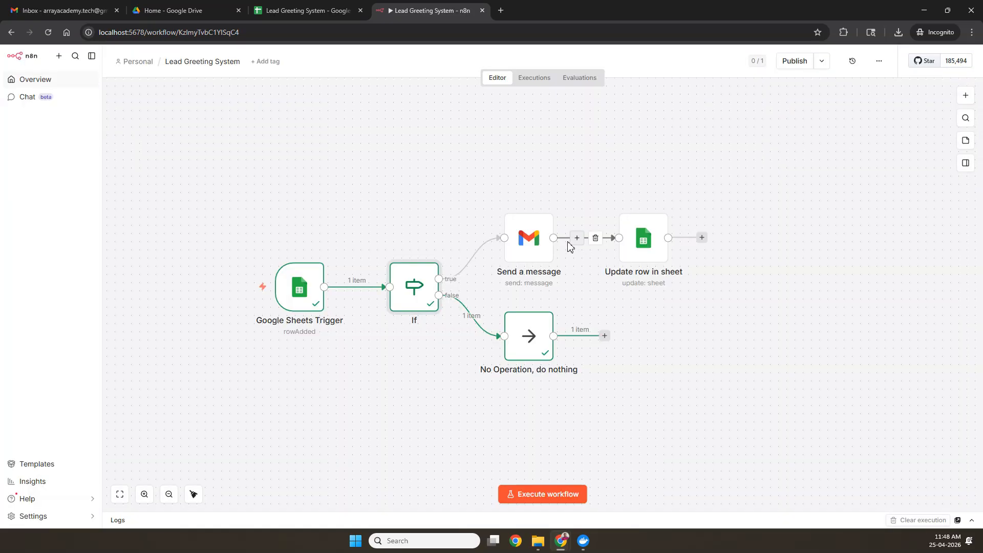
Step: Reset cell D2's Status to New in the sheet and rerun the workflow test
left_click(312, 10)
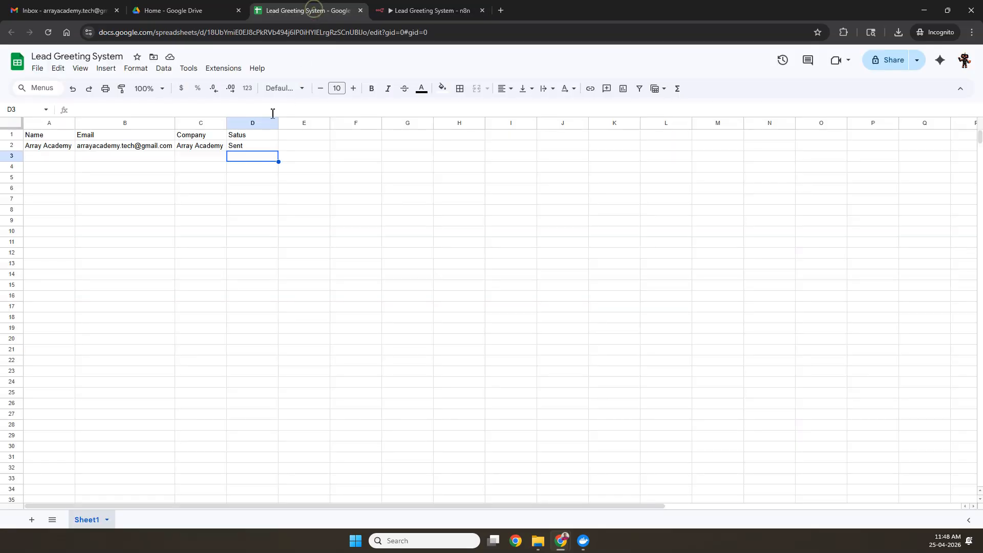
double_click(252, 146)
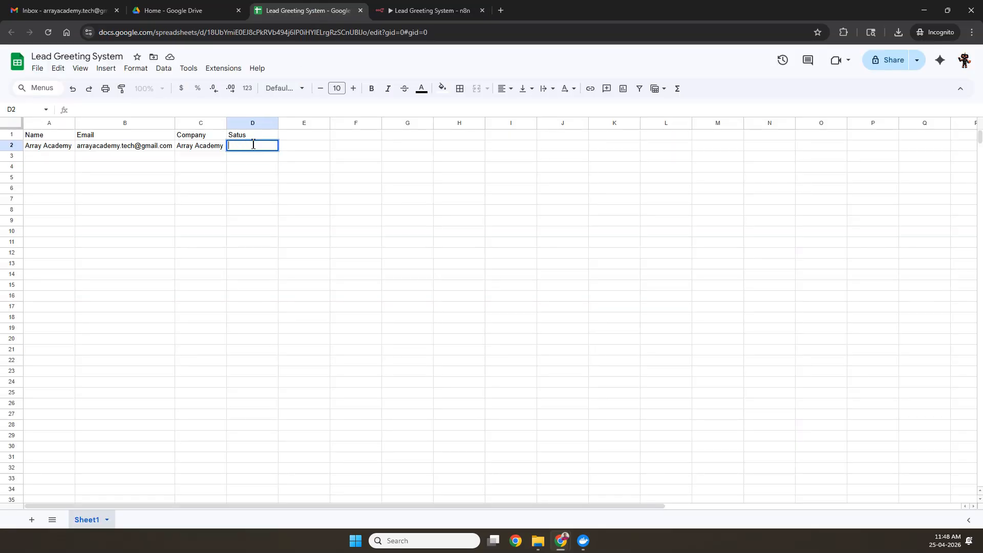
key("Return")
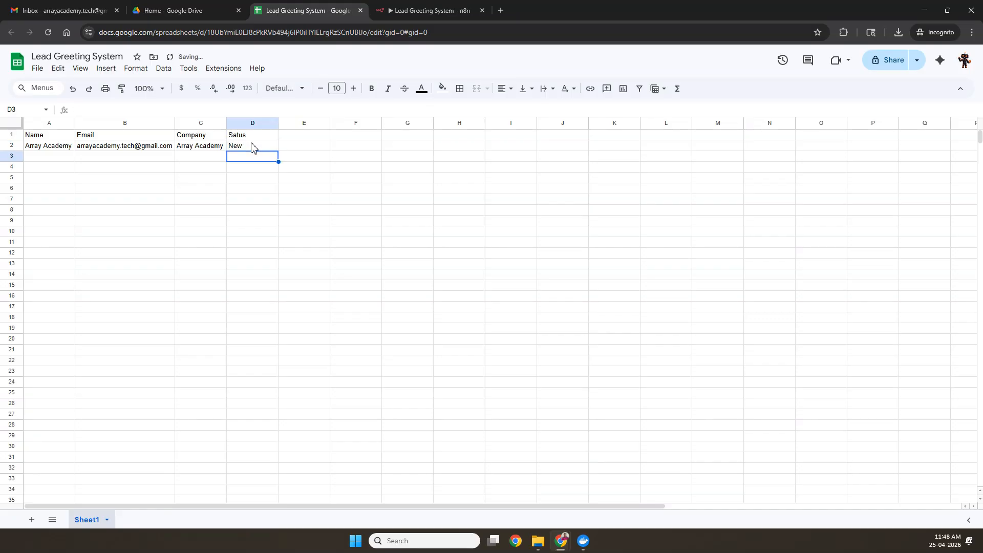
left_click(397, 11)
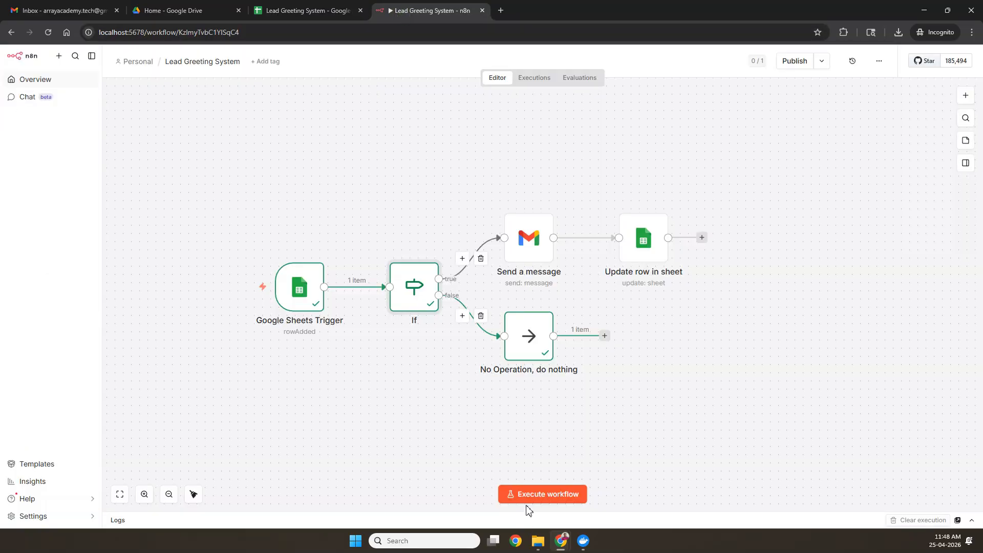
left_click(540, 495)
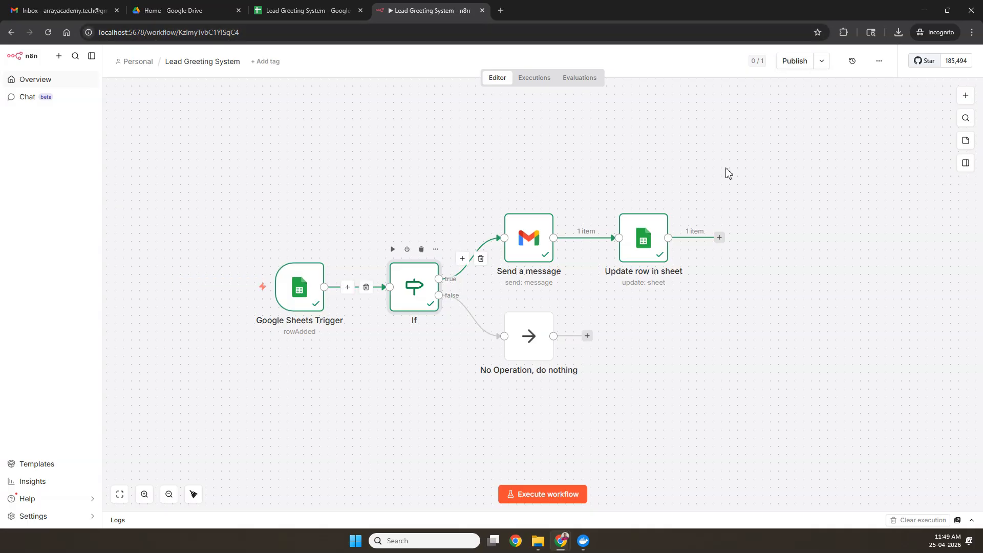
Step: Publish the workflow with the default version name and dismiss the published notice
left_click(801, 70)
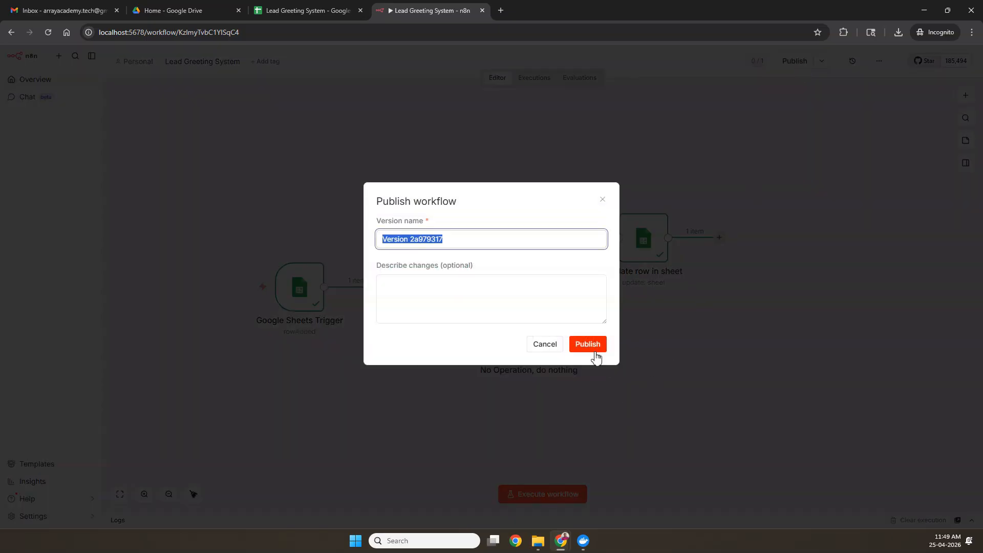
left_click(594, 353)
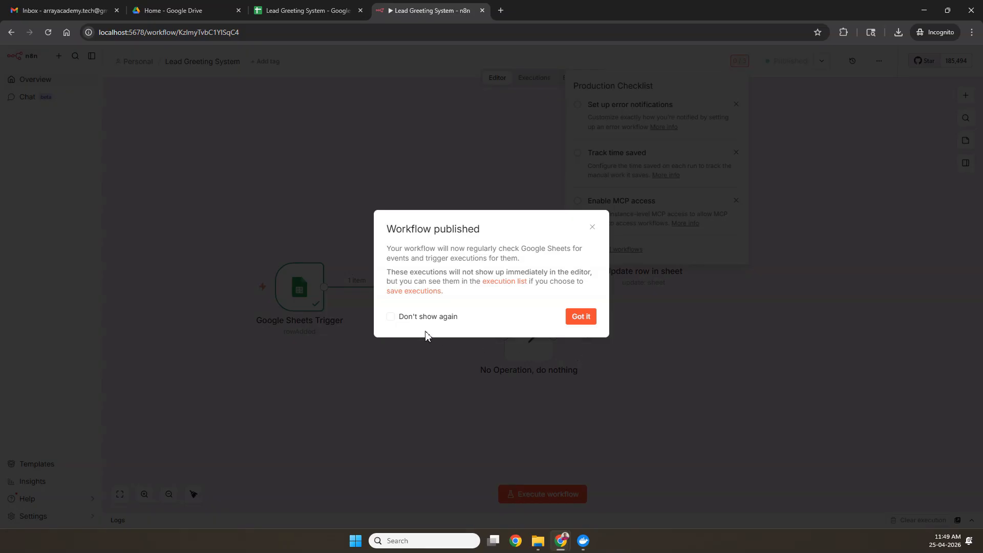
left_click(415, 316)
left_click(583, 320)
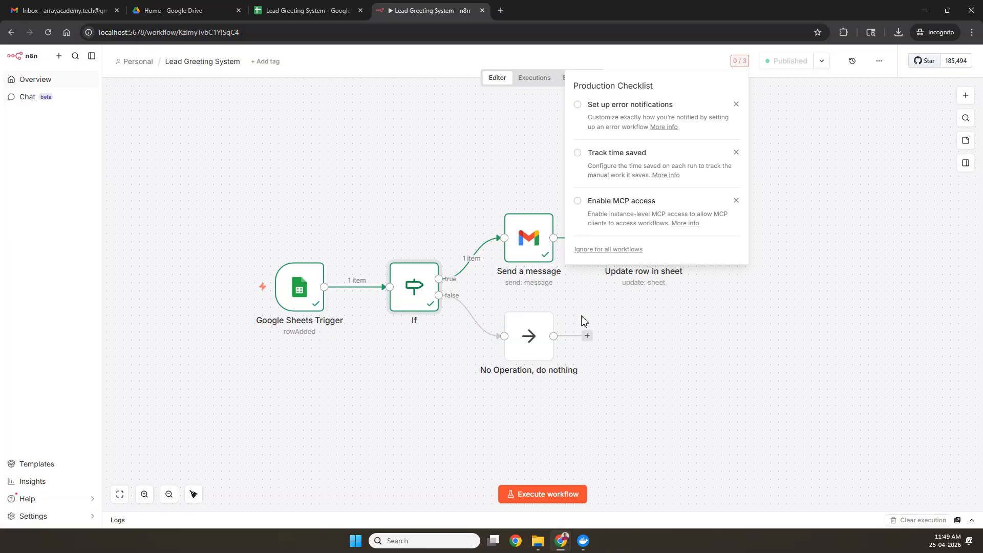
Step: Dismiss the error notifications, time saved and MCP access checklist items, then view past executions
left_click(737, 105)
left_click(738, 106)
left_click(736, 105)
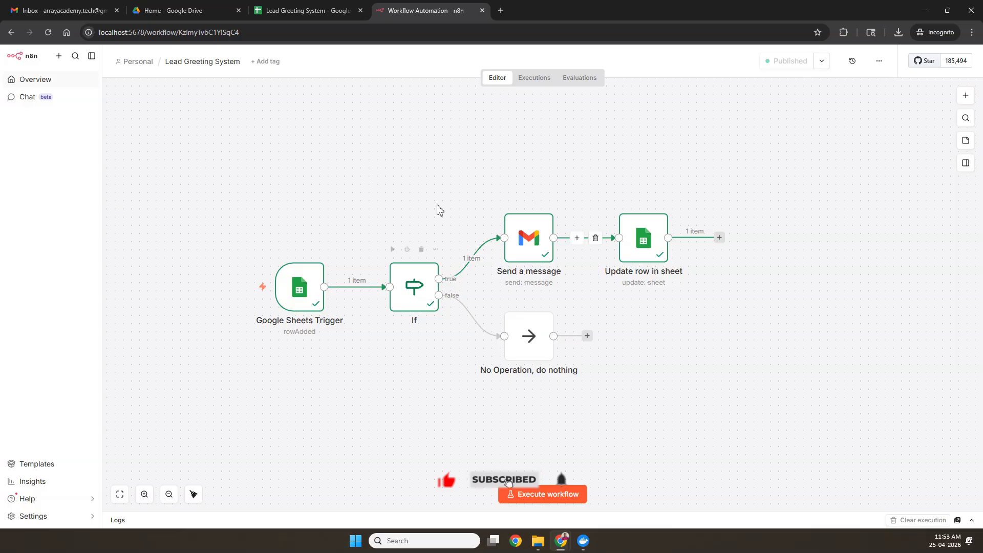
left_click(539, 82)
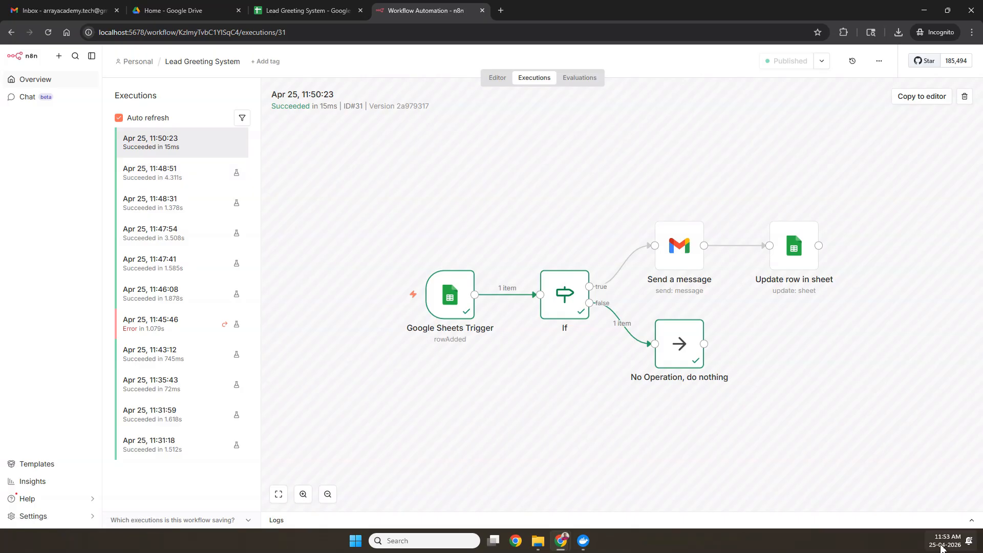
Step: Enter the lead's name, e-mail, company and Status New in row 3, then open the newest execution
left_click(289, 11)
left_click(51, 156)
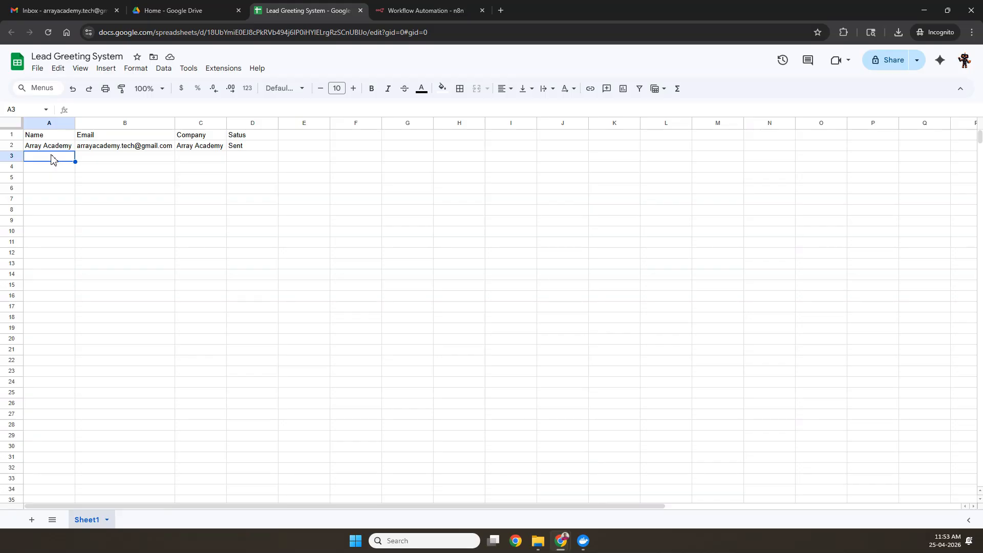
type("Abinash")
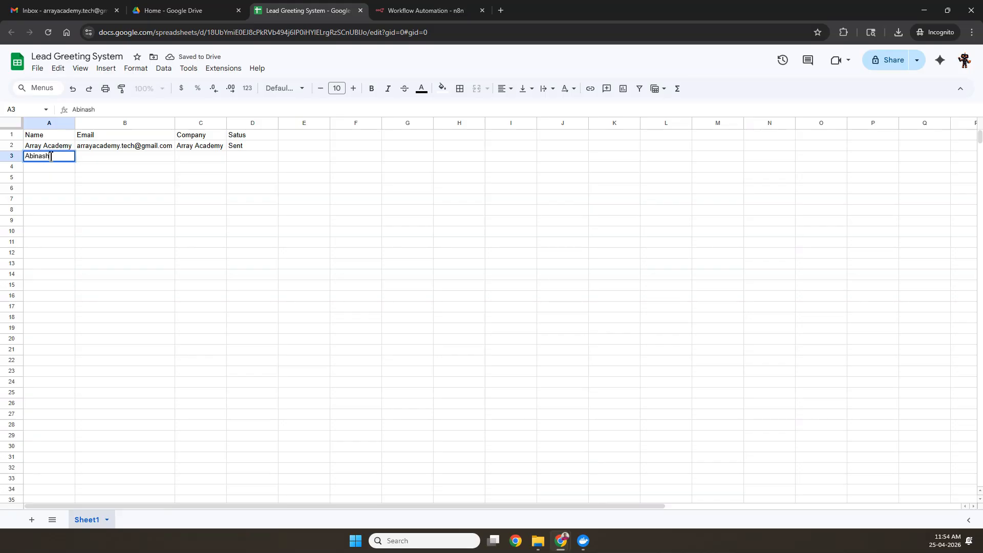
key("Tab")
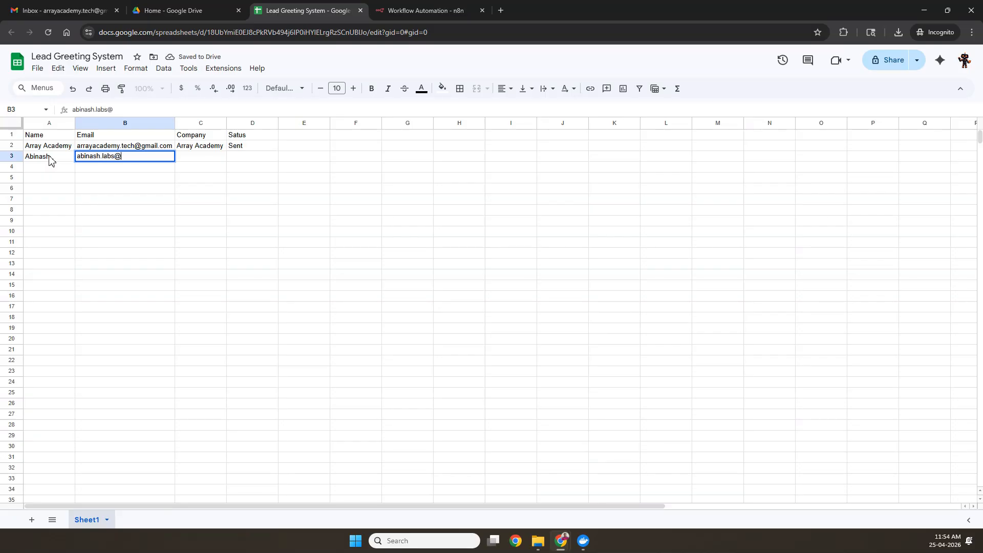
key("Tab")
type("Abinash Labs")
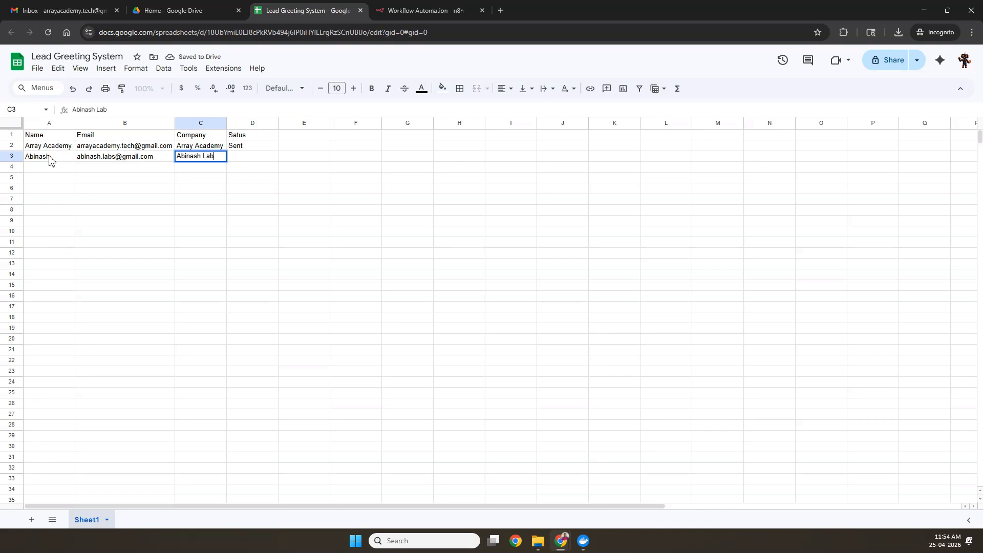
key("Tab")
type("New")
key("Return")
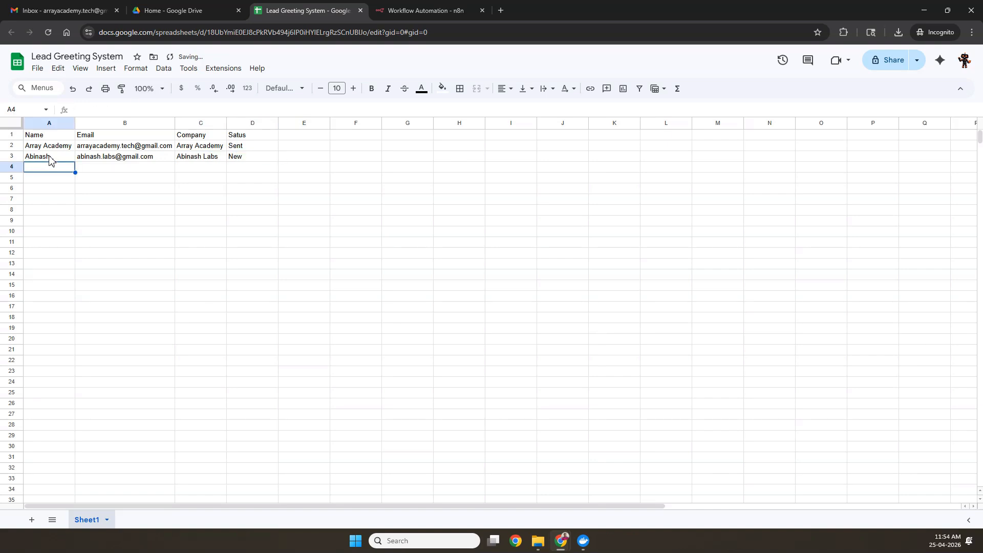
left_click(399, 15)
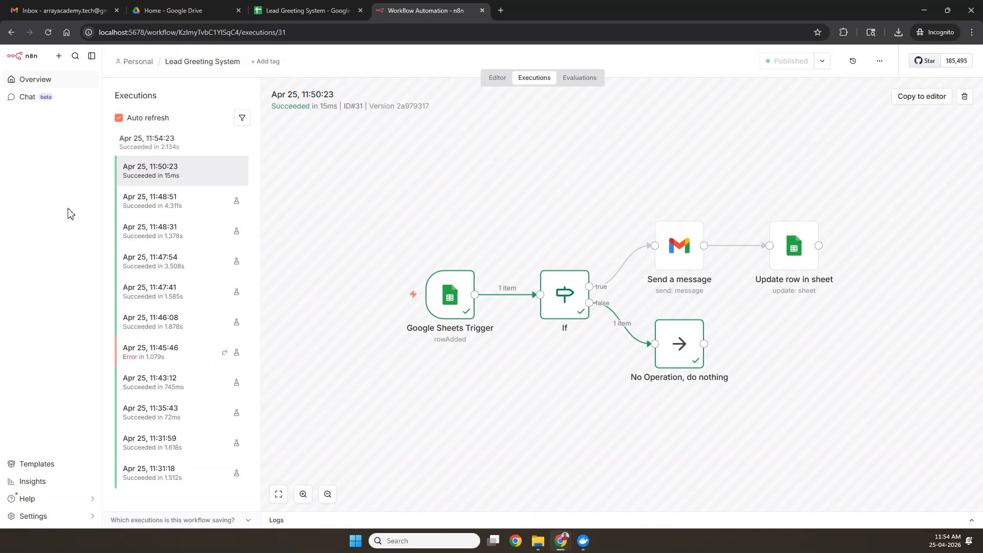
left_click(178, 155)
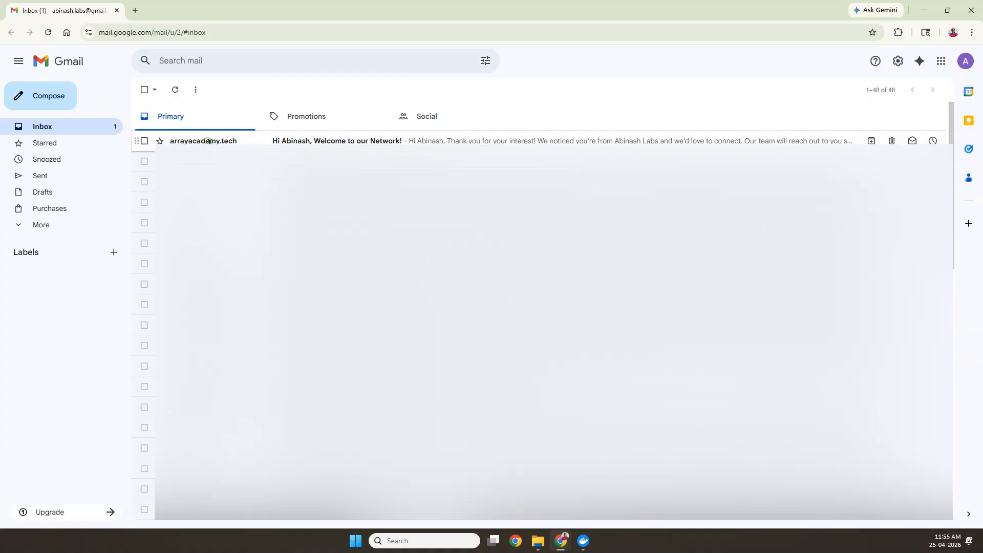
Step: Open the welcome greeting email received in the Gmail inbox
left_click(207, 140)
left_click_drag(172, 147, 276, 143)
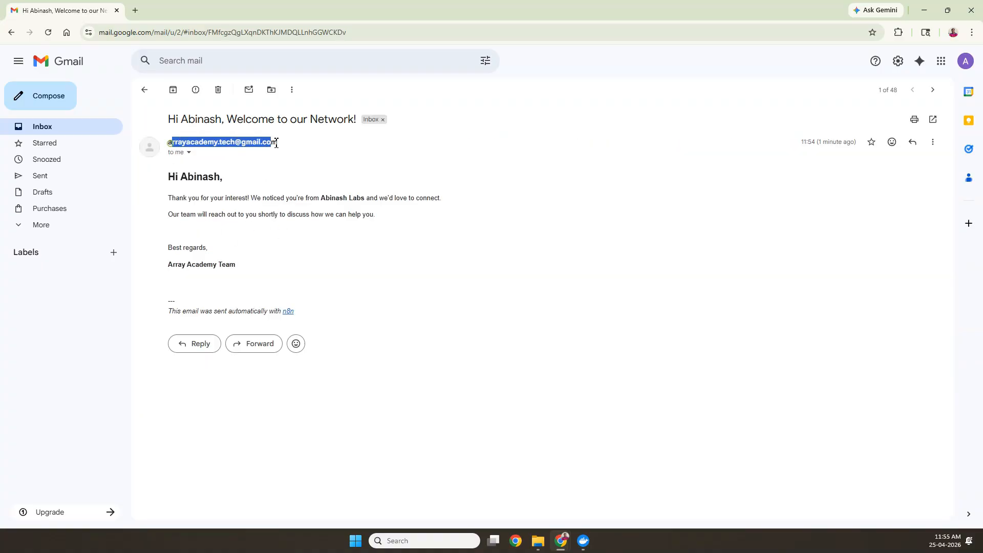
left_click(279, 143)
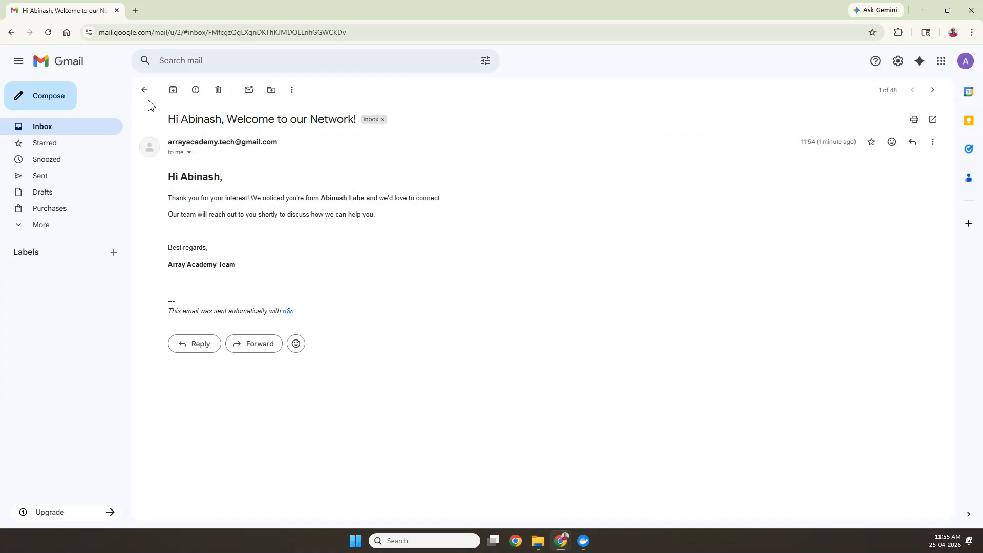
Step: Confirm row 3's Status reads Sent in the sheet and return to the workflow editor
key("alt+Tab")
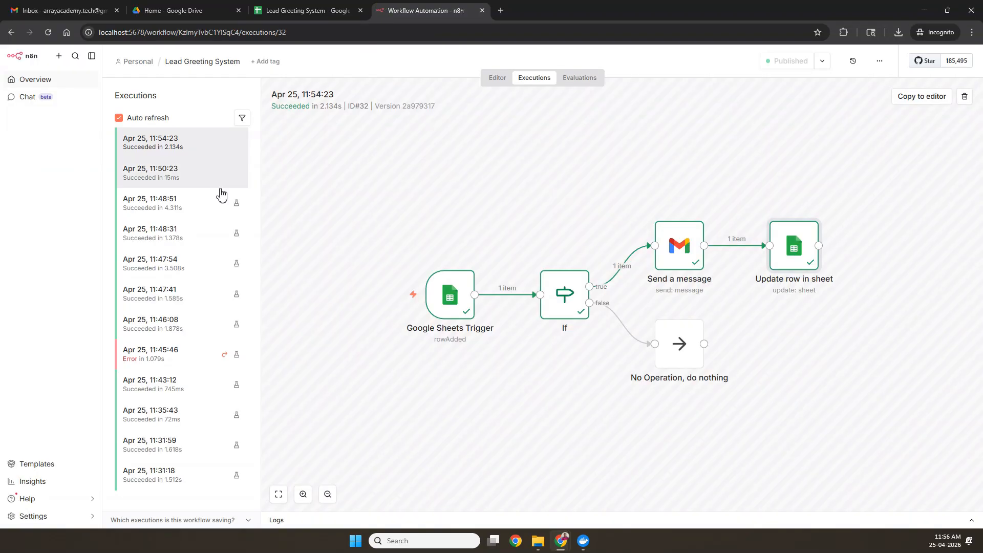
left_click(326, 5)
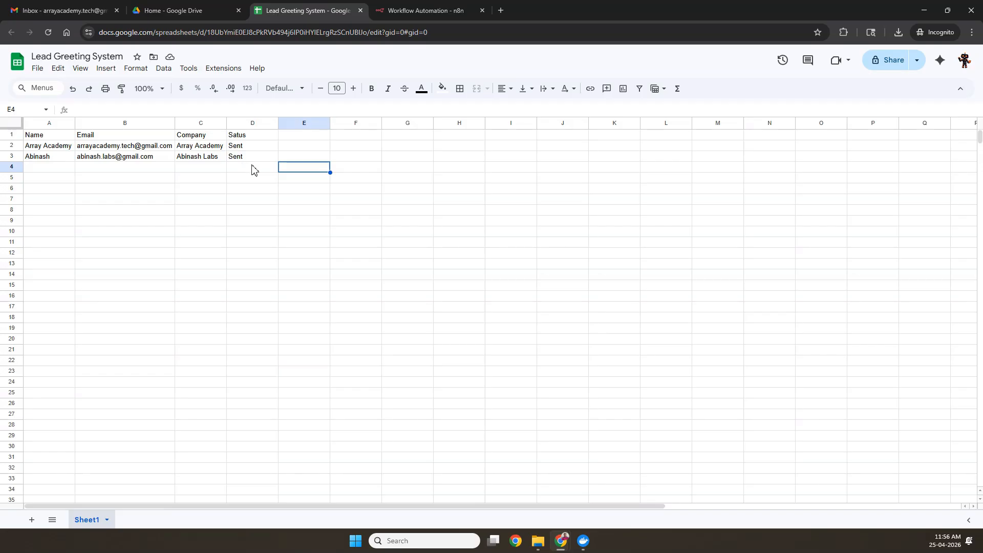
left_click(389, 10)
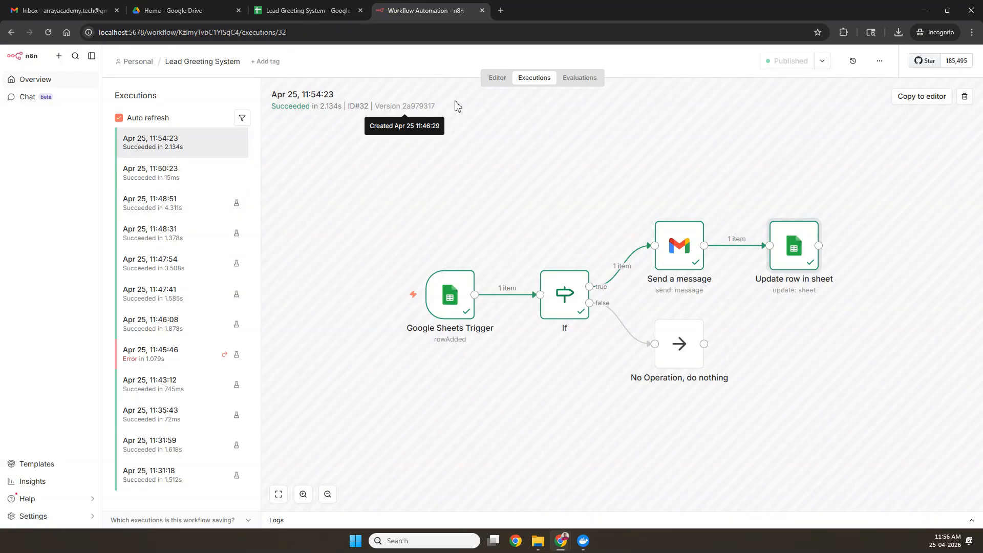
left_click(498, 79)
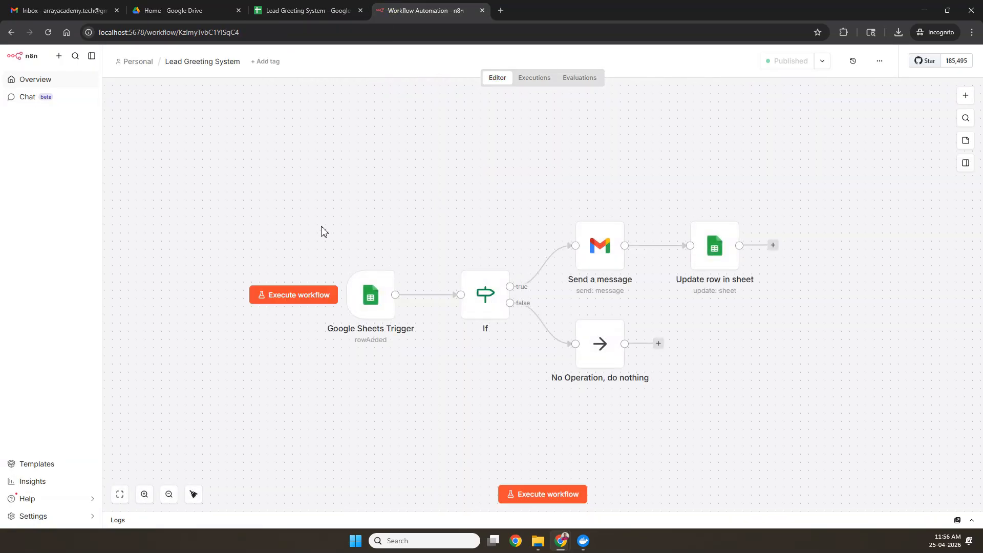